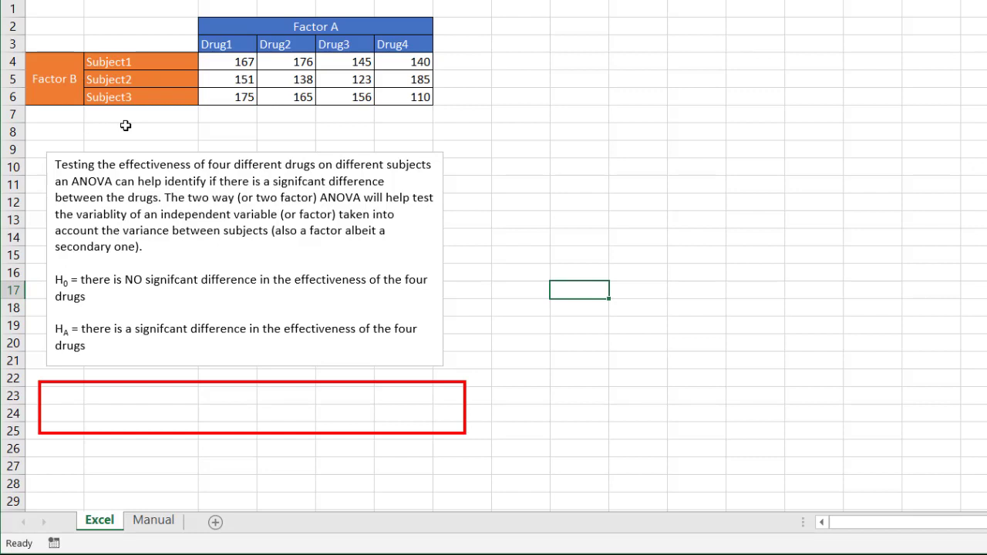
# - Open the Anova: Two-Factor Without Replication tool from the data analysis tools
pyautogui.click(110, 280)
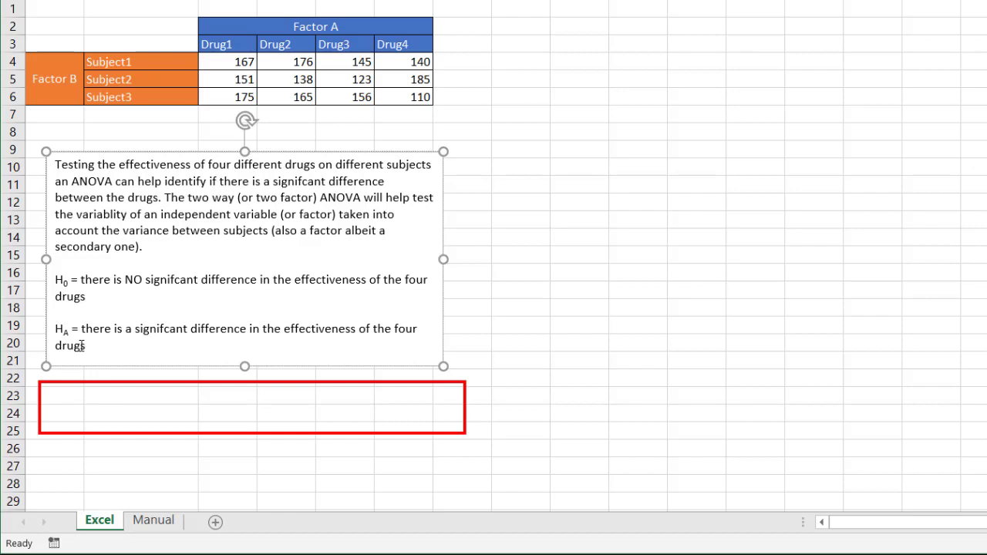
pyautogui.click(324, 71)
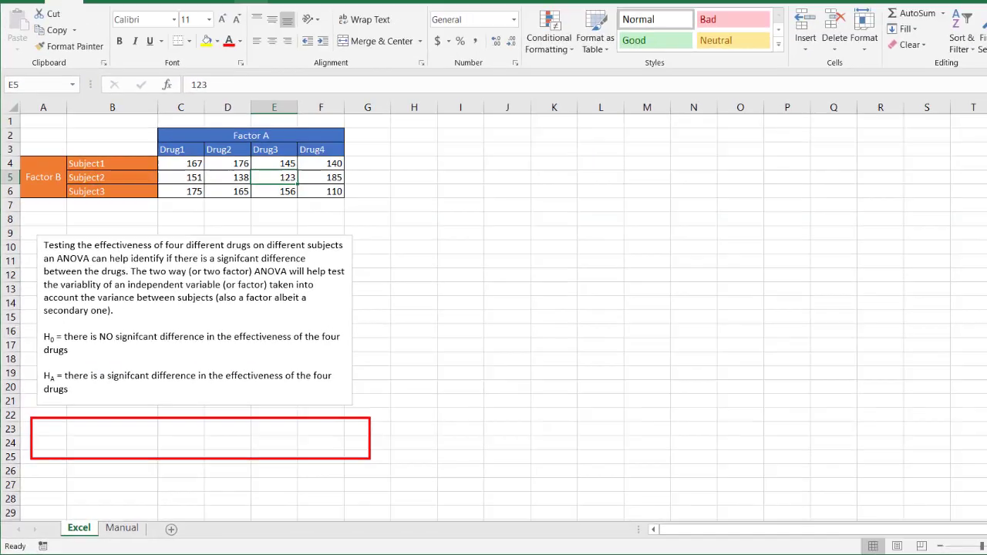
pyautogui.click(314, 0)
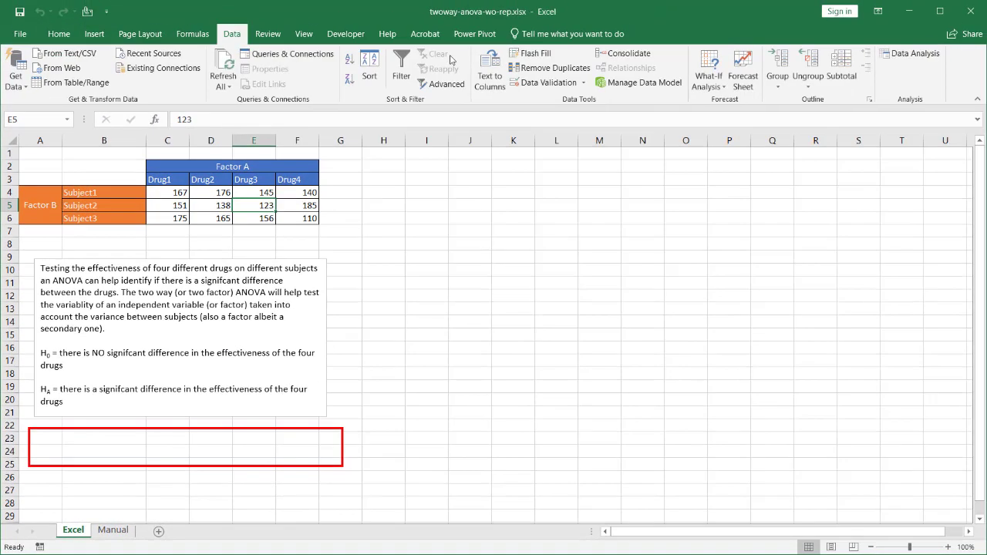
pyautogui.click(925, 59)
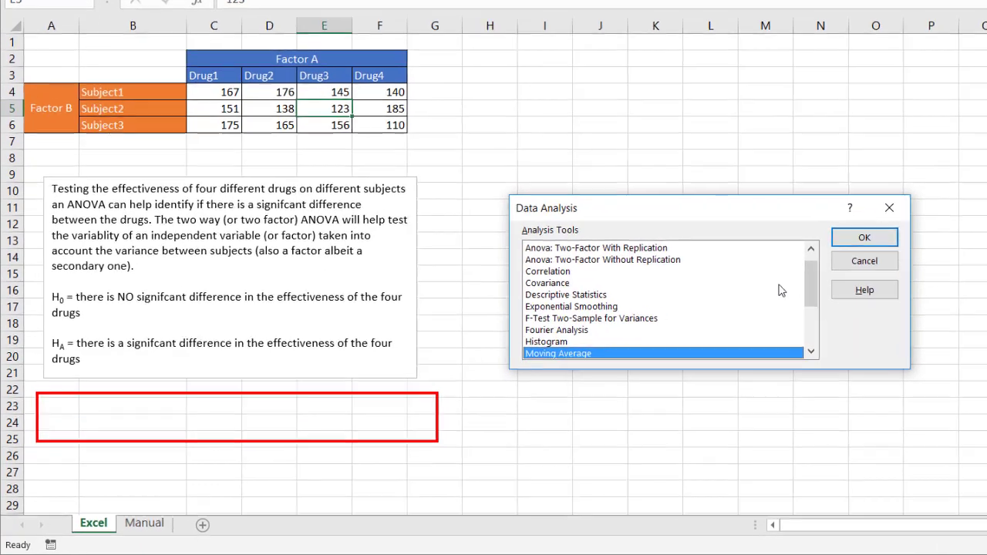
pyautogui.moveTo(809, 289); pyautogui.dragTo(812, 272)
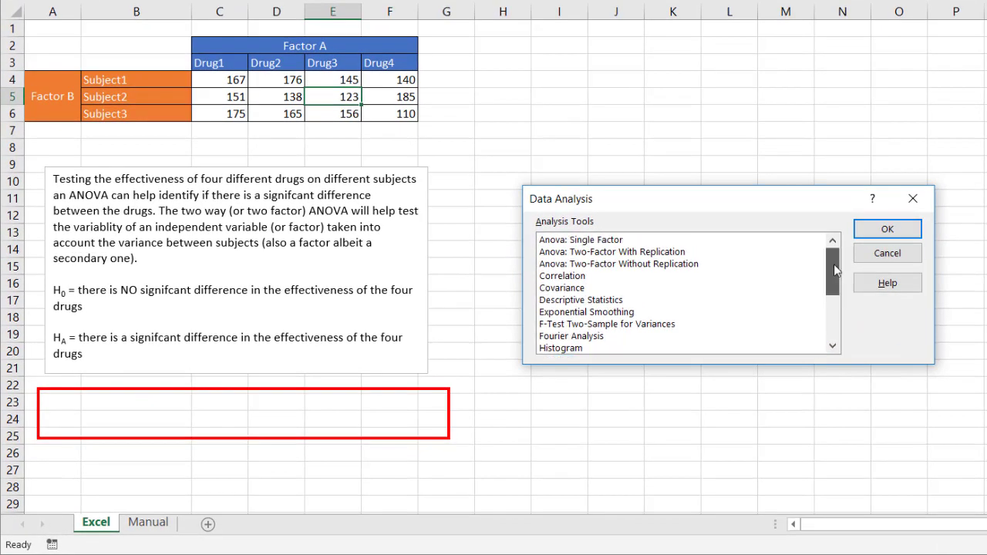
pyautogui.click(661, 252)
pyautogui.click(649, 266)
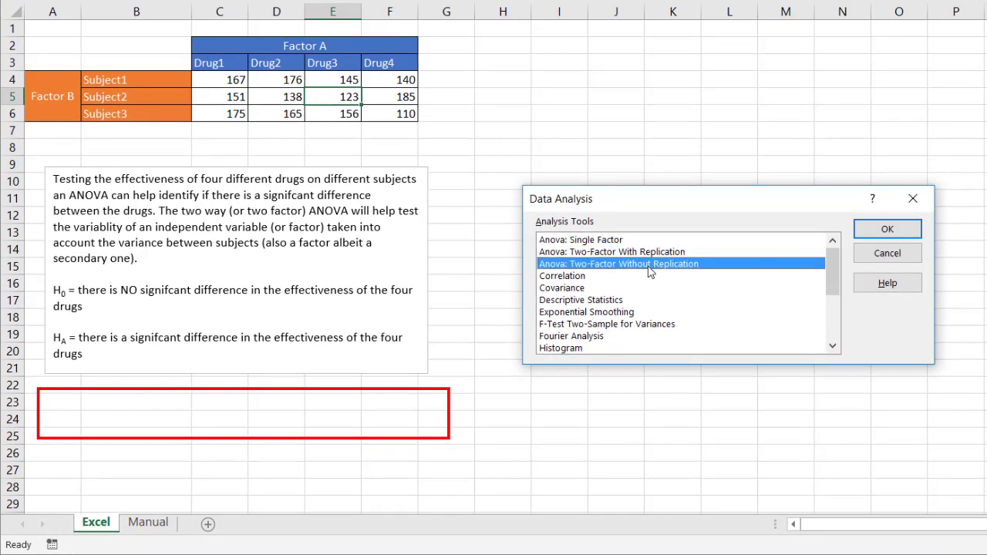
pyautogui.click(878, 231)
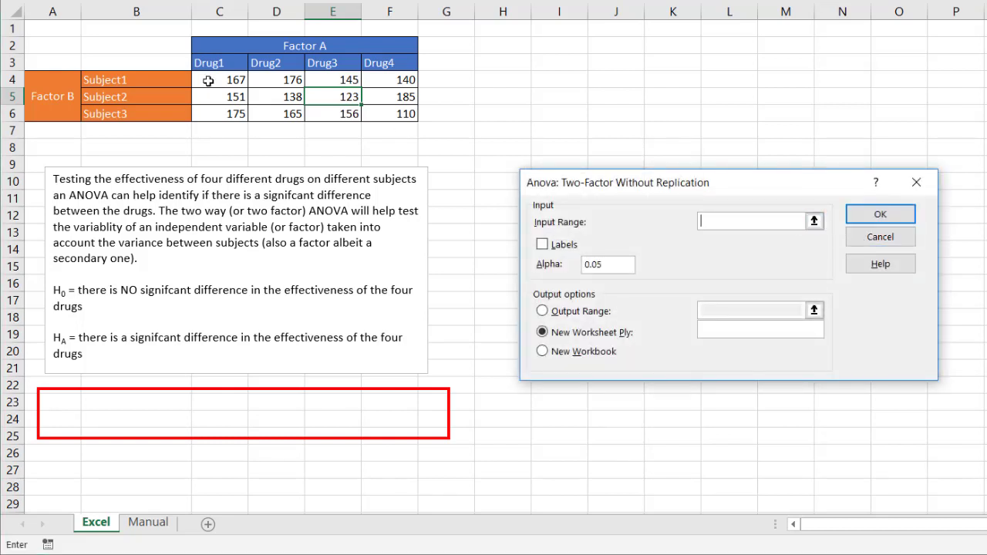
# - Run the two-factor ANOVA on input range B3:F6 with labels included and the output range starting at I5
pyautogui.moveTo(98, 60); pyautogui.dragTo(379, 109)
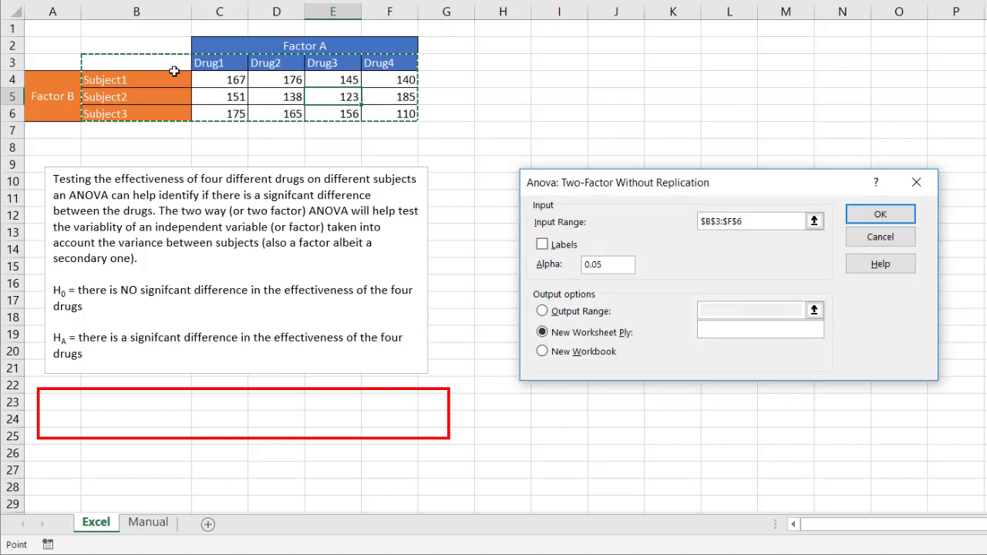
pyautogui.click(542, 245)
pyautogui.click(542, 313)
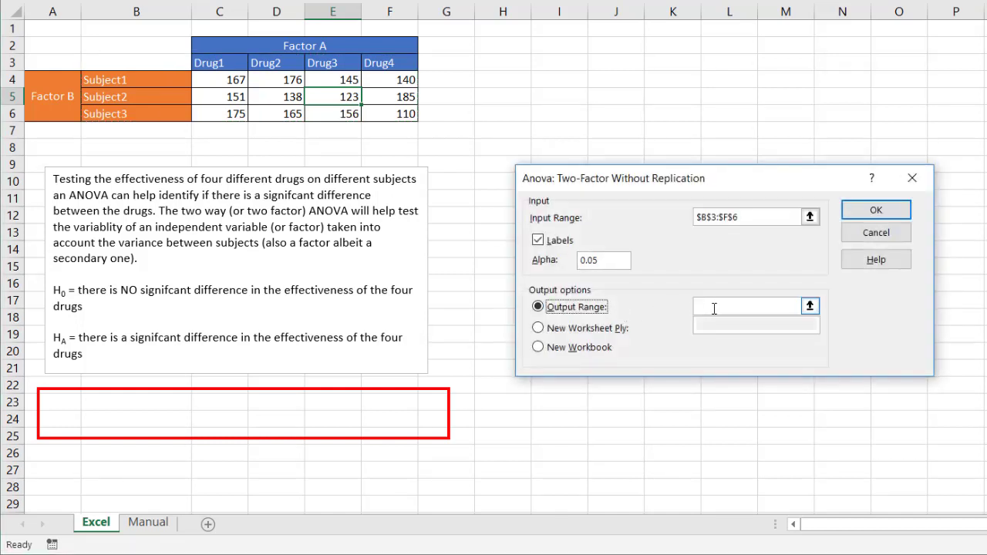
pyautogui.click(564, 93)
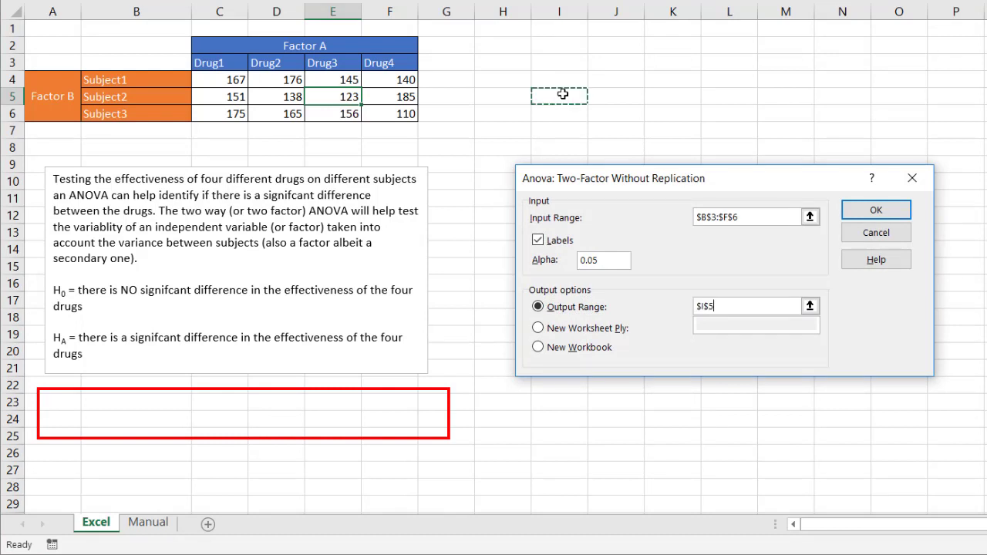
pyautogui.click(887, 219)
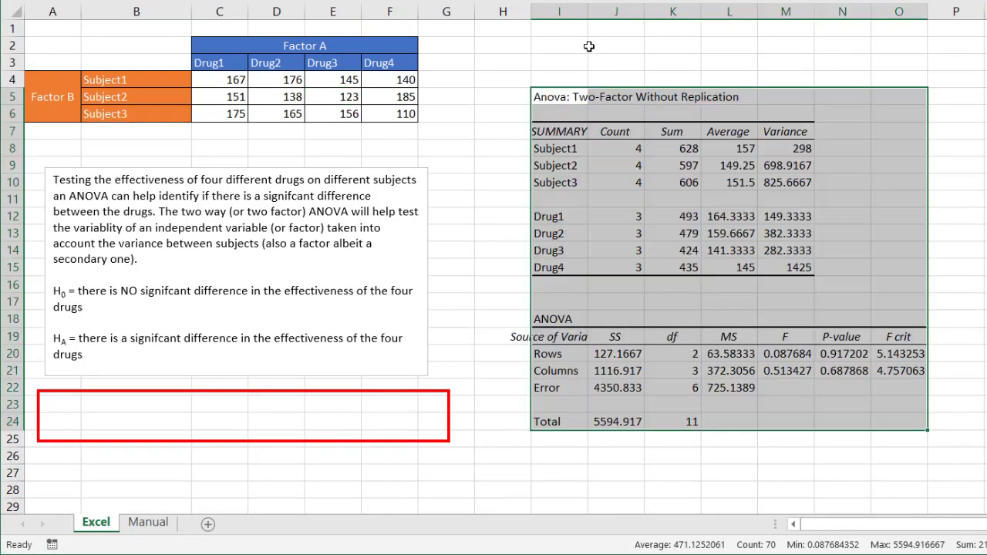
# - Autofit the widths of columns I to O to the ANOVA output
pyautogui.moveTo(563, 10); pyautogui.dragTo(908, 37)
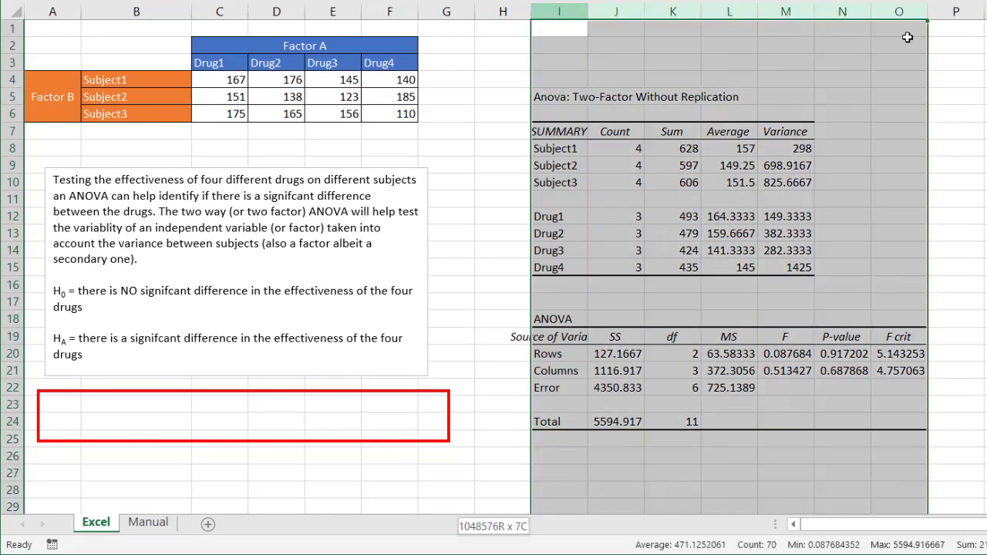
pyautogui.doubleClick(586, 13)
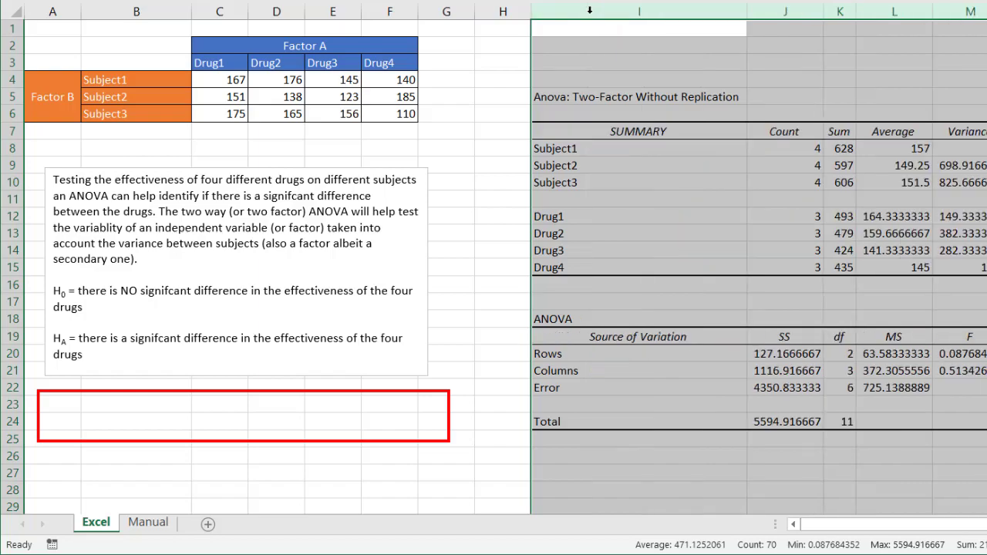
pyautogui.click(678, 167)
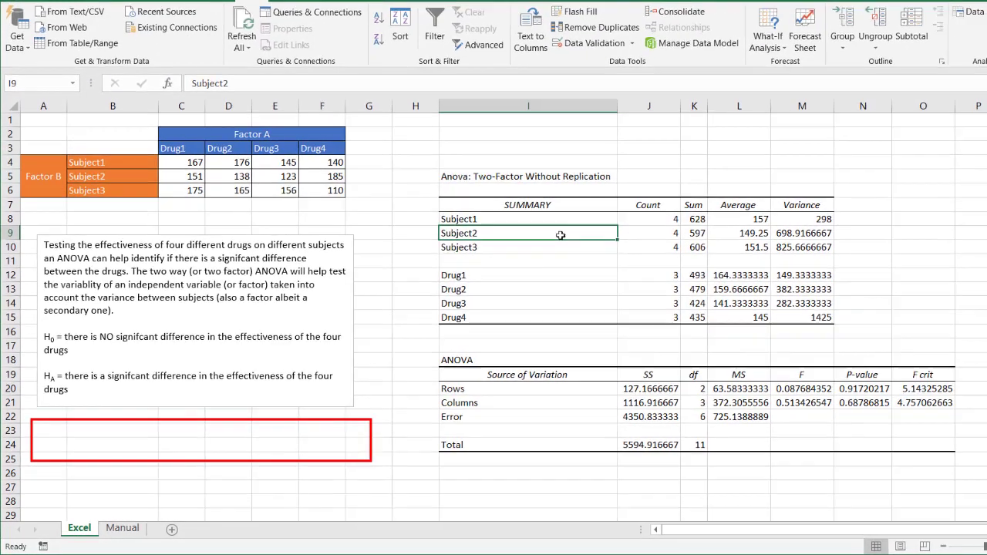
# - Examine the Drug1 to Drug4 headings under Factor A and the matching Columns row of the ANOVA table
pyautogui.click(231, 66)
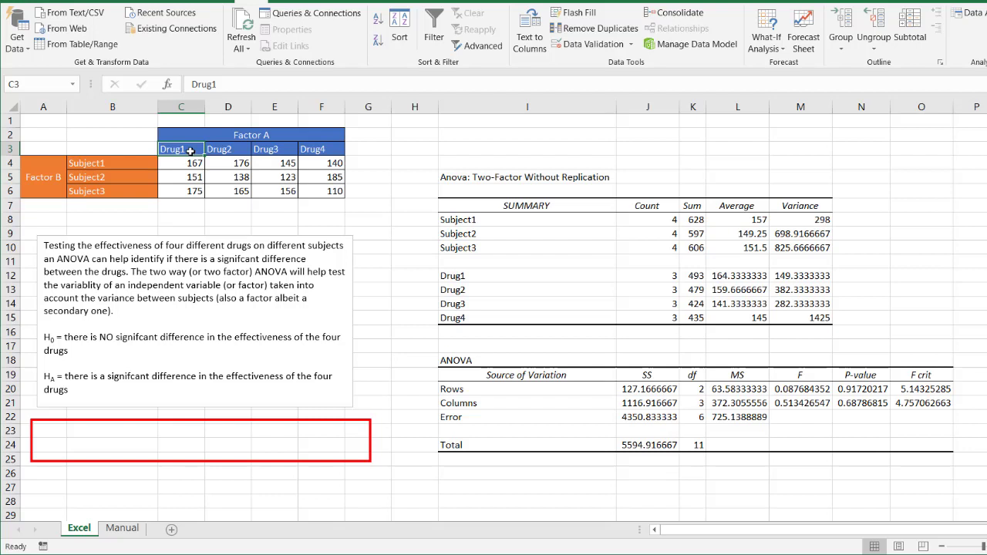
pyautogui.moveTo(191, 151); pyautogui.dragTo(310, 151)
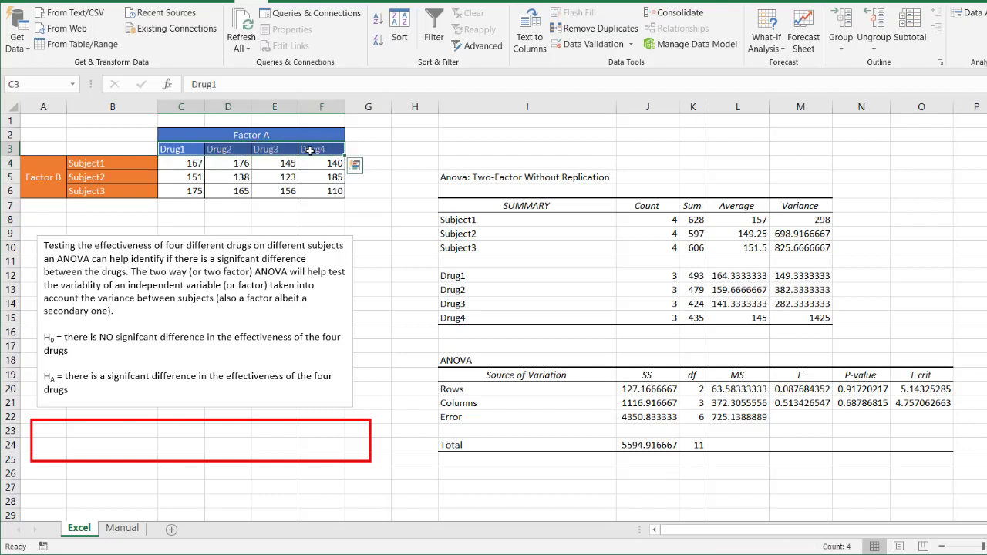
pyautogui.click(490, 403)
pyautogui.moveTo(491, 403); pyautogui.dragTo(956, 409)
pyautogui.click(805, 402)
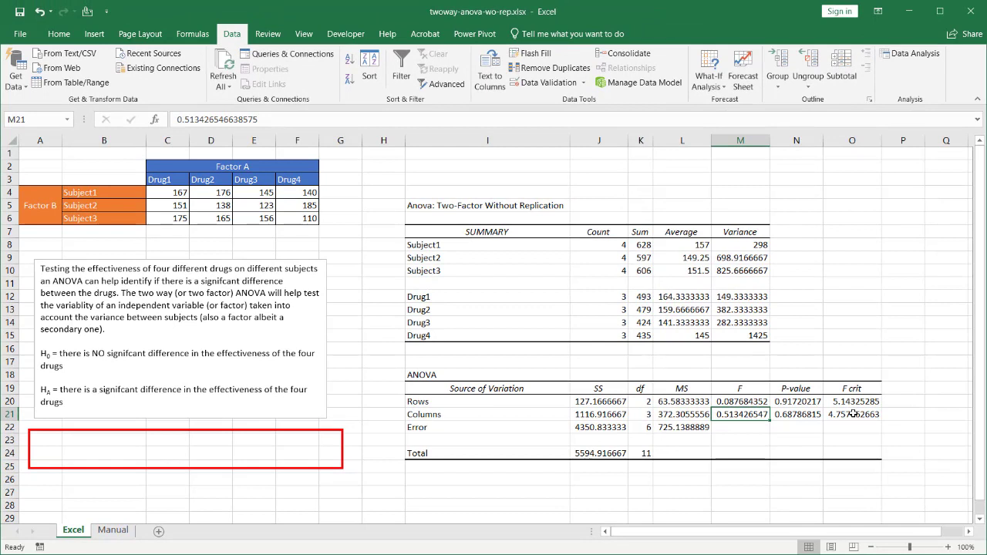
pyautogui.click(921, 403)
# - Fill the F and F crit cells of the ANOVA table's Columns row with yellow
pyautogui.click(754, 415)
pyautogui.rightClick(754, 415)
pyautogui.click(804, 452)
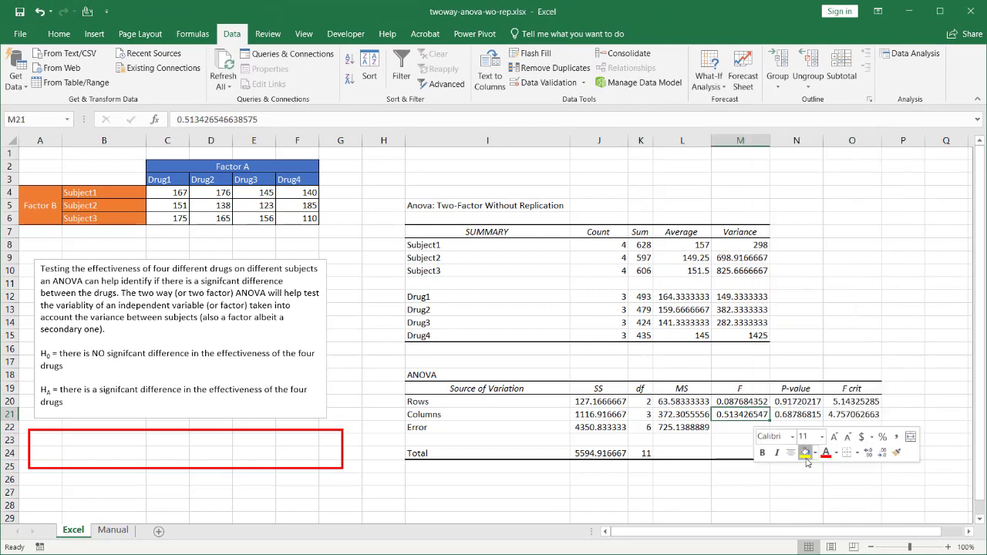
pyautogui.click(837, 412)
pyautogui.rightClick(855, 420)
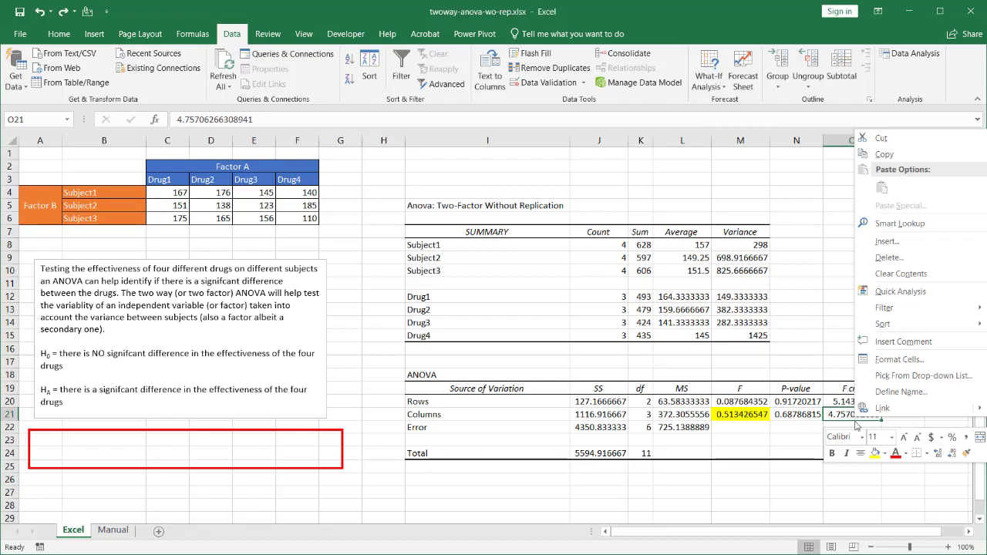
pyautogui.click(874, 453)
pyautogui.click(843, 500)
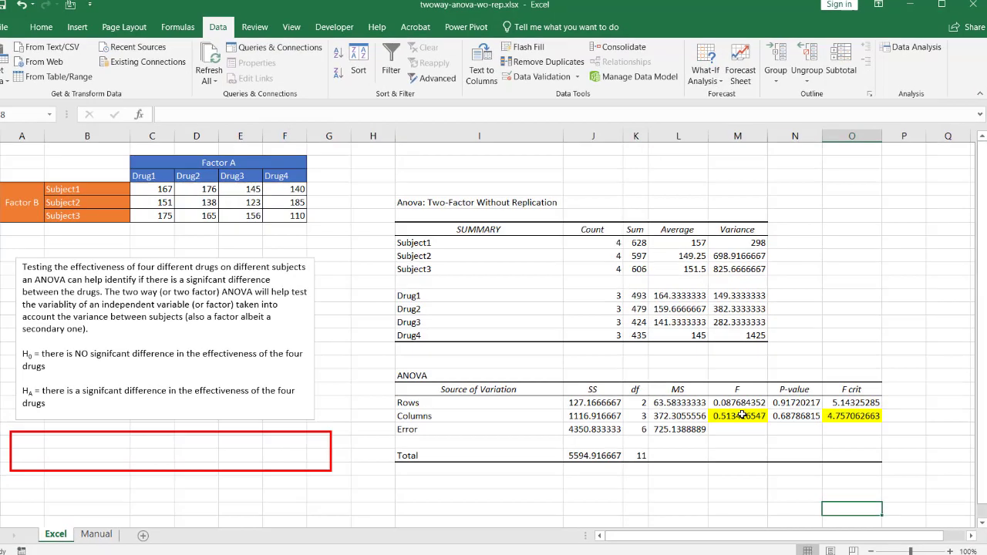
# - Compare the Columns row's F with its F crit and move the red frame around the null hypothesis statement
pyautogui.press('Up')
pyautogui.press('Up')
pyautogui.press('Up')
pyautogui.press('Up')
pyautogui.press('Up')
pyautogui.press('Up')
pyautogui.press('Up')
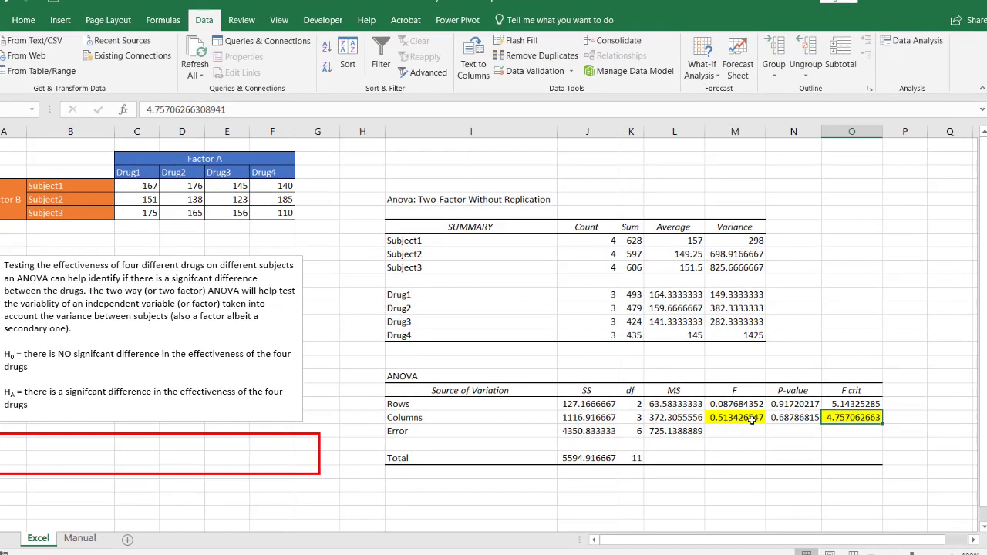
pyautogui.click(749, 417)
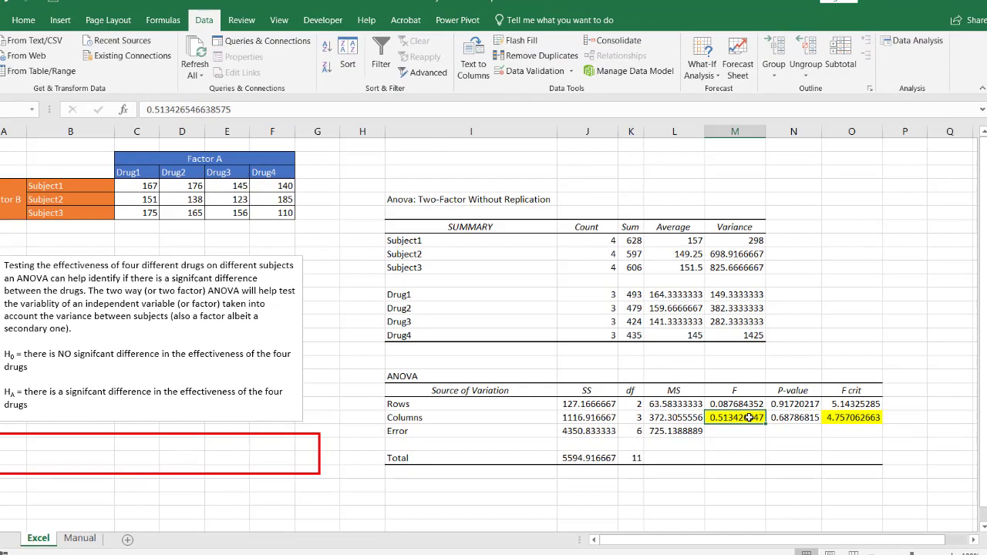
pyautogui.click(845, 418)
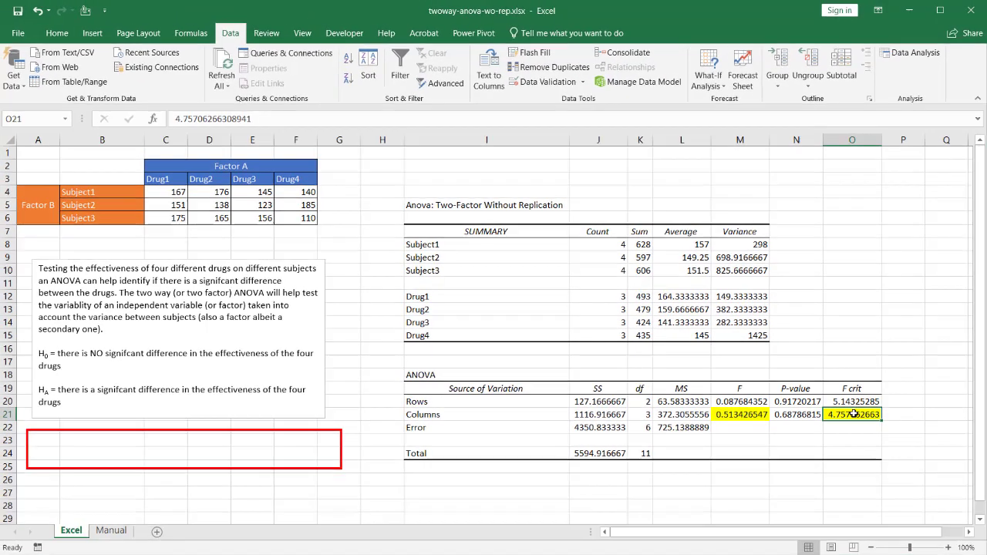
pyautogui.click(752, 417)
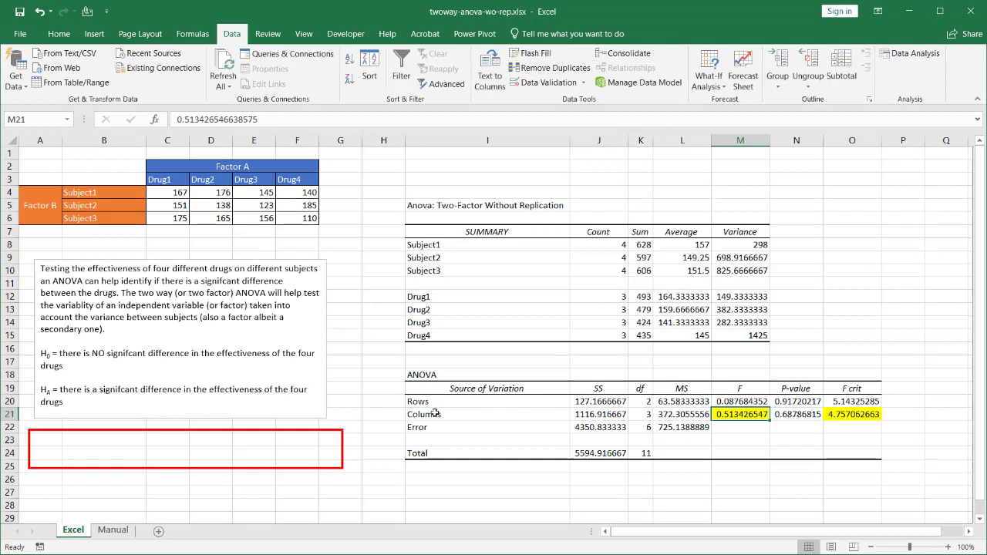
pyautogui.moveTo(312, 432); pyautogui.dragTo(312, 339)
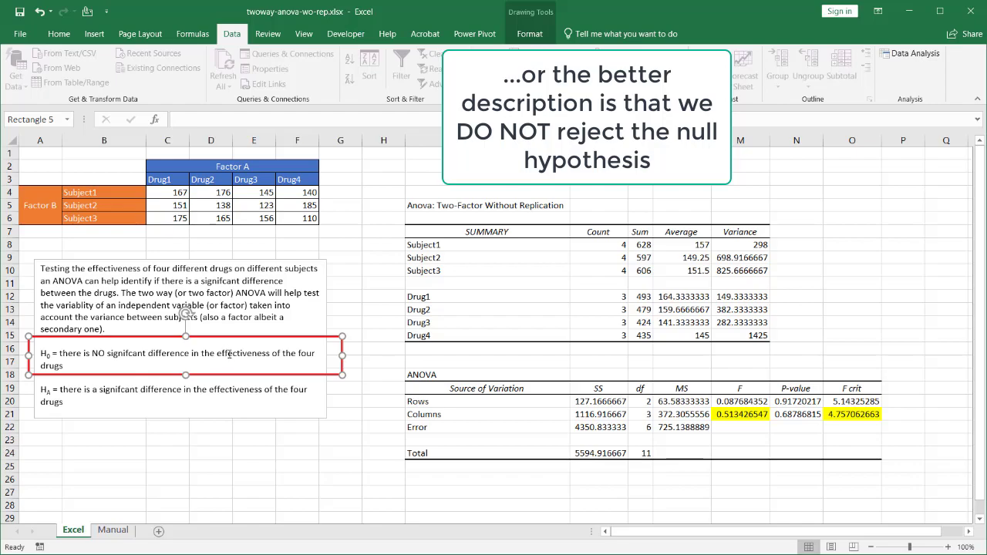
# - Check the Columns row's P-value against the alpha setting of the two-factor ANOVA tool, without running it again
pyautogui.click(806, 411)
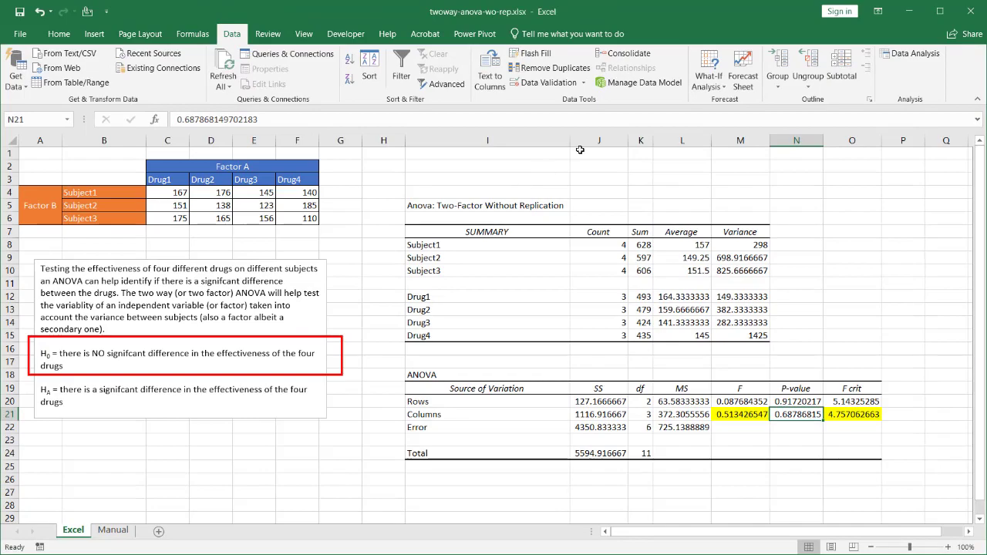
pyautogui.click(922, 52)
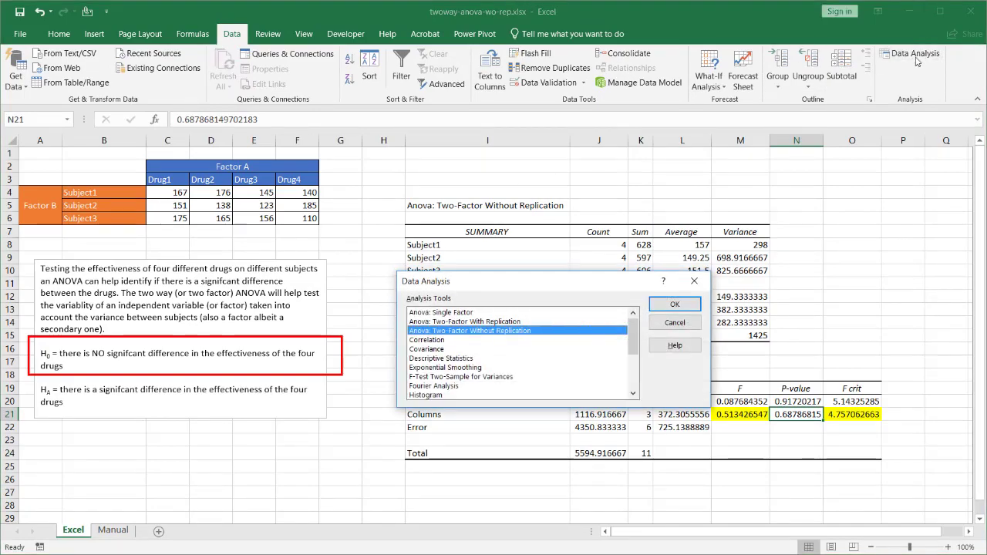
pyautogui.click(665, 307)
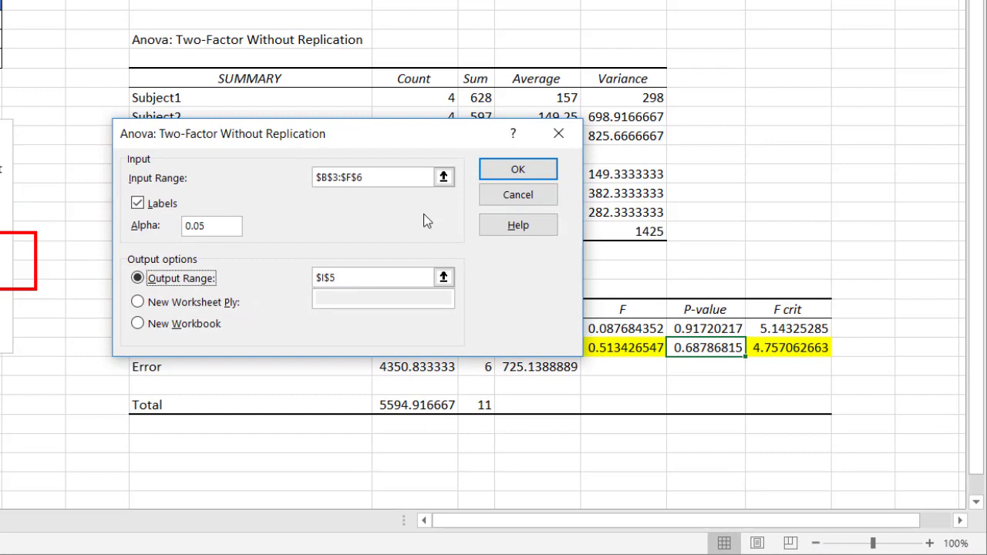
pyautogui.click(231, 226)
pyautogui.click(513, 197)
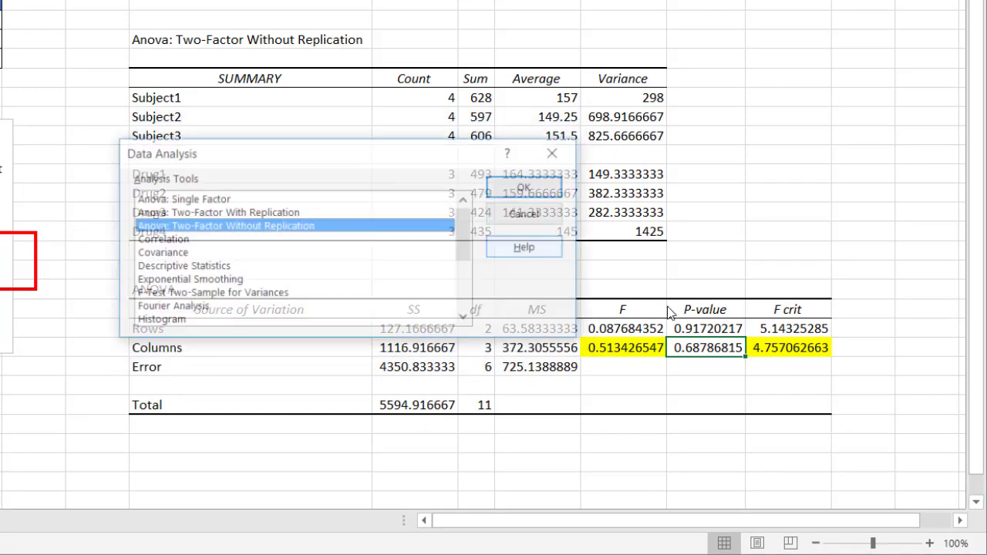
pyautogui.click(527, 213)
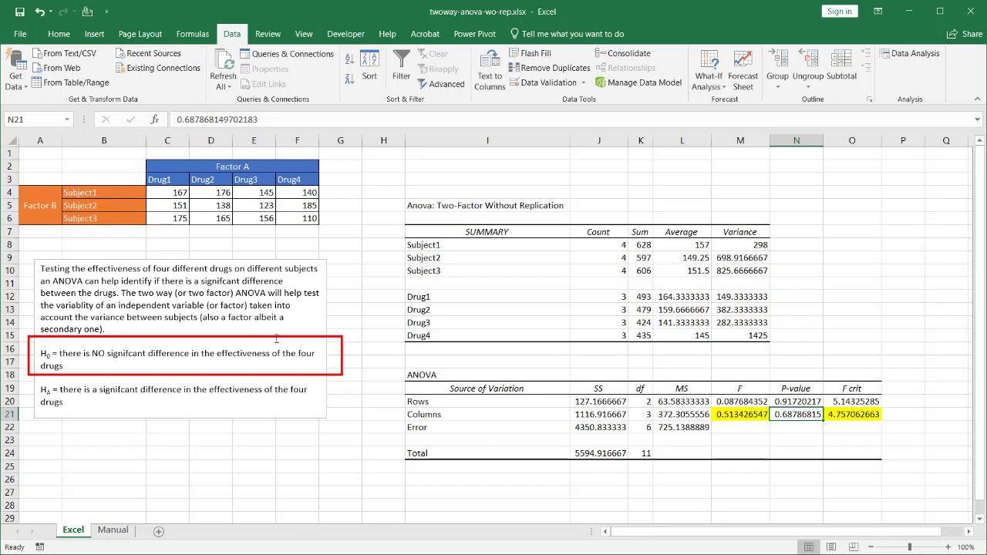
# - On the Manual sheet, calculate the Drug1 column mean in C7 with the AVERAGE of C4:C6
pyautogui.hotkey('ctrl', 'pagedown')
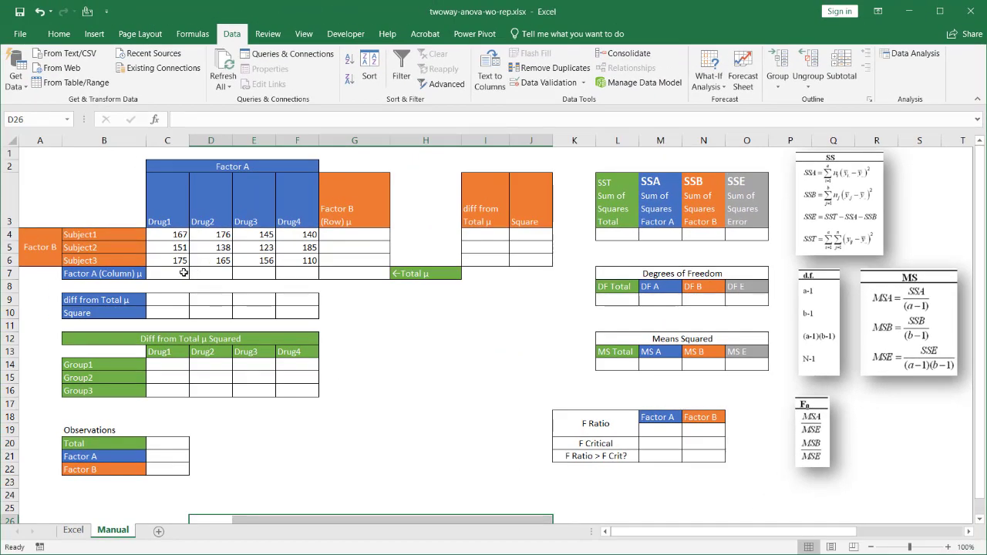
pyautogui.click(173, 273)
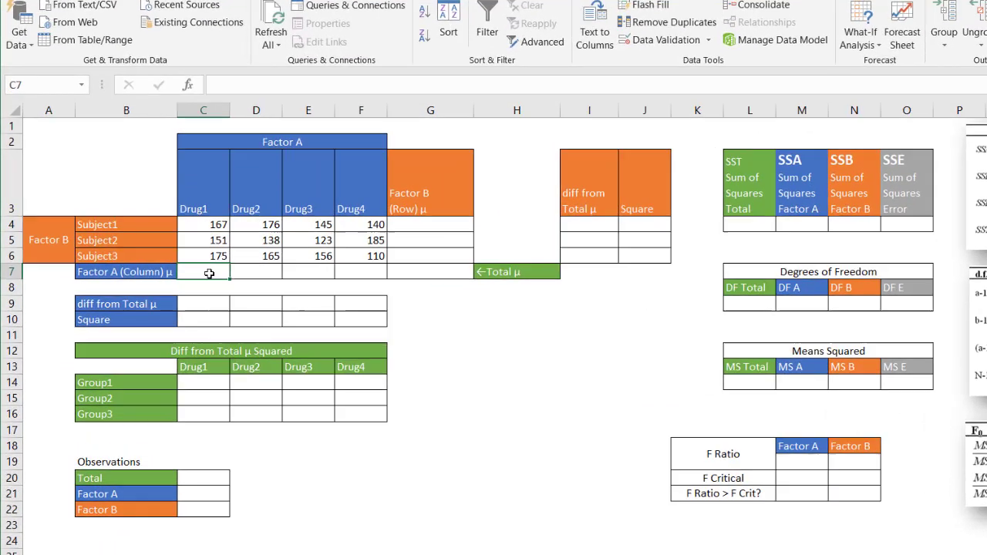
pyautogui.write('=a')
pyautogui.write('bv')
pyautogui.press('BackSpace')
pyautogui.press('BackSpace')
pyautogui.write('ver')
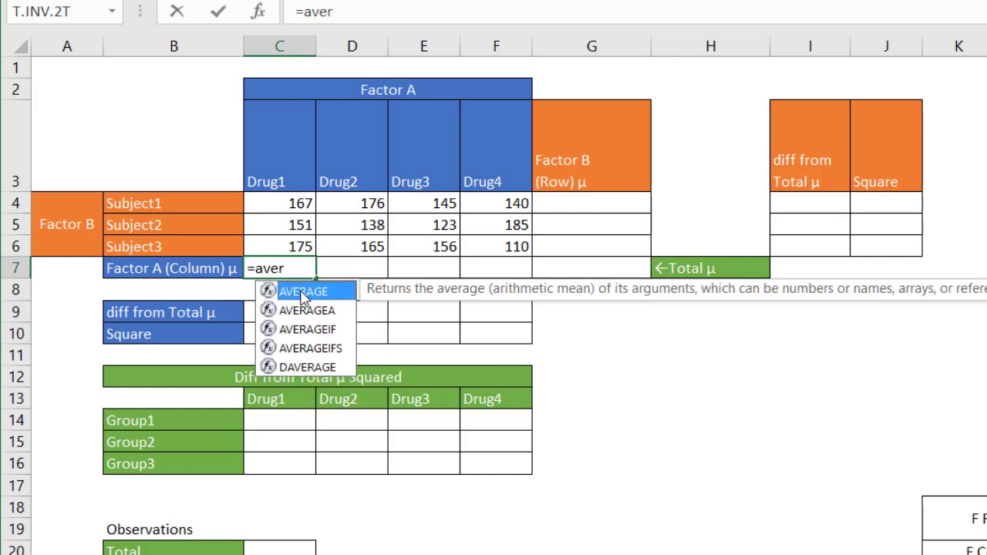
pyautogui.doubleClick(300, 293)
pyautogui.moveTo(287, 202); pyautogui.dragTo(280, 253)
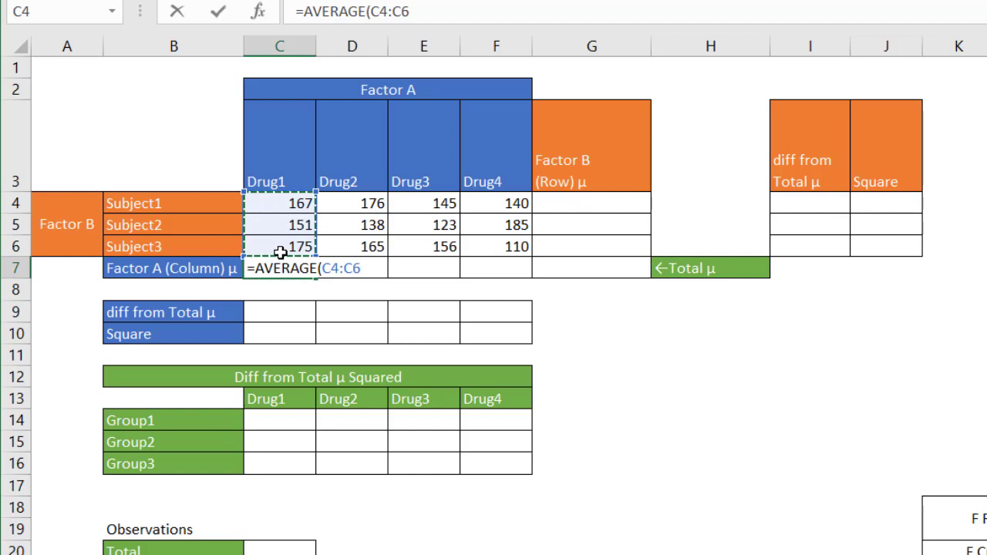
pyautogui.press('Return')
pyautogui.click(293, 271)
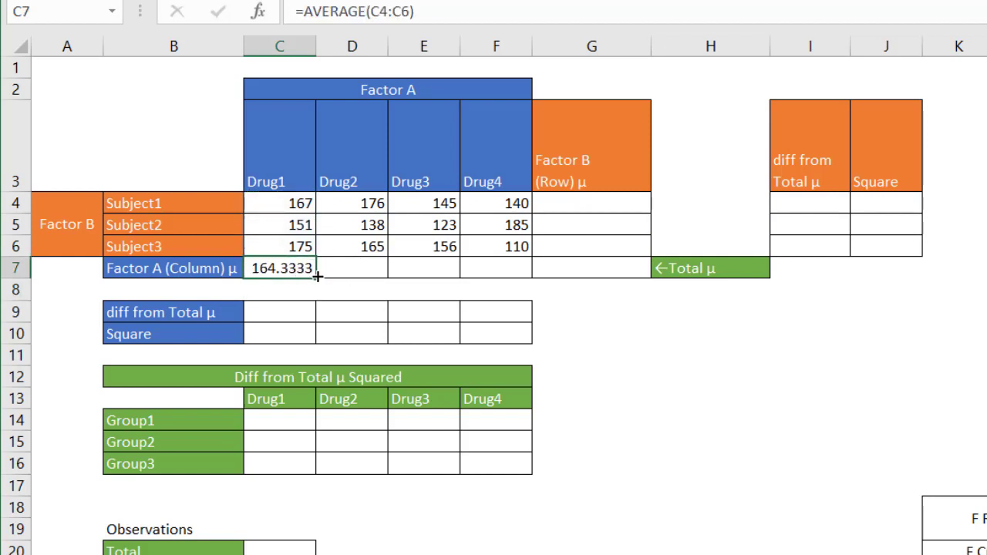
# - Copy the Drug1 column mean formula from C7 across to F7 to cover Drug2, Drug3 and Drug4
pyautogui.moveTo(348, 278); pyautogui.dragTo(512, 273)
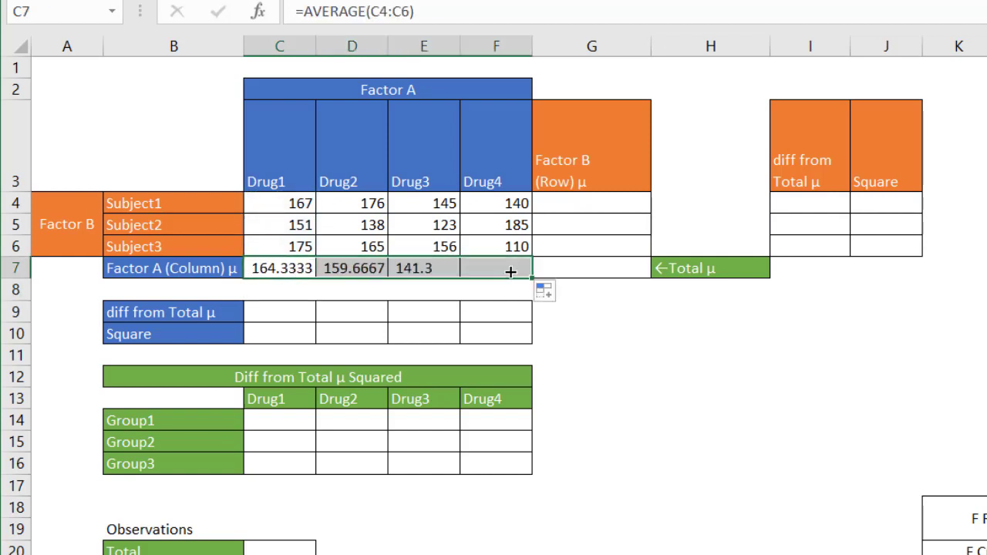
pyautogui.click(503, 270)
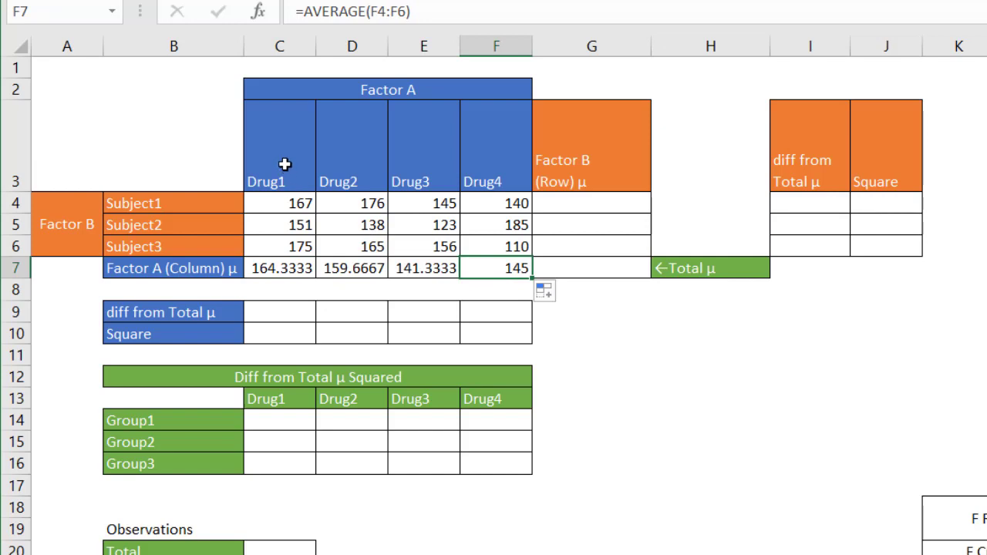
pyautogui.click(283, 165)
pyautogui.click(486, 161)
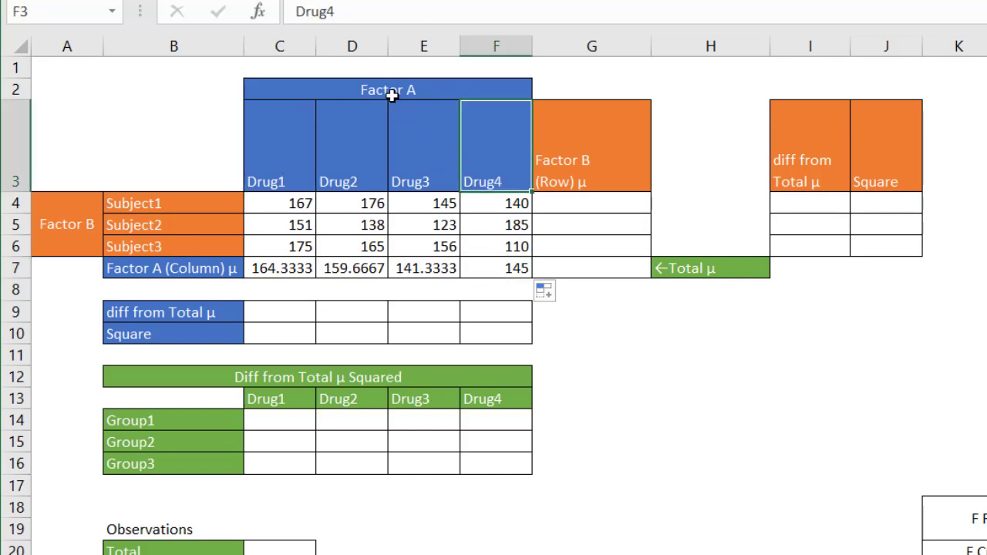
# - Calculate Subject1's row mean in G4 with the AVERAGE of C4:F4 and copy the formula down to G6
pyautogui.click(586, 202)
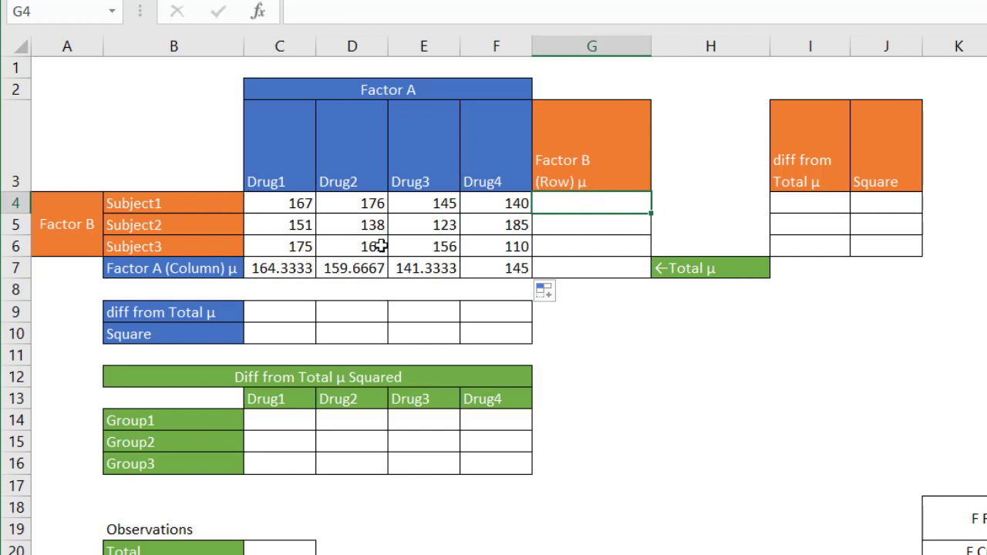
pyautogui.write('=aver')
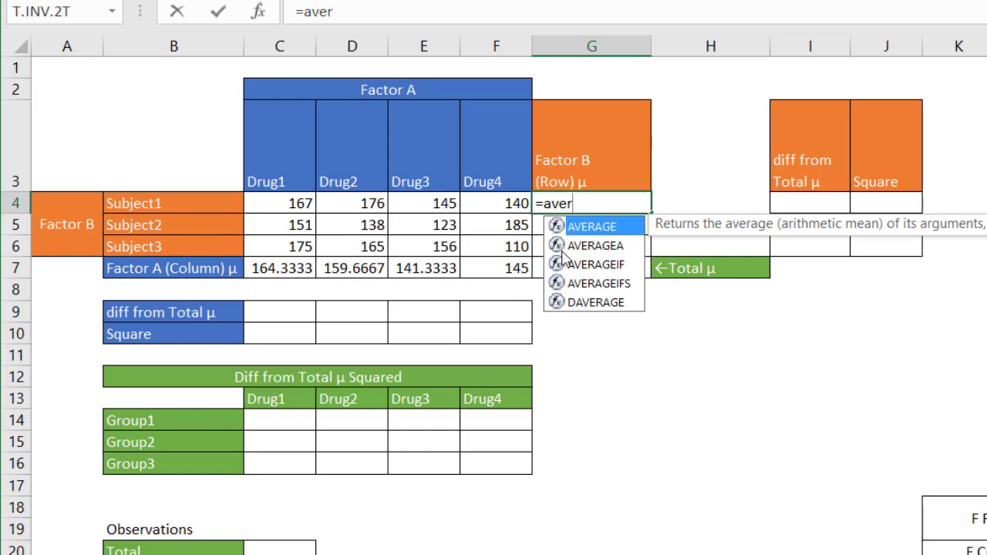
pyautogui.doubleClick(610, 226)
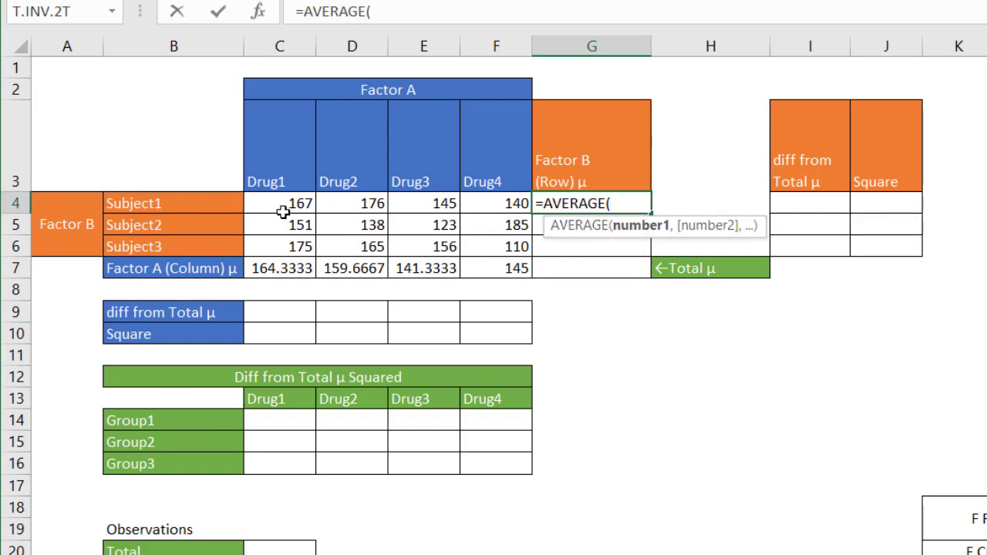
pyautogui.moveTo(283, 202); pyautogui.dragTo(471, 209)
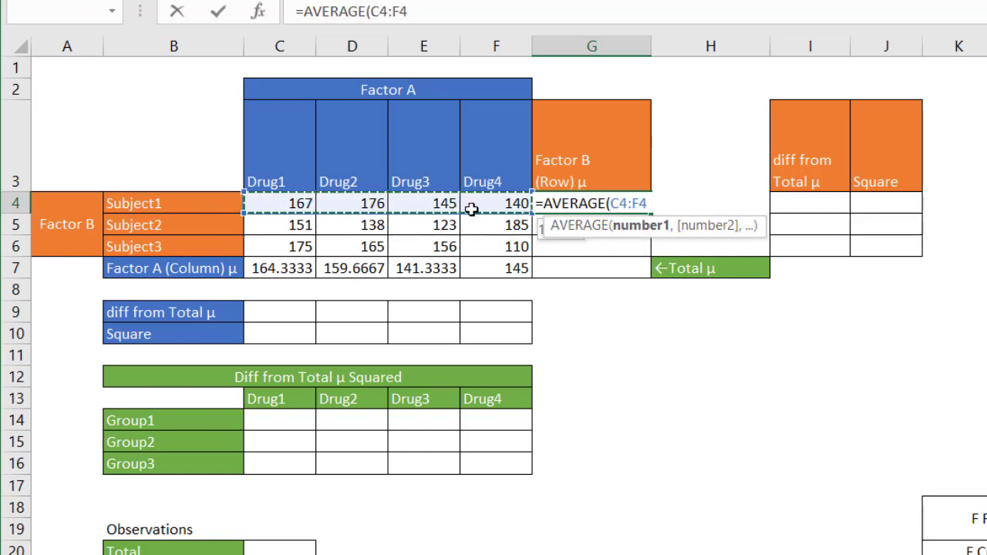
pyautogui.press('Return')
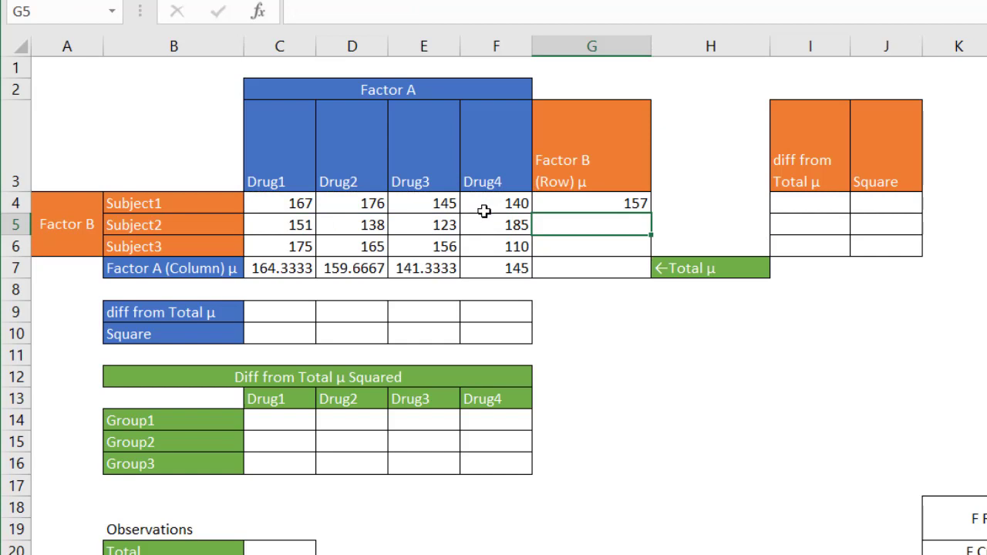
pyautogui.click(570, 203)
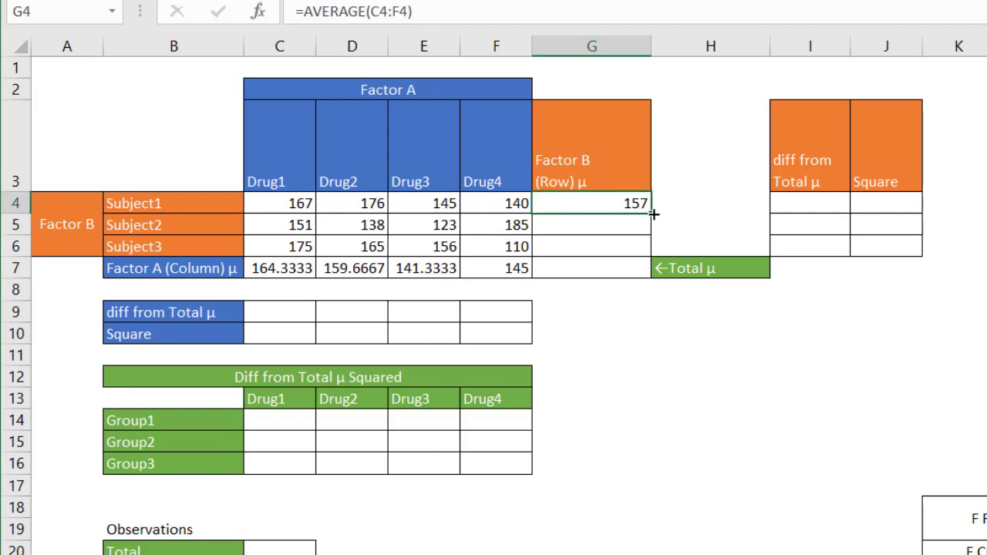
pyautogui.moveTo(652, 213); pyautogui.dragTo(653, 256)
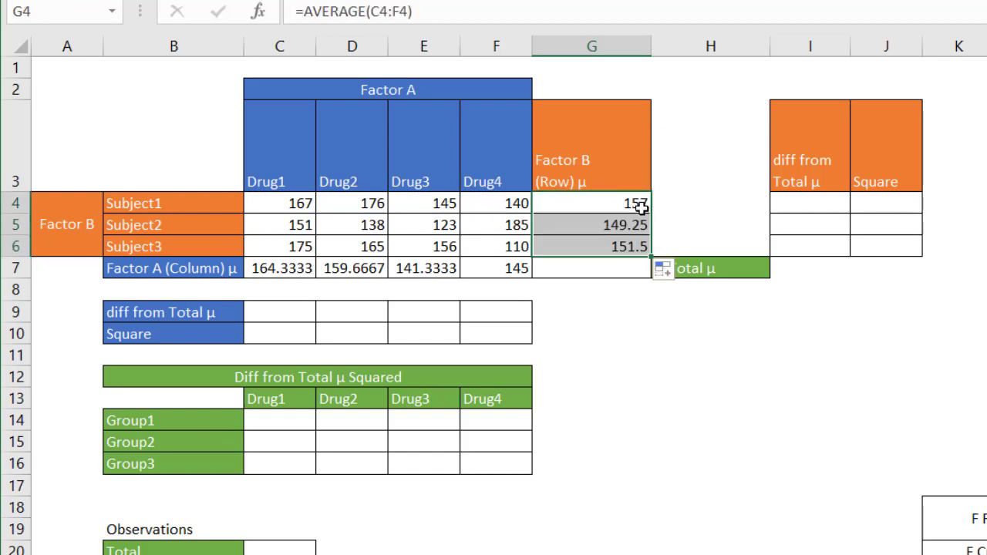
pyautogui.click(618, 245)
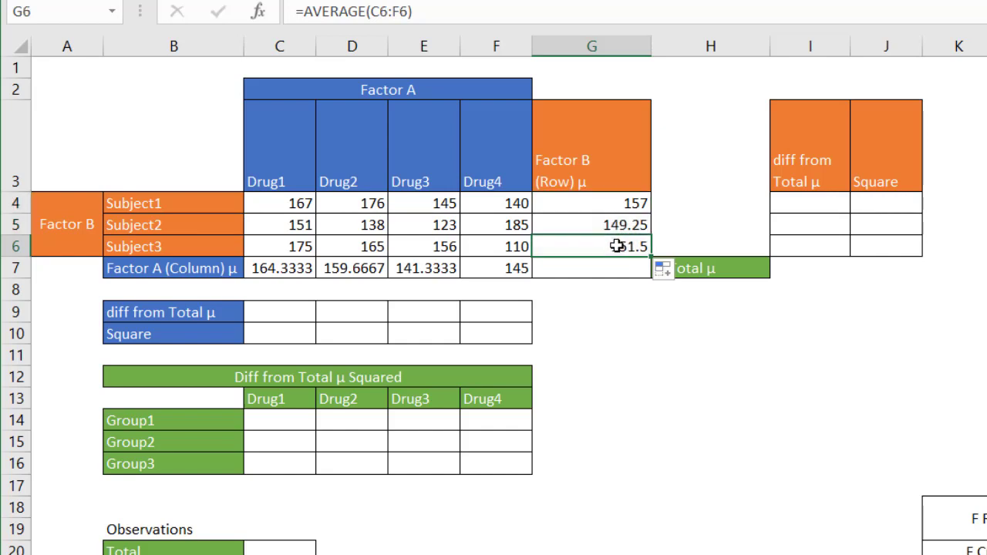
# - Calculate the total mean in G7 with the AVERAGE of all observations in C4:F6
pyautogui.click(623, 268)
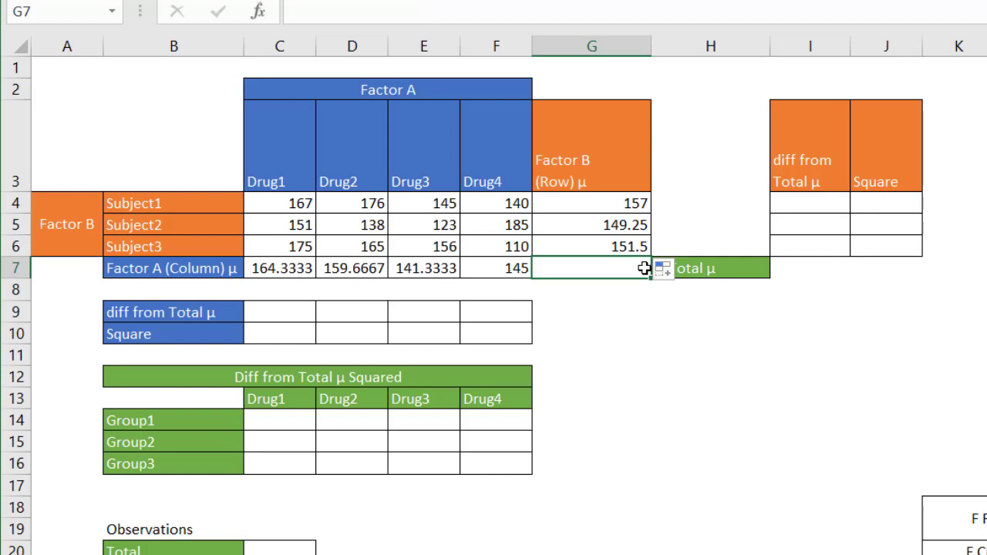
pyautogui.moveTo(279, 202); pyautogui.dragTo(493, 241)
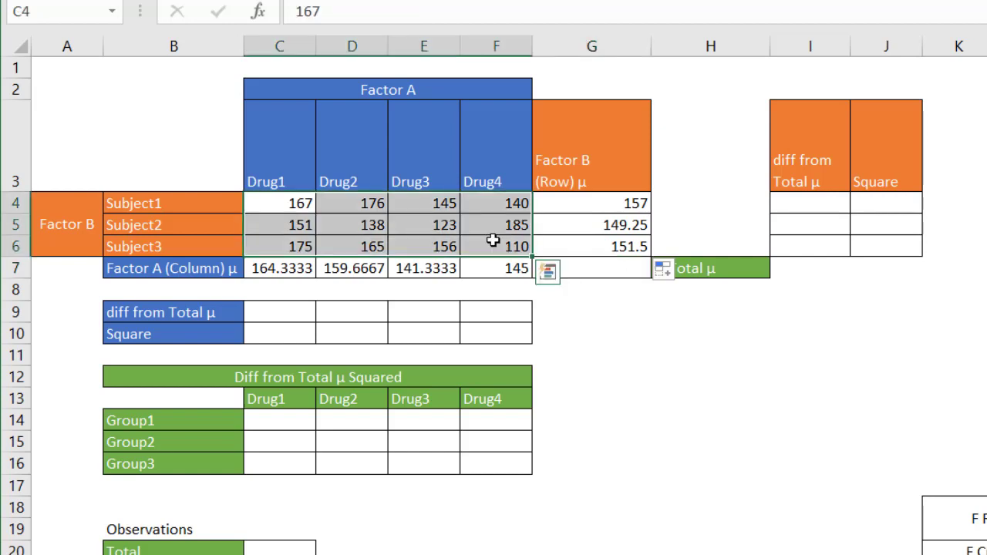
pyautogui.click(600, 272)
pyautogui.write('=aver')
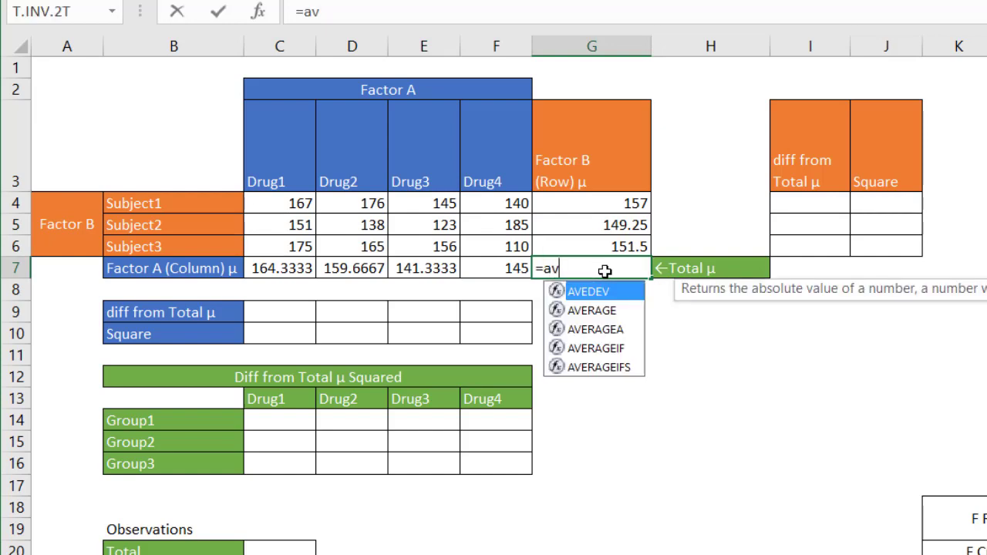
pyautogui.doubleClick(607, 294)
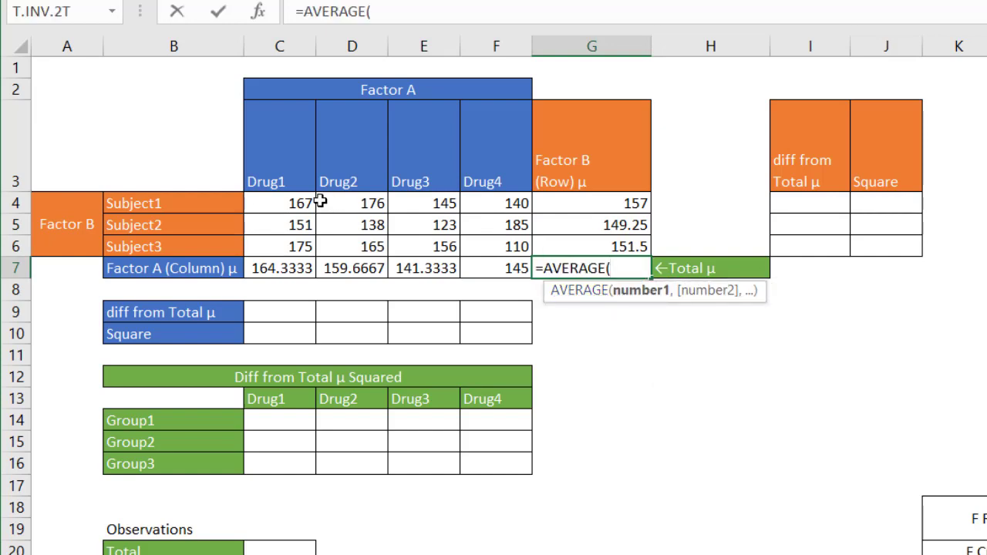
pyautogui.moveTo(270, 201); pyautogui.dragTo(491, 247)
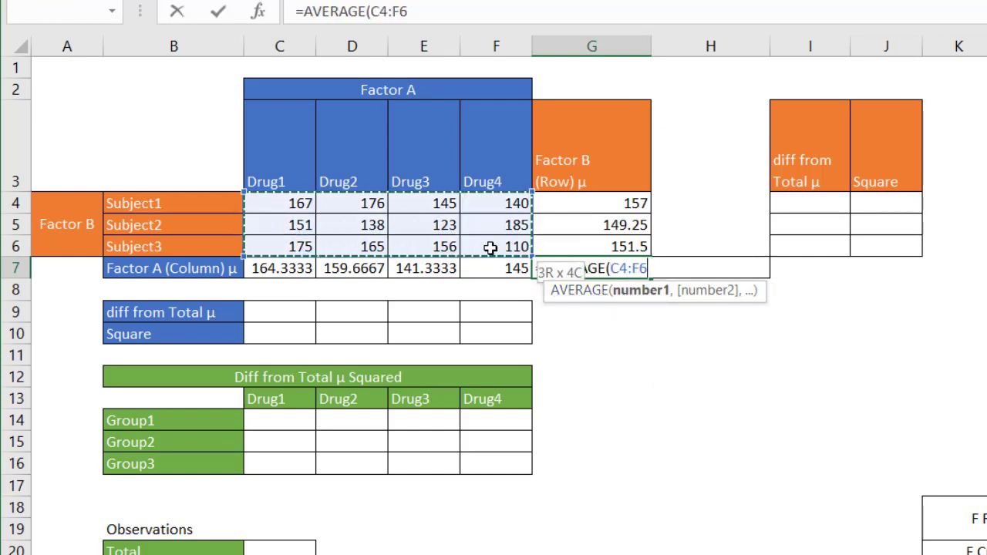
pyautogui.press('Return')
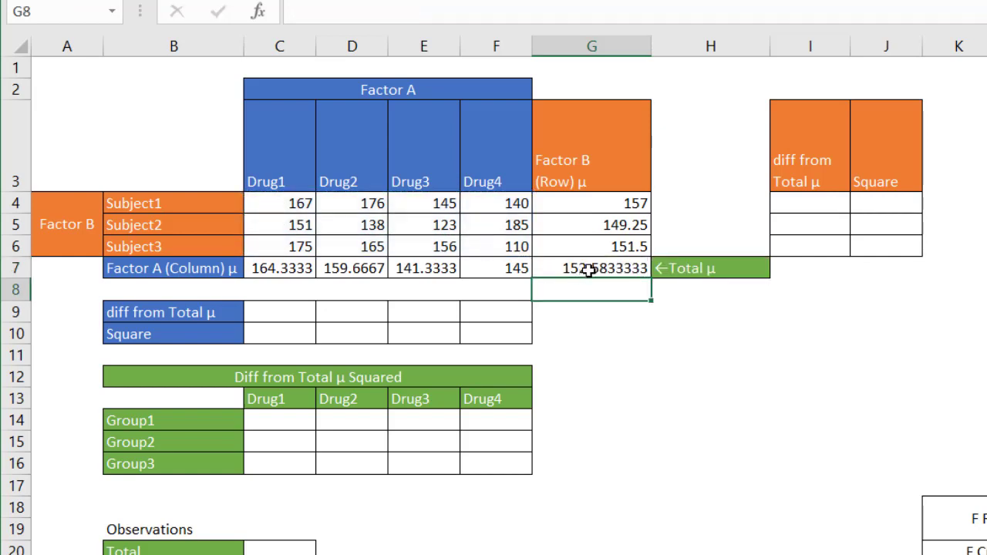
# - Try calculating the total mean in G7 as the AVERAGE of the row means in G4:G6
pyautogui.click(588, 270)
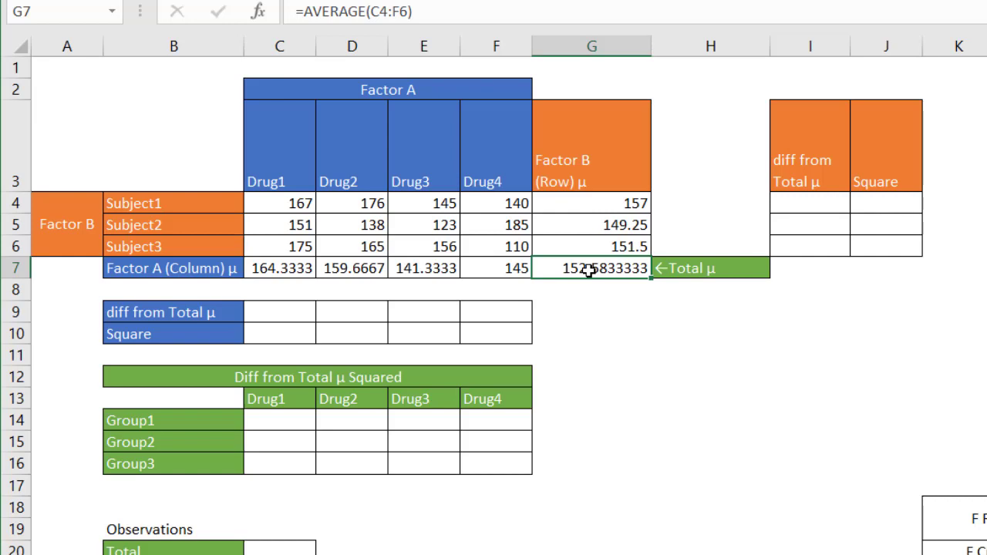
pyautogui.write('=aver')
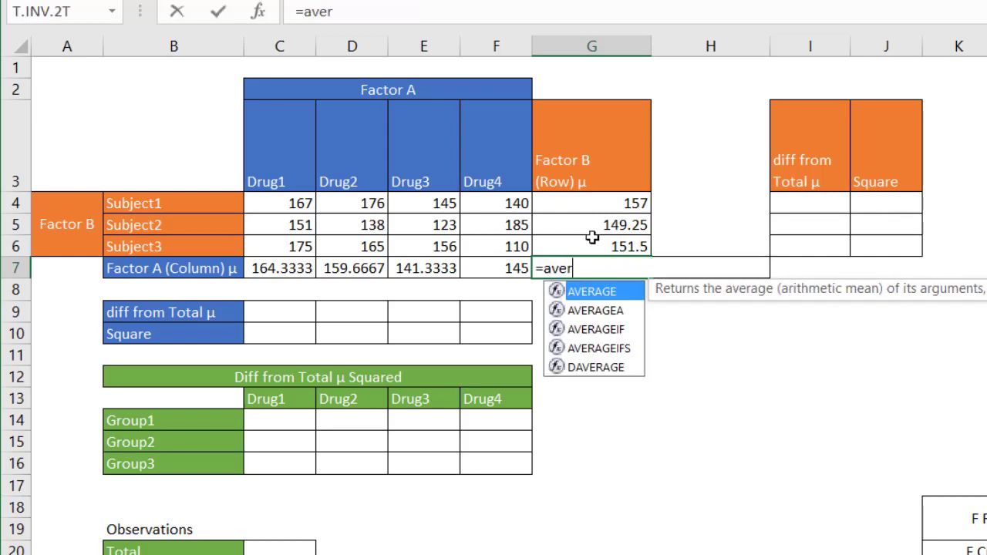
pyautogui.press('Tab')
pyautogui.moveTo(624, 202); pyautogui.dragTo(617, 244)
pyautogui.press('Return')
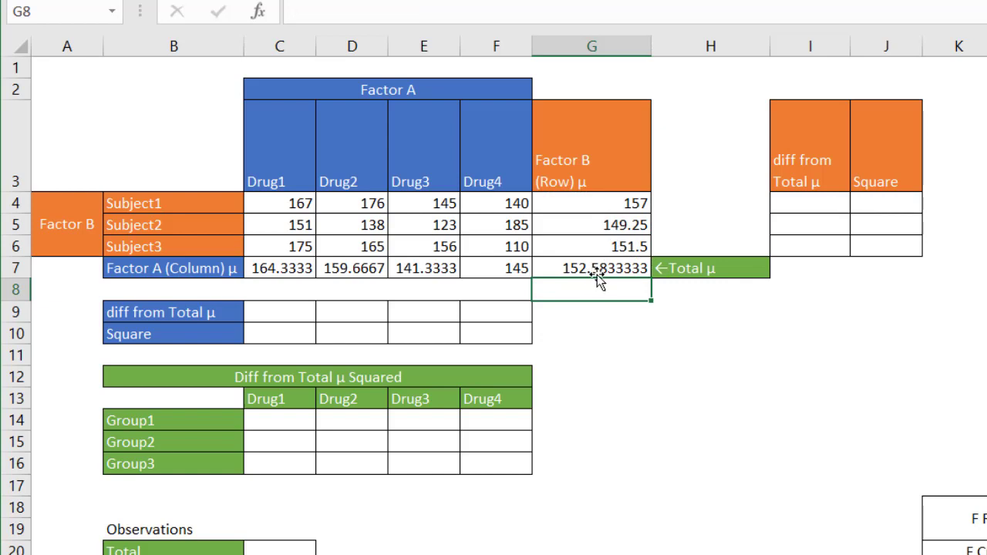
# - Try calculating the total mean in G7 as the AVERAGE of the column means in C7:F7
pyautogui.click(605, 267)
pyautogui.click(399, 10)
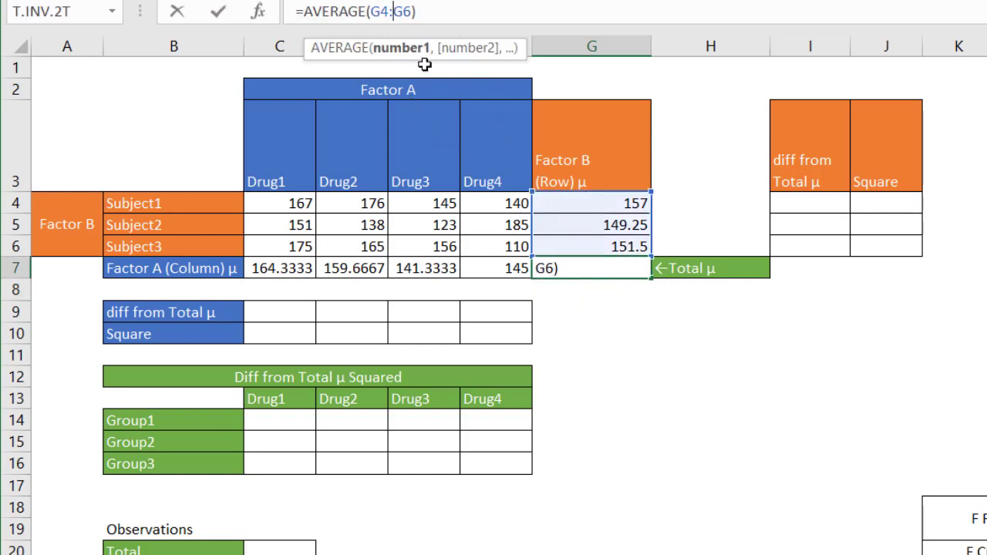
pyautogui.click(425, 12)
pyautogui.press('BackSpace')
pyautogui.press('BackSpace')
pyautogui.press('BackSpace')
pyautogui.press('BackSpace')
pyautogui.press('BackSpace')
pyautogui.press('BackSpace')
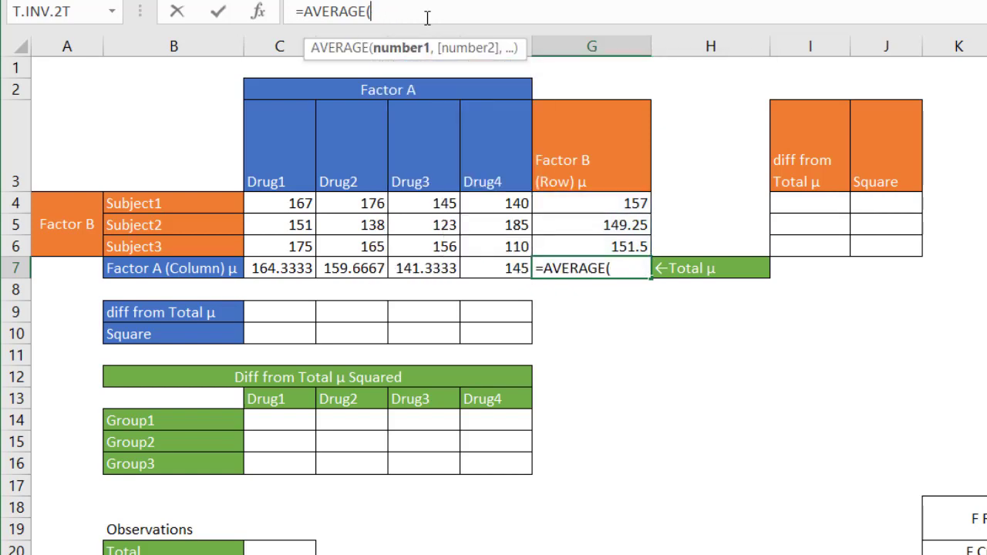
pyautogui.moveTo(284, 270); pyautogui.dragTo(473, 261)
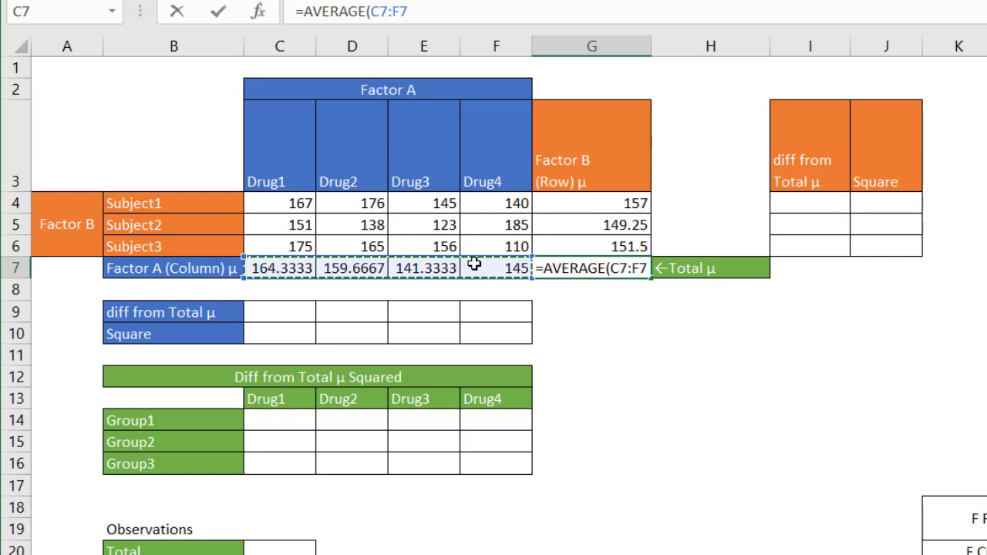
pyautogui.press('Return')
# - Set the total mean formula in G7 back to the AVERAGE of the full data range C4:F6
pyautogui.click(577, 266)
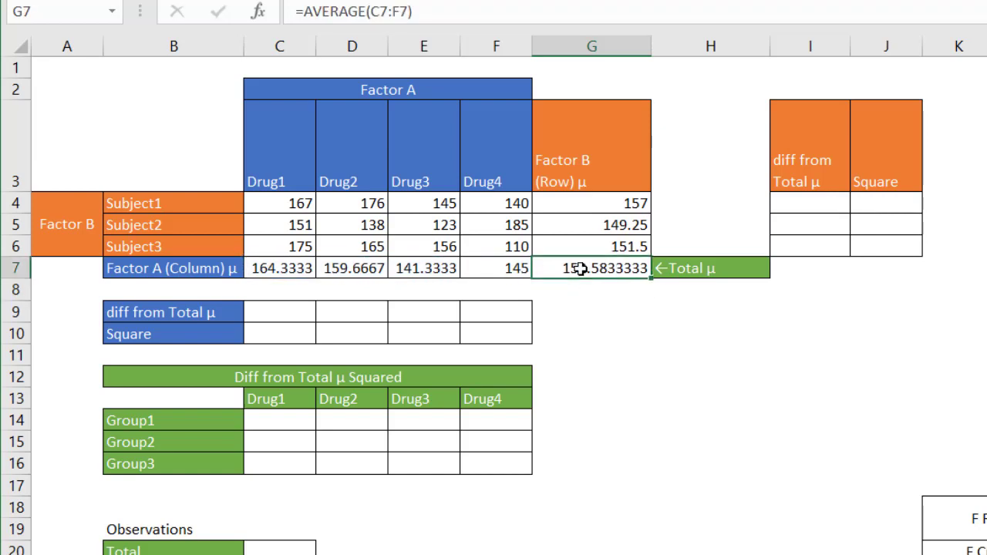
pyautogui.click(409, 10)
pyautogui.press('BackSpace')
pyautogui.press('BackSpace')
pyautogui.press('BackSpace')
pyautogui.press('BackSpace')
pyautogui.press('BackSpace')
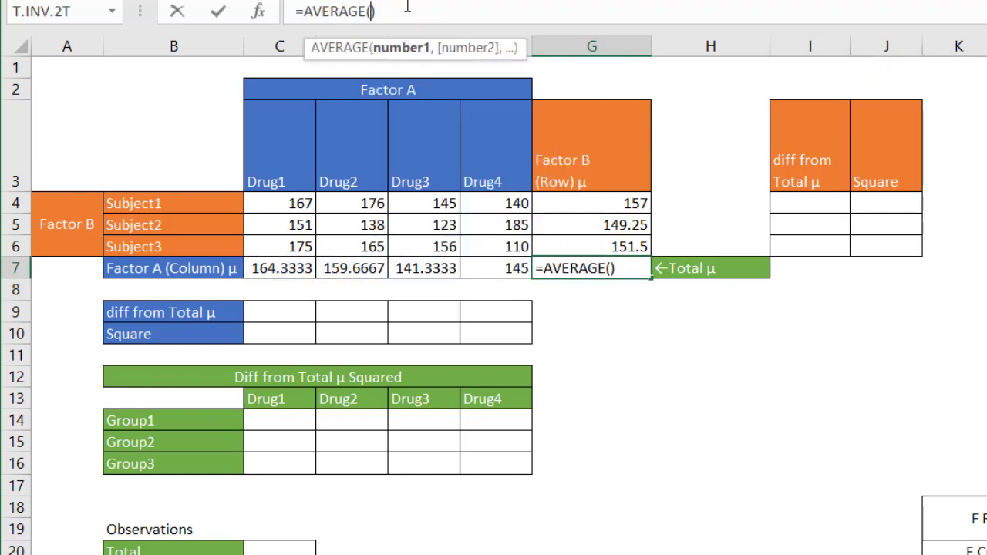
pyautogui.moveTo(276, 203); pyautogui.dragTo(479, 247)
pyautogui.press('Return')
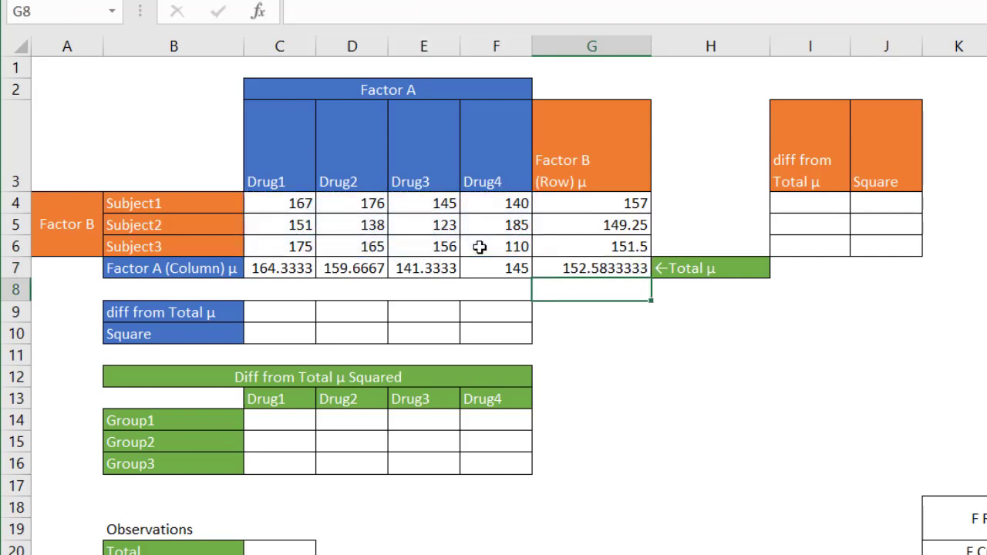
pyautogui.click(583, 269)
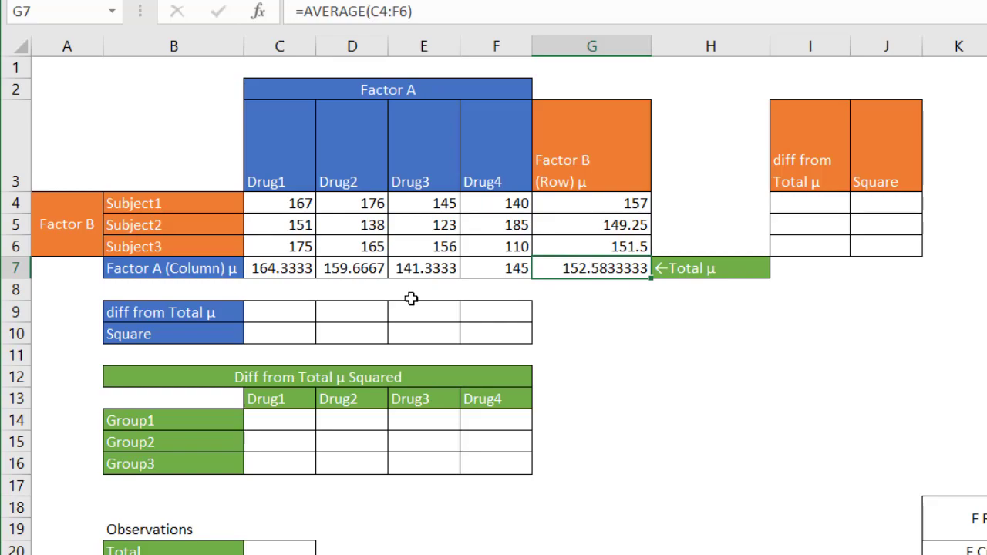
# - Examine the SST, SSA, SSB and SSE headings alongside the sum of squares formulas for each
pyautogui.click(760, 165)
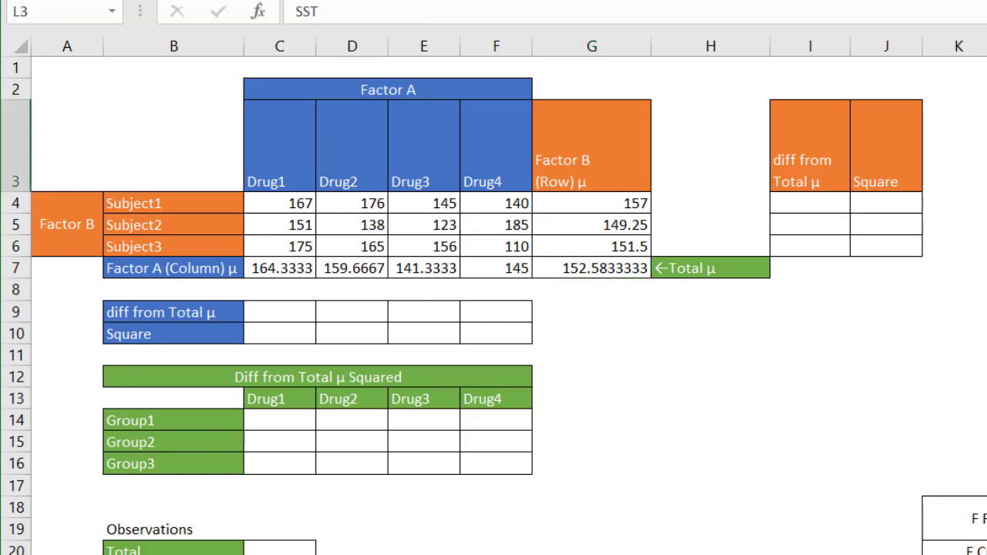
pyautogui.click(820, 165)
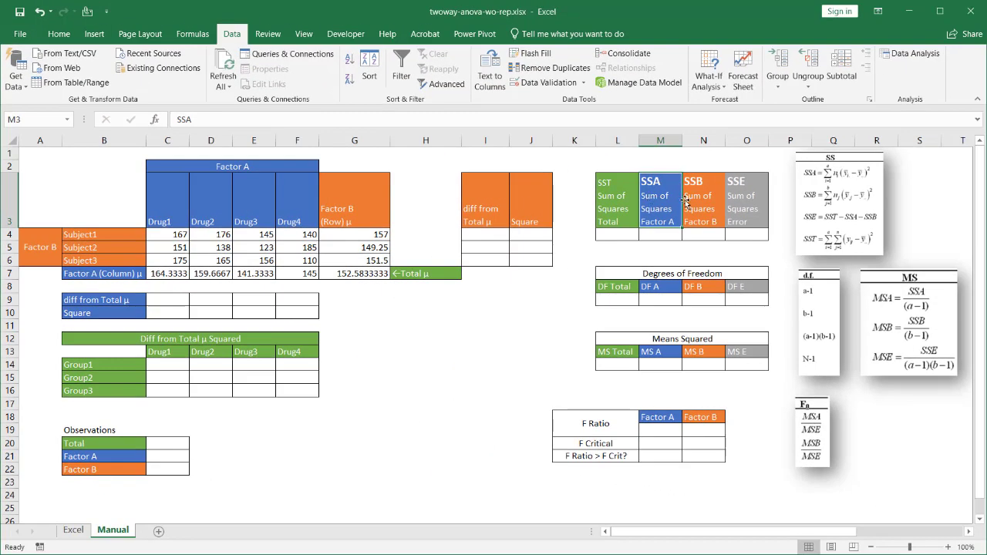
pyautogui.click(708, 200)
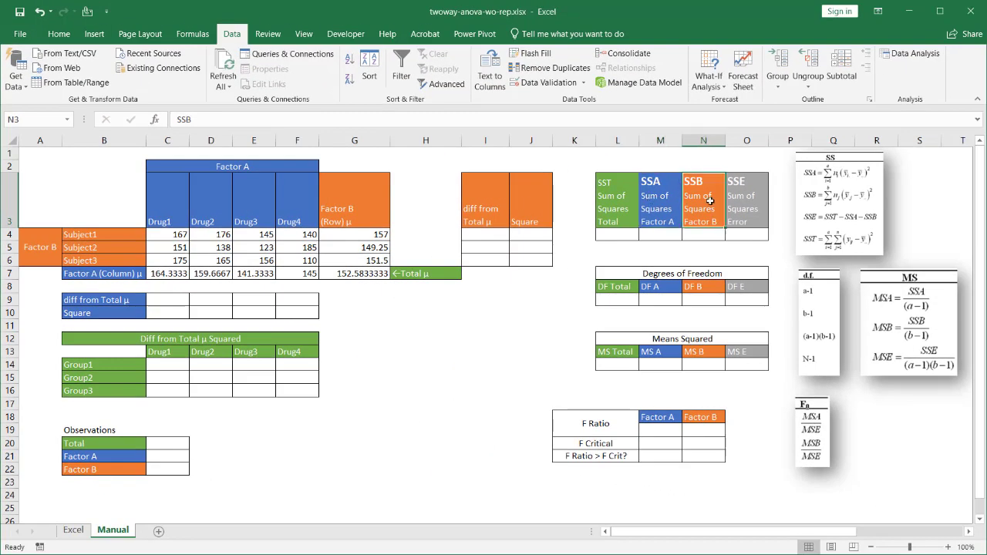
pyautogui.click(751, 204)
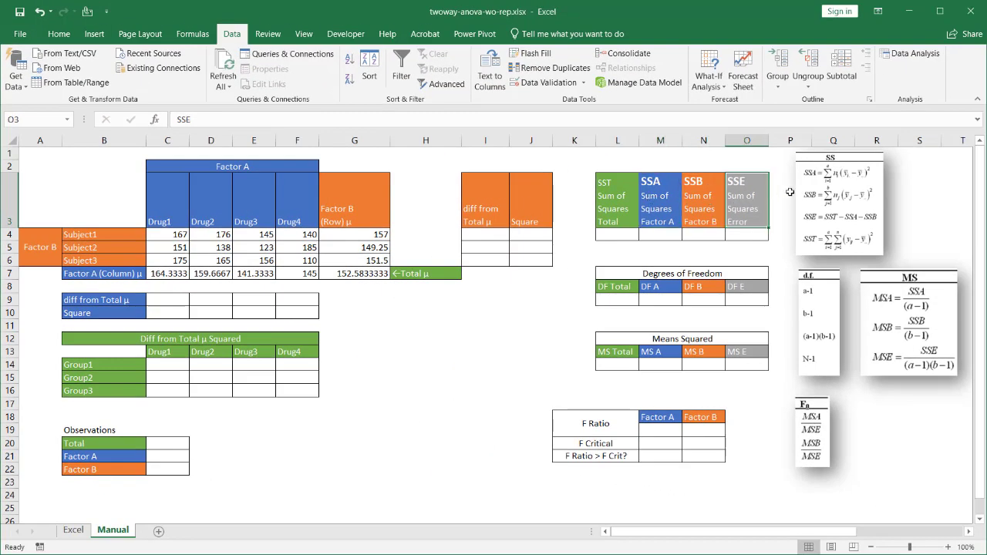
pyautogui.click(656, 197)
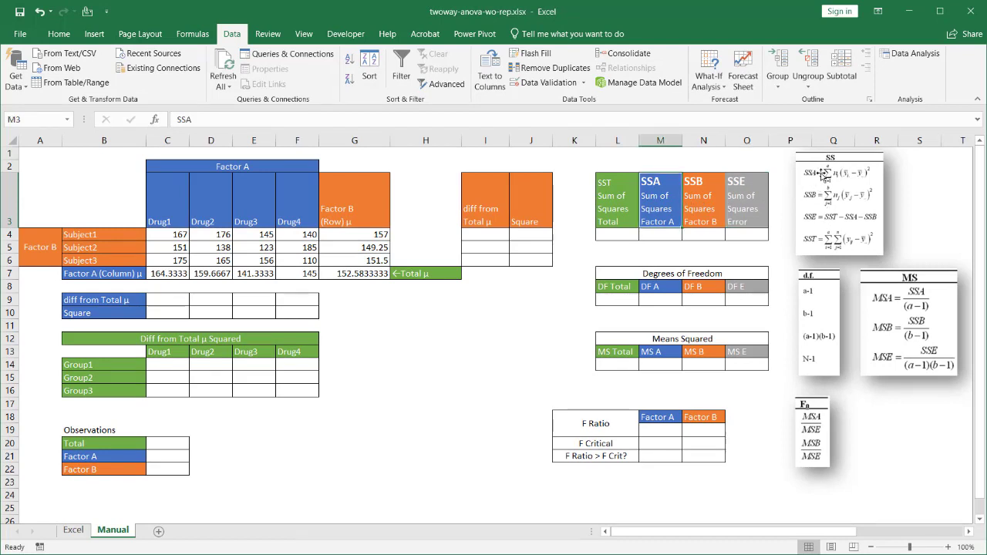
pyautogui.click(704, 193)
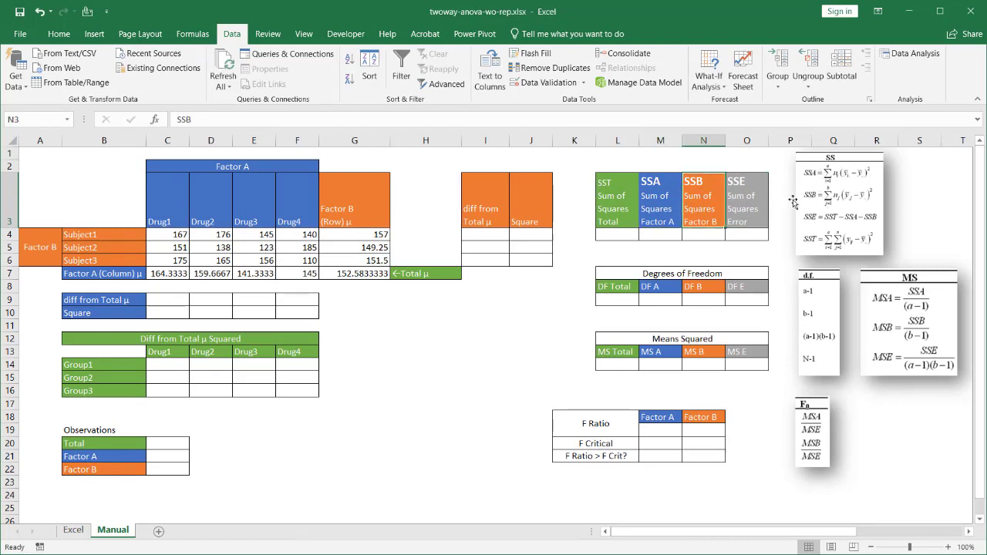
pyautogui.click(737, 200)
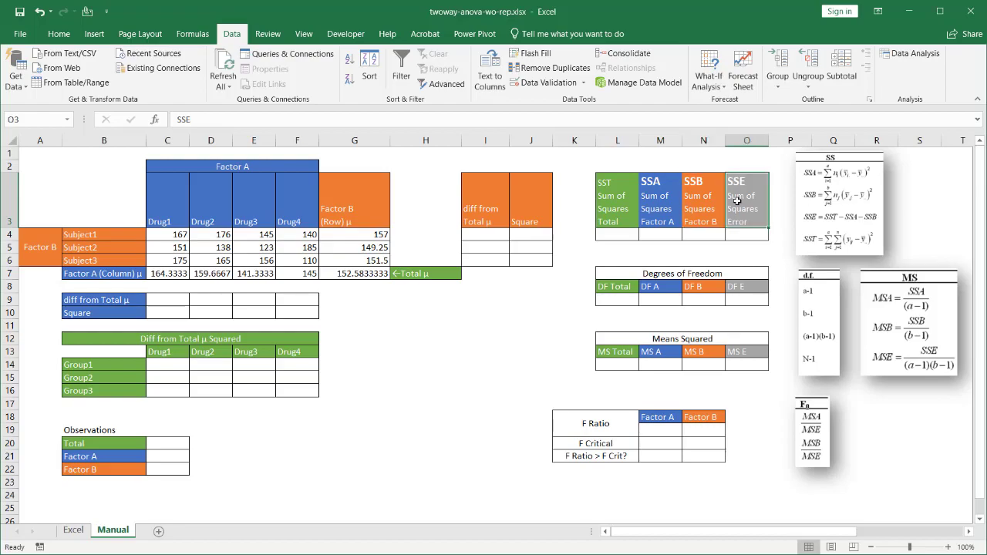
pyautogui.click(807, 244)
pyautogui.click(623, 195)
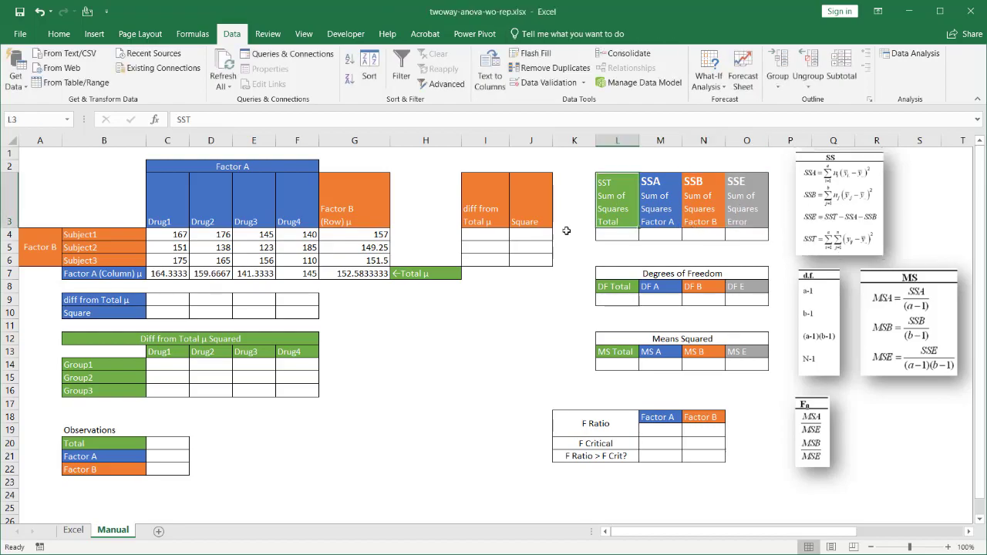
# - Enter the formula =C7-$H$7 in C9 for the Drug1 mean's difference from the total mean
pyautogui.click(157, 302)
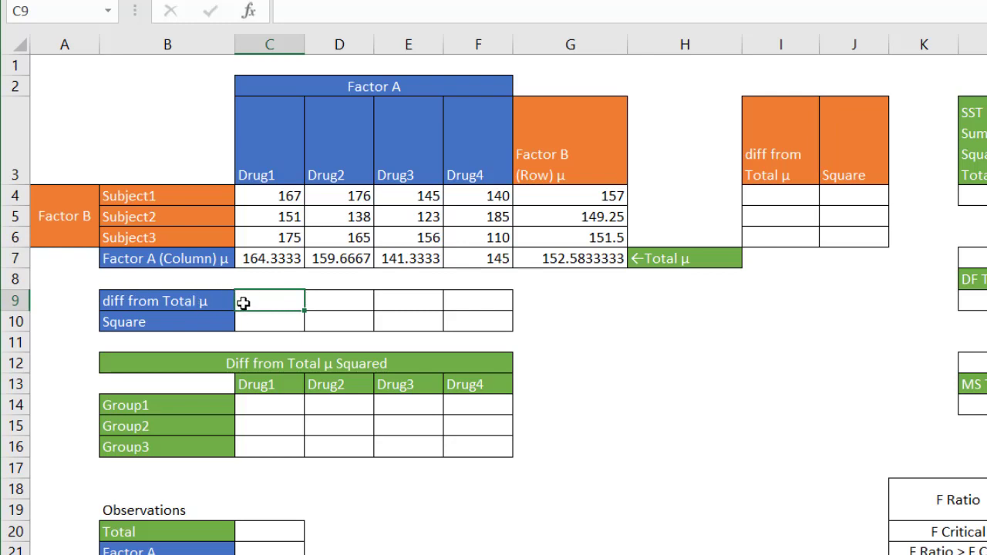
pyautogui.write('=')
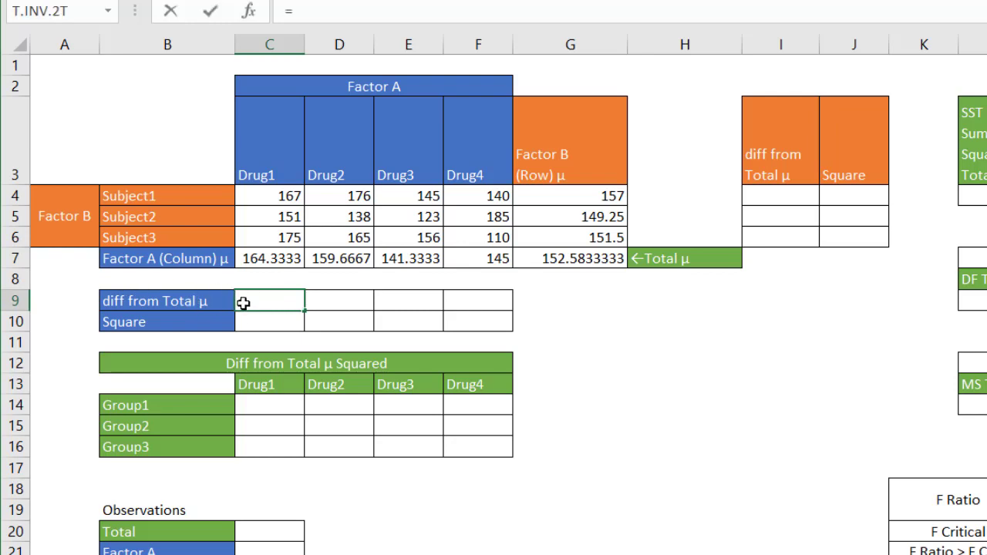
pyautogui.click(276, 257)
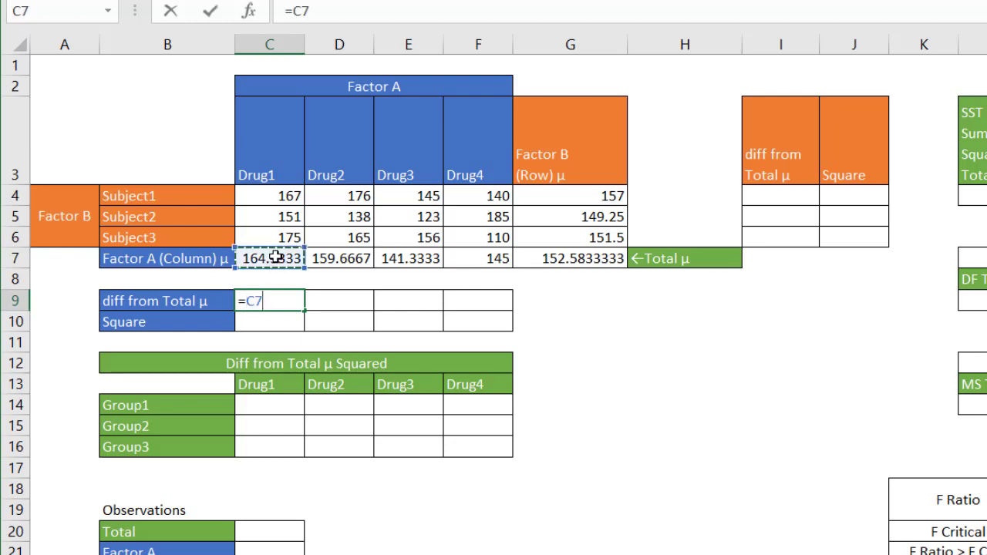
pyautogui.write('-')
pyautogui.click(677, 256)
pyautogui.click(367, 15)
pyautogui.press('F4')
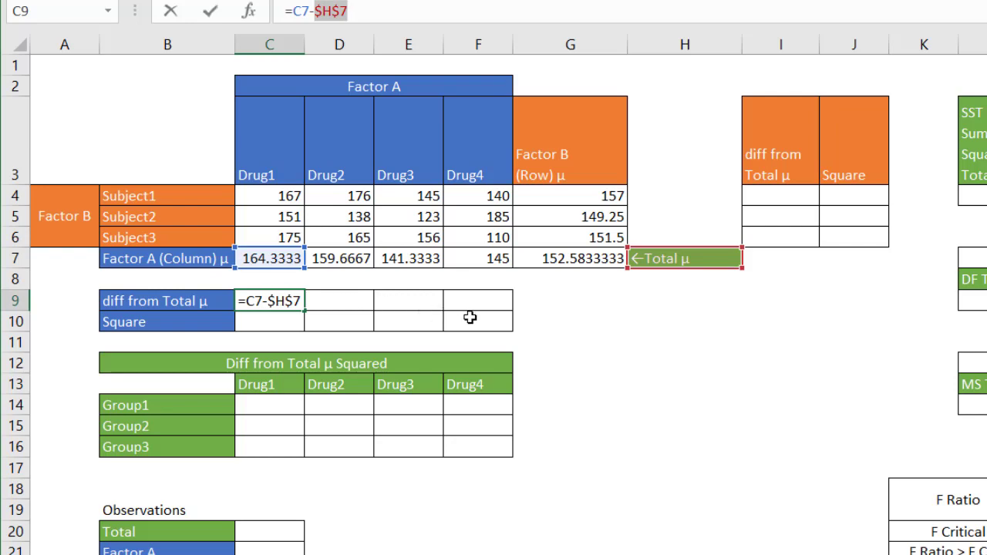
pyautogui.press('Return')
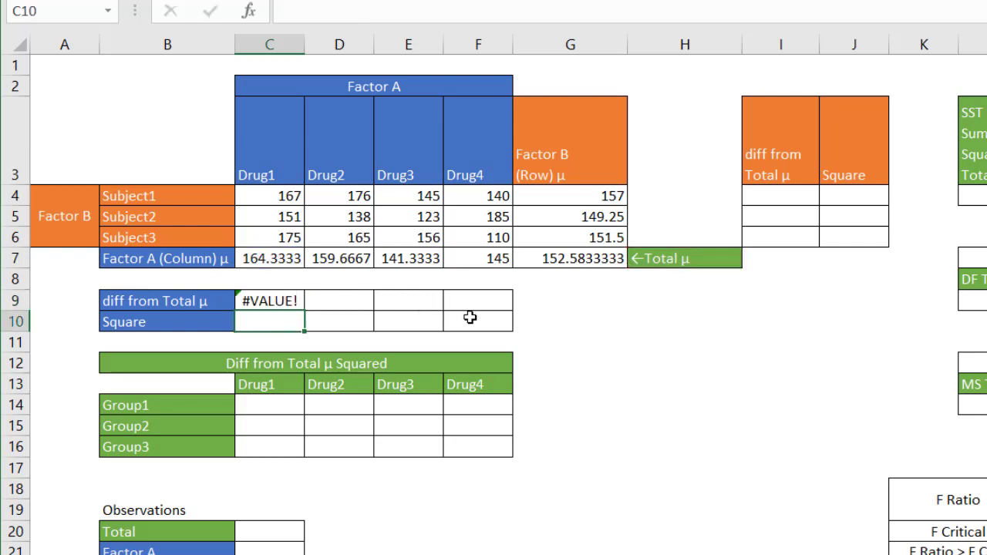
# - Correct the C9 formula to =C7-$G$7 and fill it across to F9 for all four drugs
pyautogui.click(266, 298)
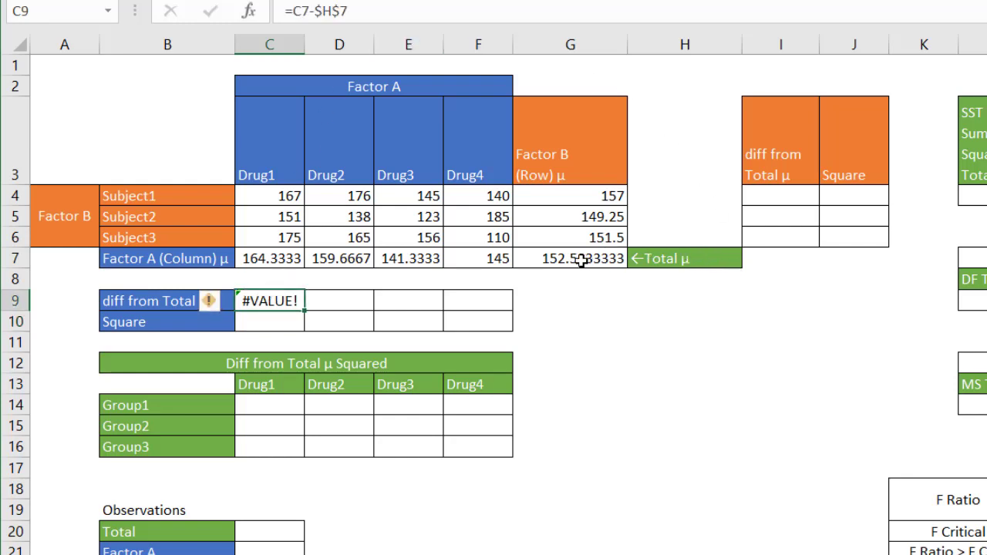
pyautogui.click(330, 10)
pyautogui.press('BackSpace')
pyautogui.write('g')
pyautogui.press('Return')
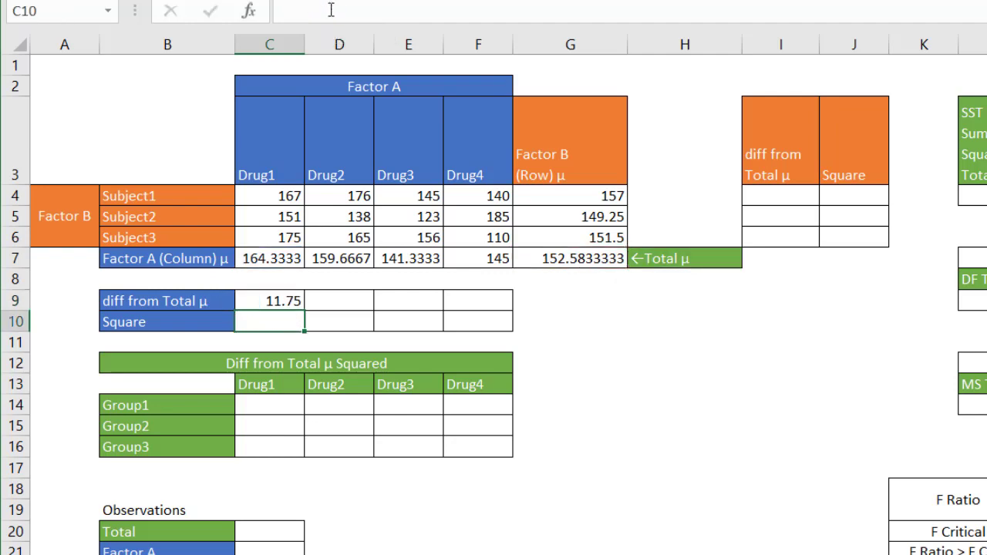
pyautogui.click(282, 301)
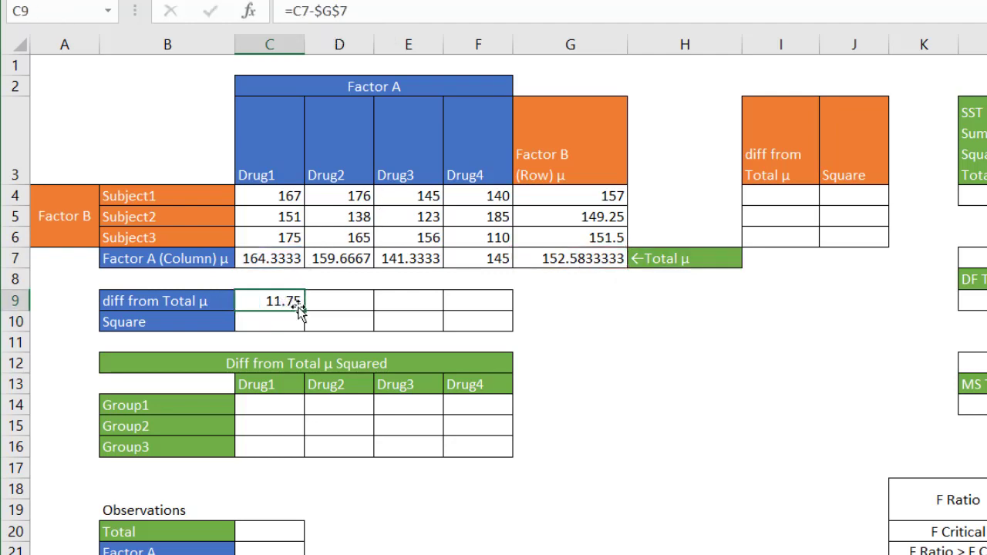
pyautogui.moveTo(303, 310); pyautogui.dragTo(492, 305)
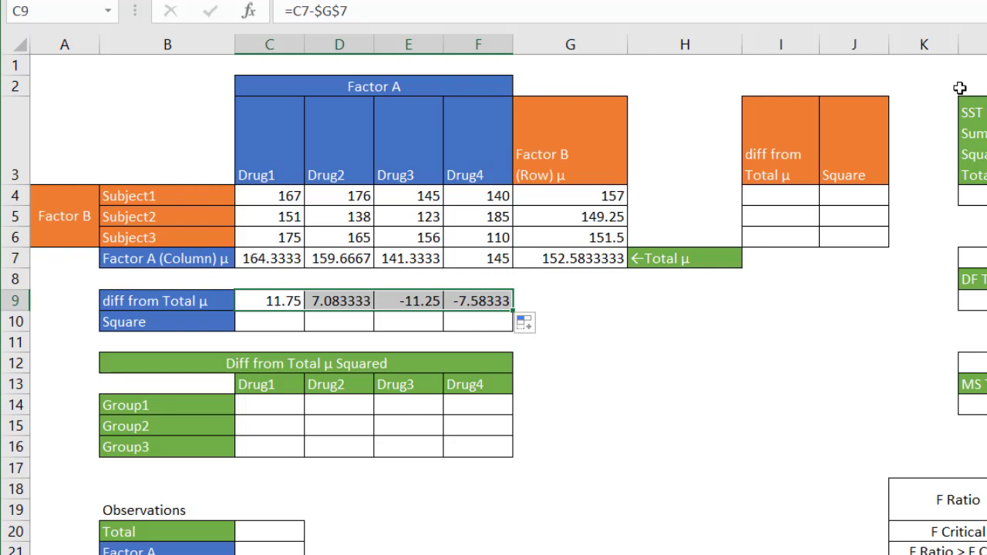
# - Square the Drug1 difference in C10 with =C9^2 and fill the formula across to F10
pyautogui.click(260, 321)
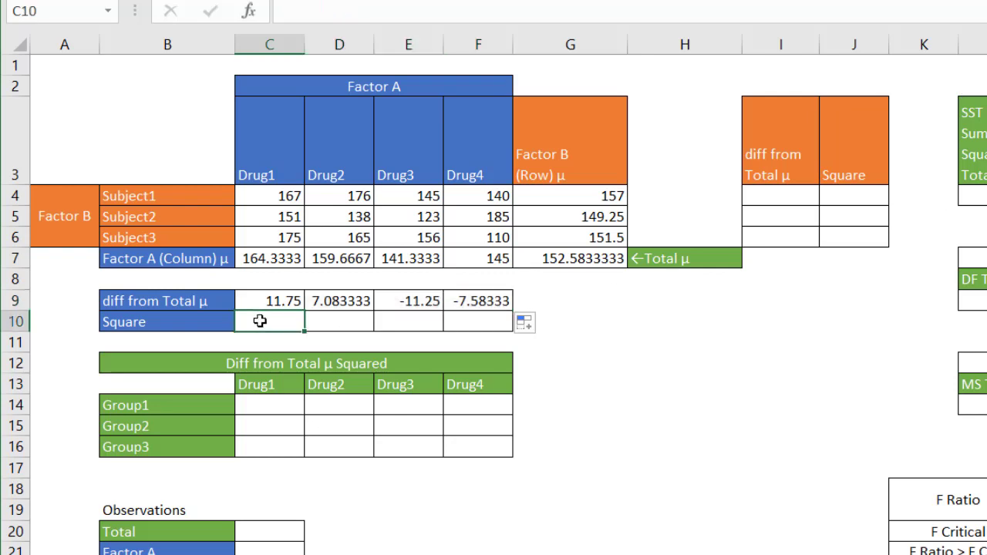
pyautogui.write('=')
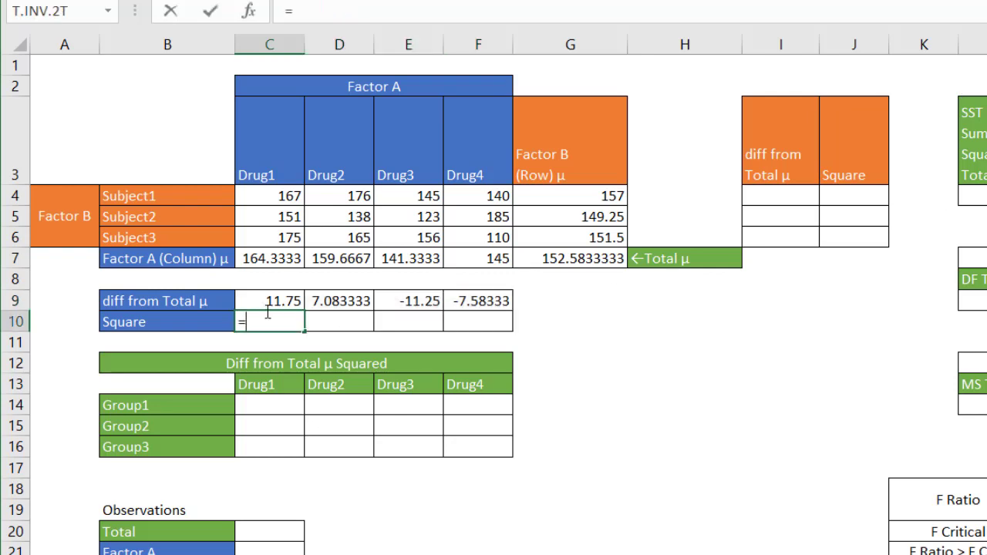
pyautogui.click(274, 300)
pyautogui.write('^2')
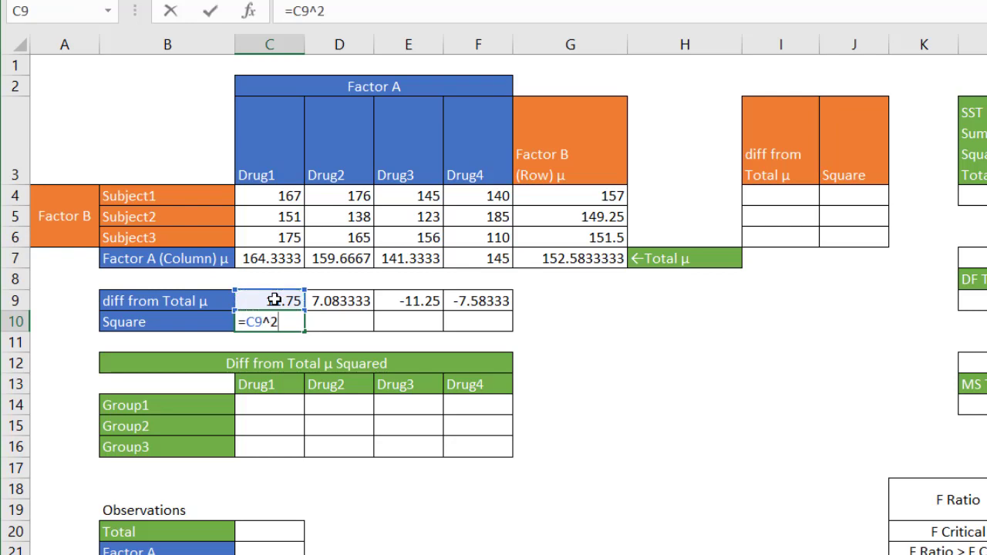
pyautogui.press('Return')
pyautogui.click(270, 319)
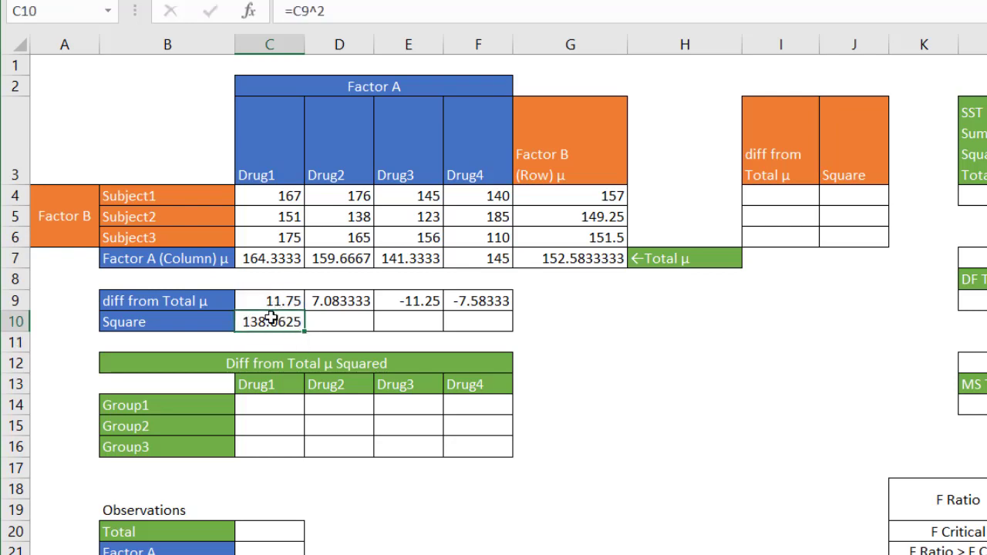
pyautogui.moveTo(301, 328); pyautogui.dragTo(487, 322)
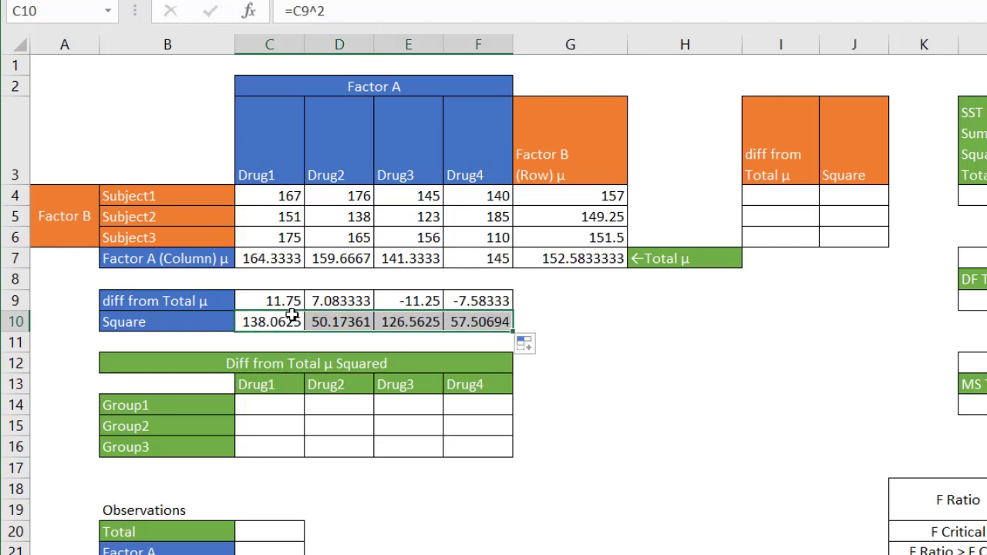
# - Calculate the Subject1 mean's difference from the total mean in I4 with =G4-$G$7 and fill it down to I6
pyautogui.click(893, 204)
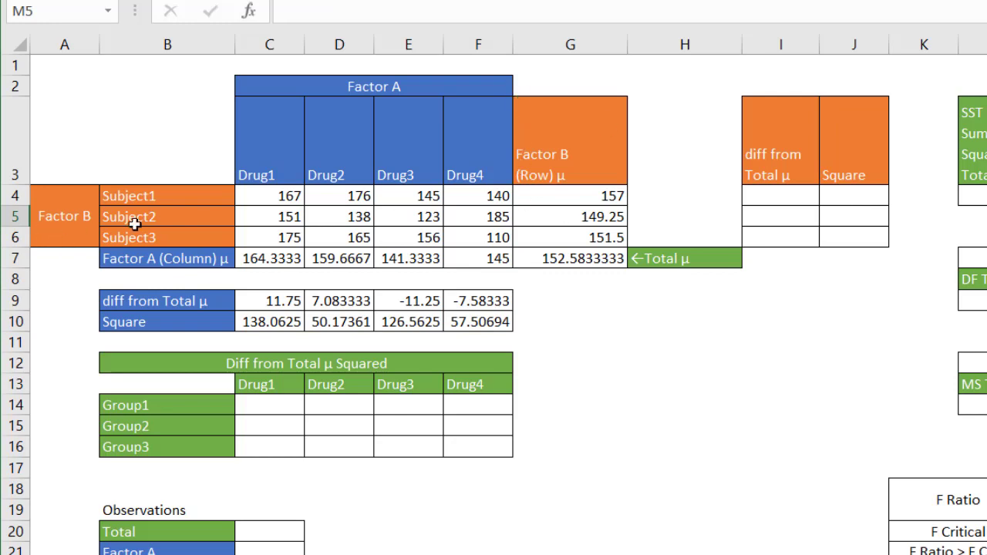
pyautogui.click(769, 197)
pyautogui.write('=')
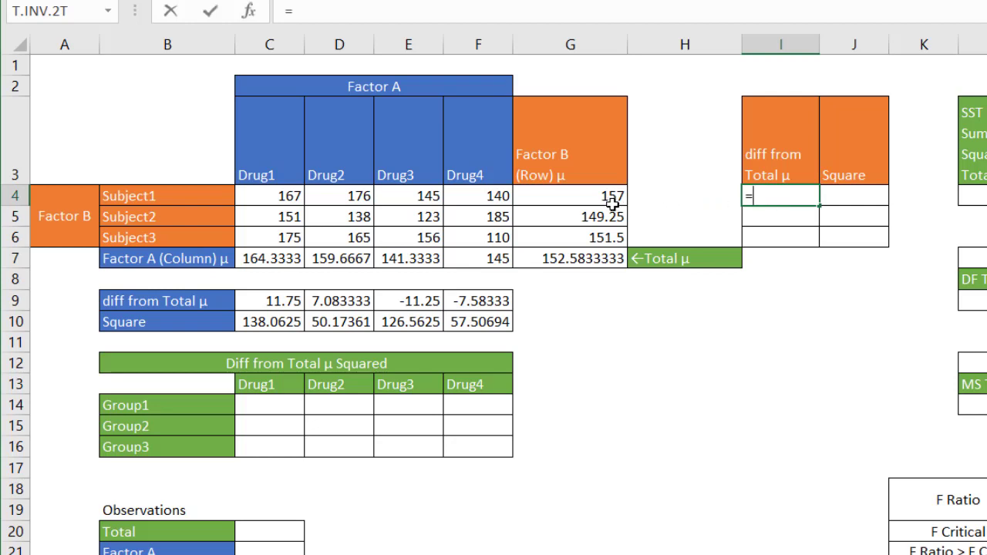
pyautogui.click(590, 197)
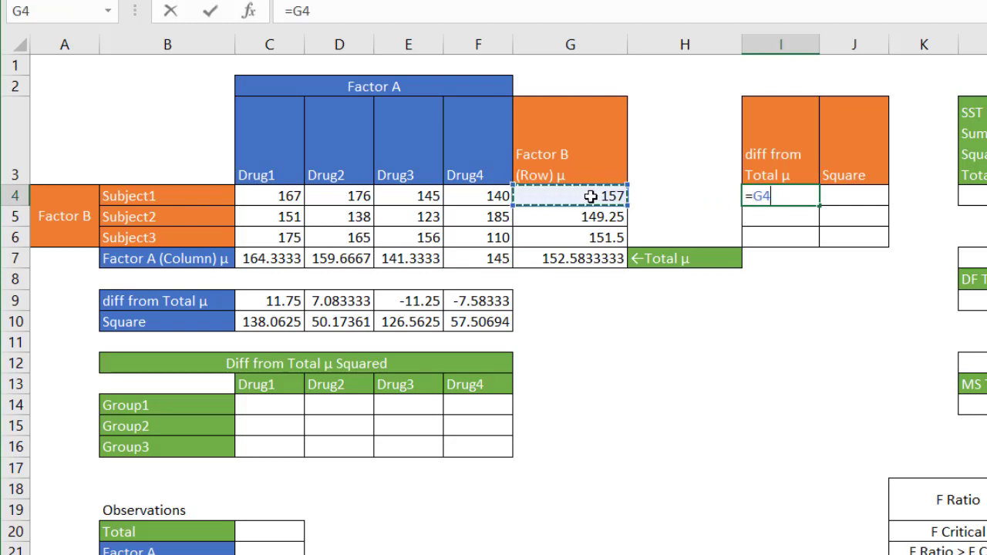
pyautogui.write('-')
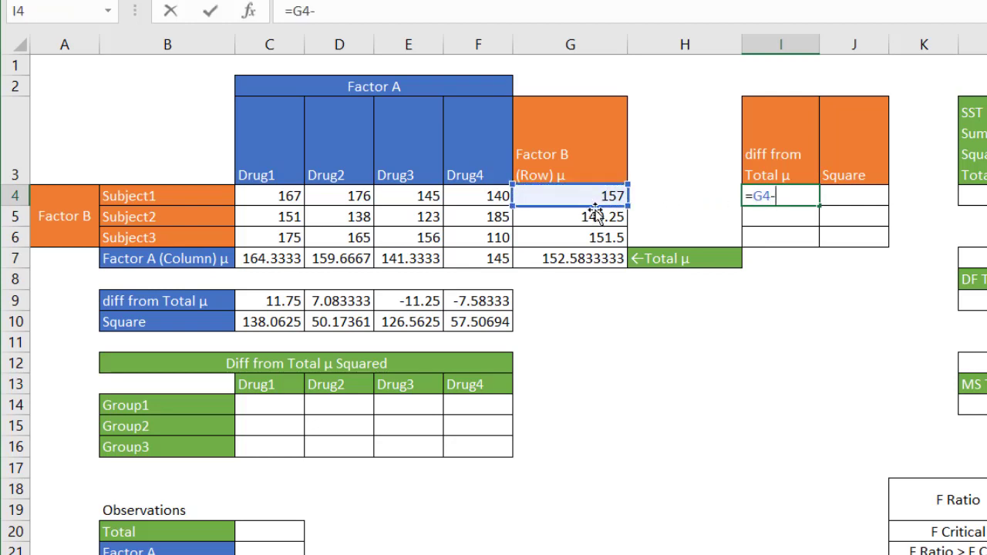
pyautogui.click(592, 258)
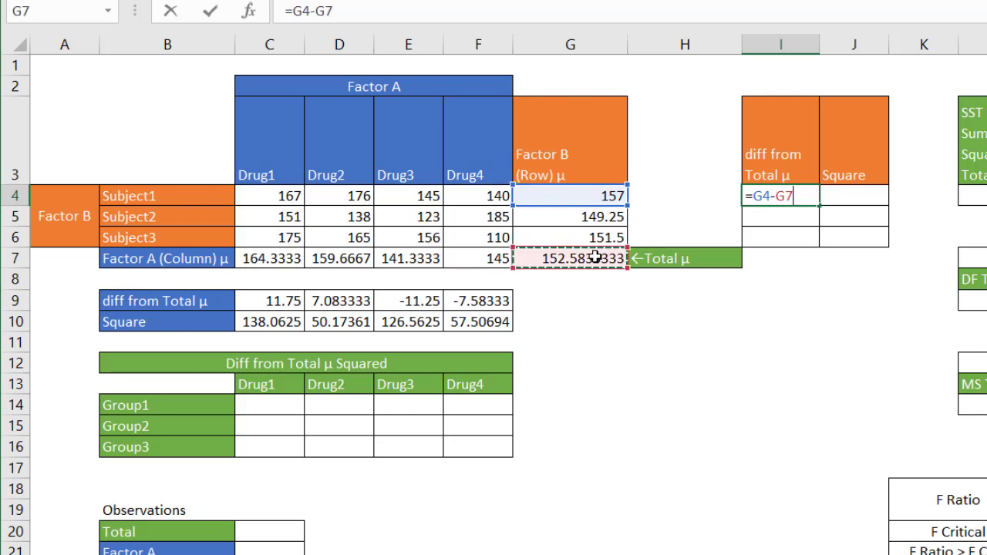
pyautogui.press('F4')
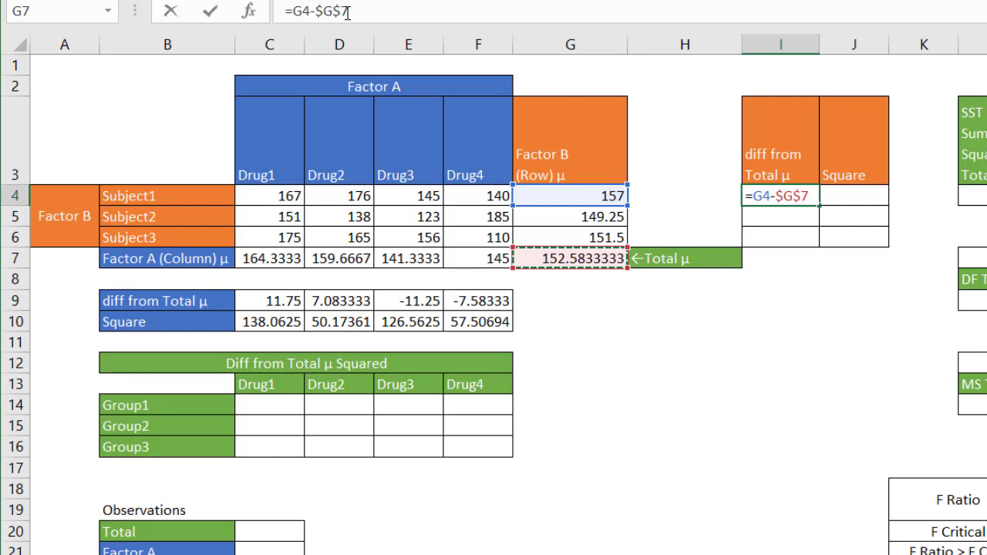
pyautogui.press('Return')
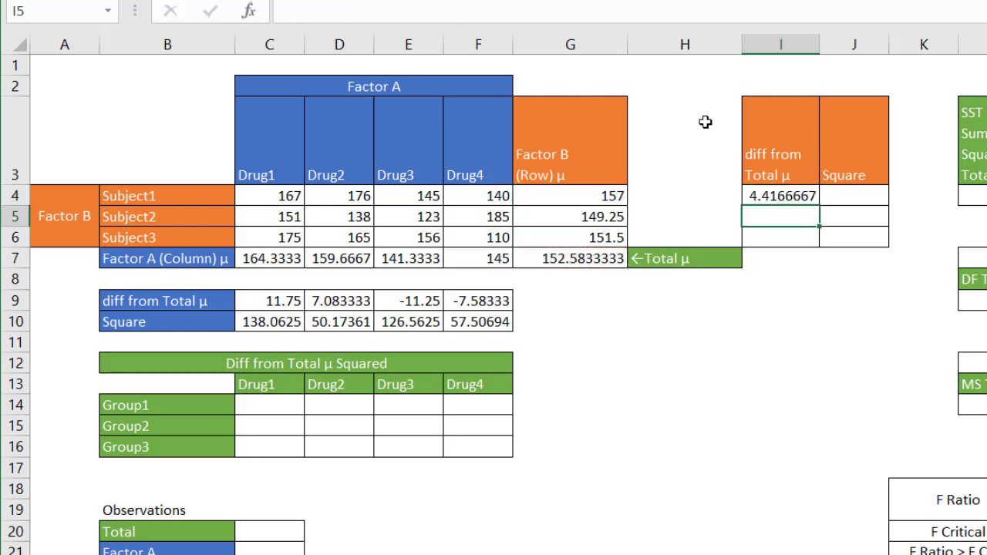
pyautogui.click(797, 197)
pyautogui.moveTo(820, 216); pyautogui.dragTo(818, 242)
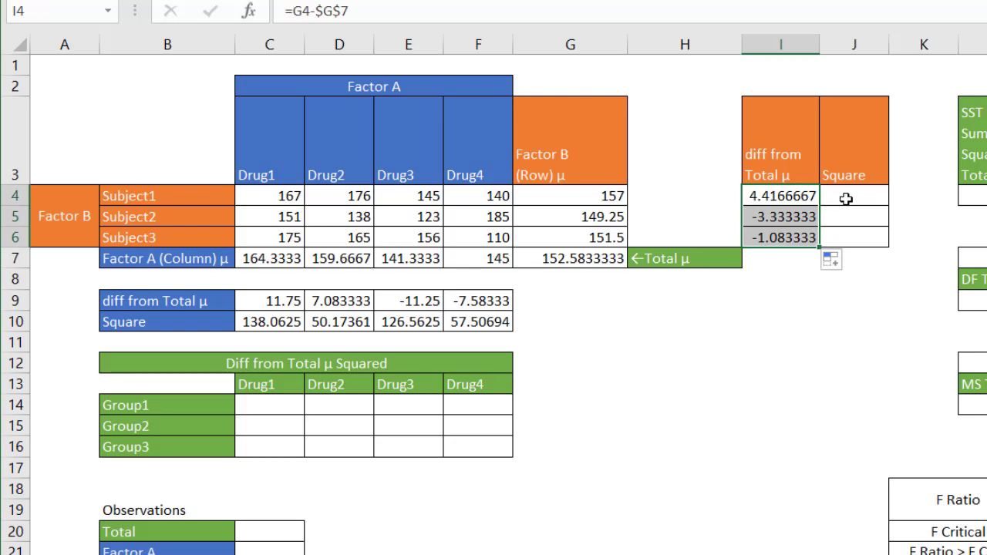
# - Square the Subject1 difference in J4 with =I4^2 and fill the formula down to J6
pyautogui.click(841, 202)
pyautogui.write('=')
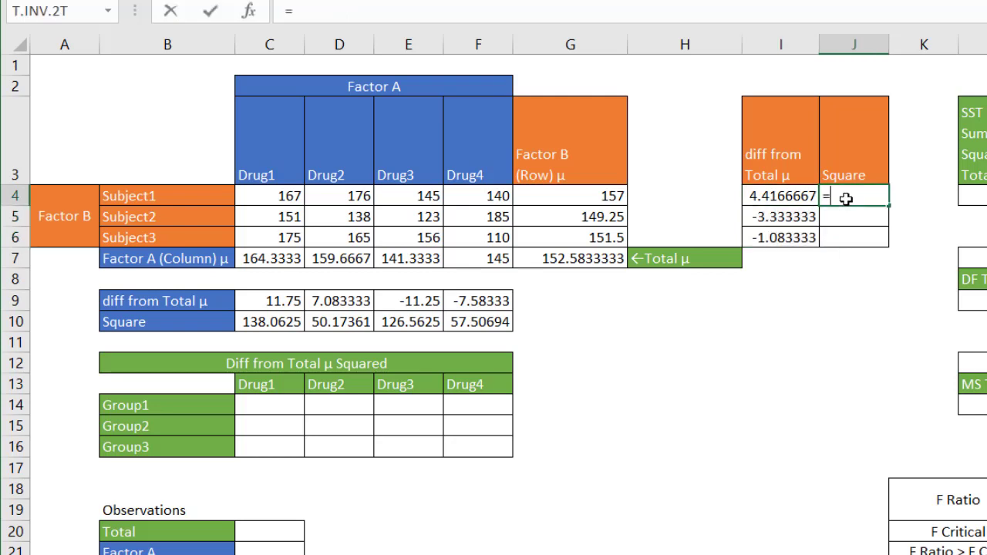
pyautogui.click(786, 198)
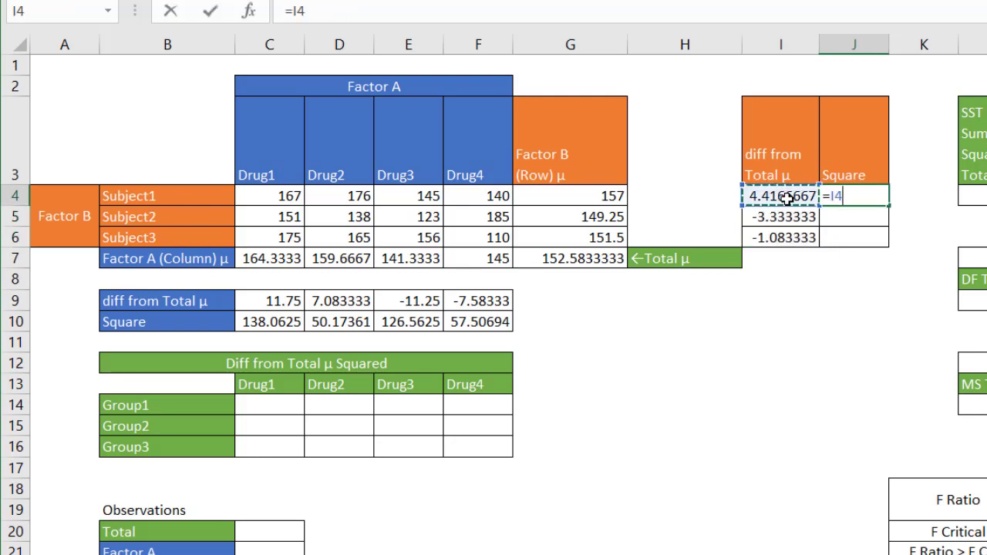
pyautogui.write('^2')
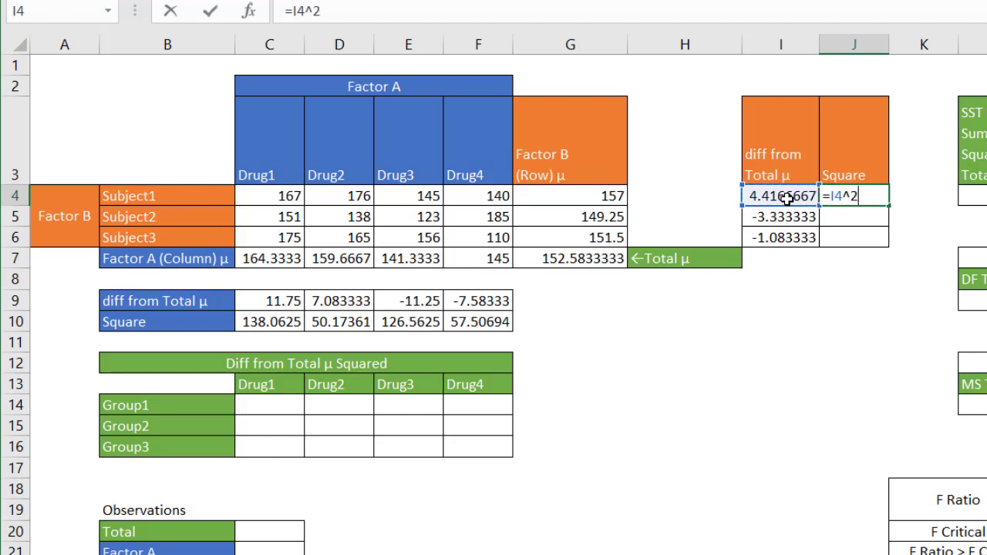
pyautogui.press('Return')
pyautogui.click(868, 195)
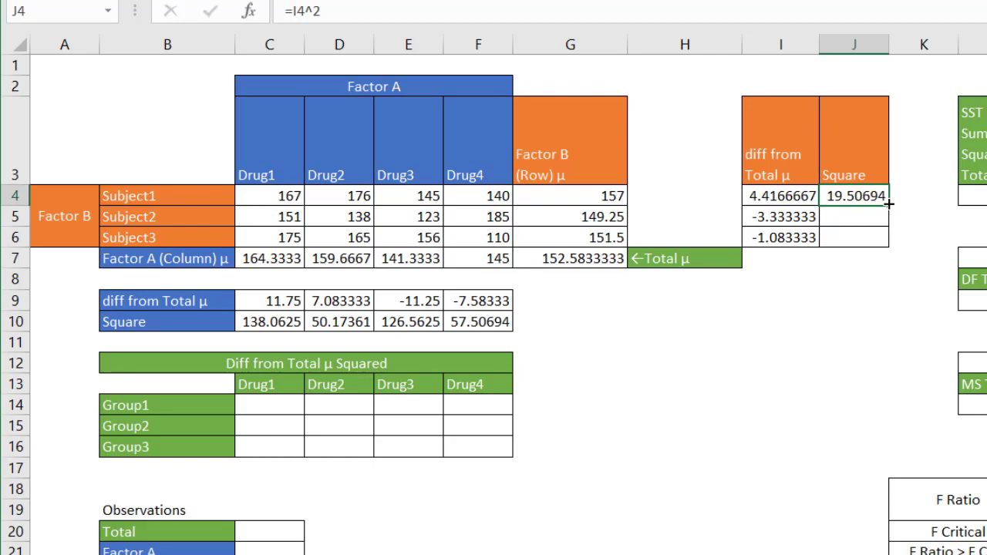
pyautogui.doubleClick(887, 202)
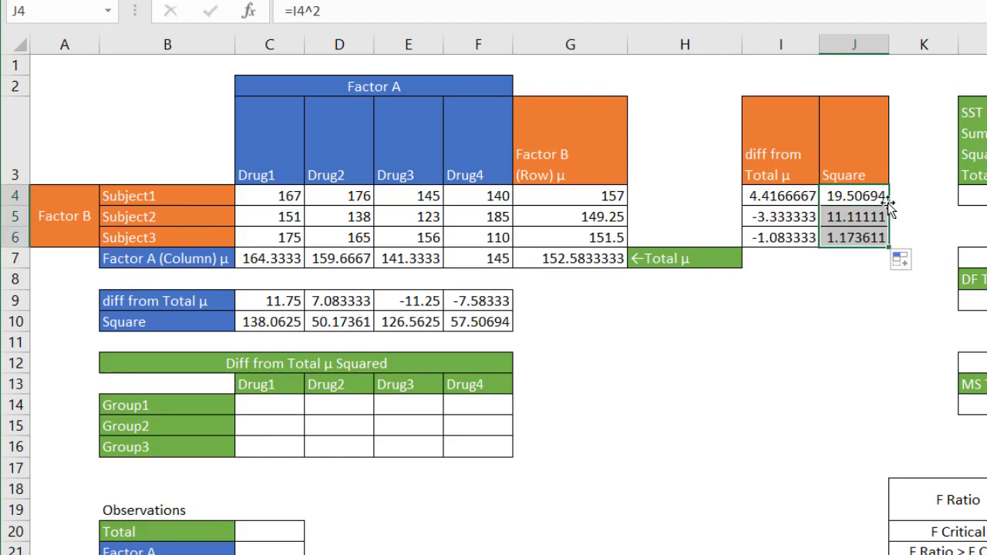
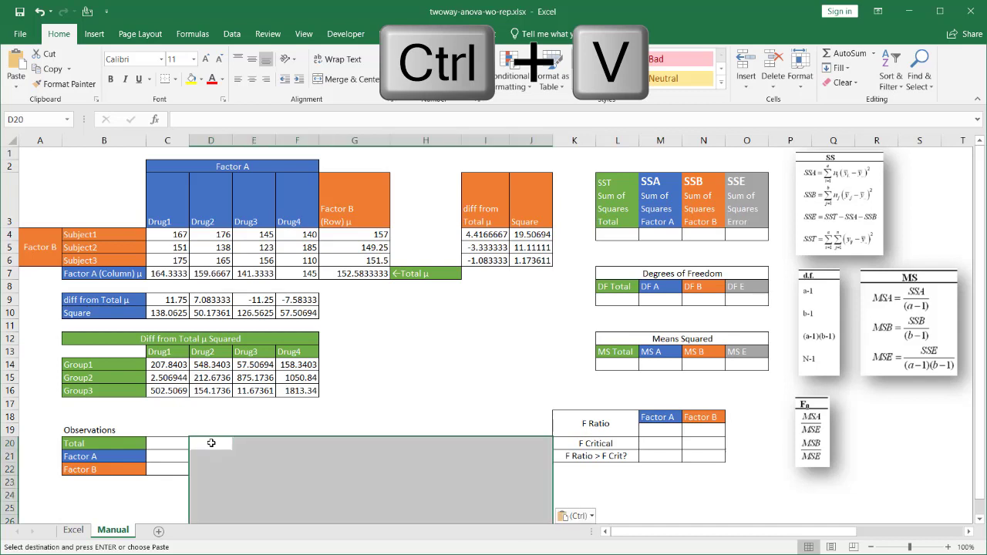
# - Clear the Source of Variation heading in D21 of the pasted ANOVA table
pyautogui.click(209, 457)
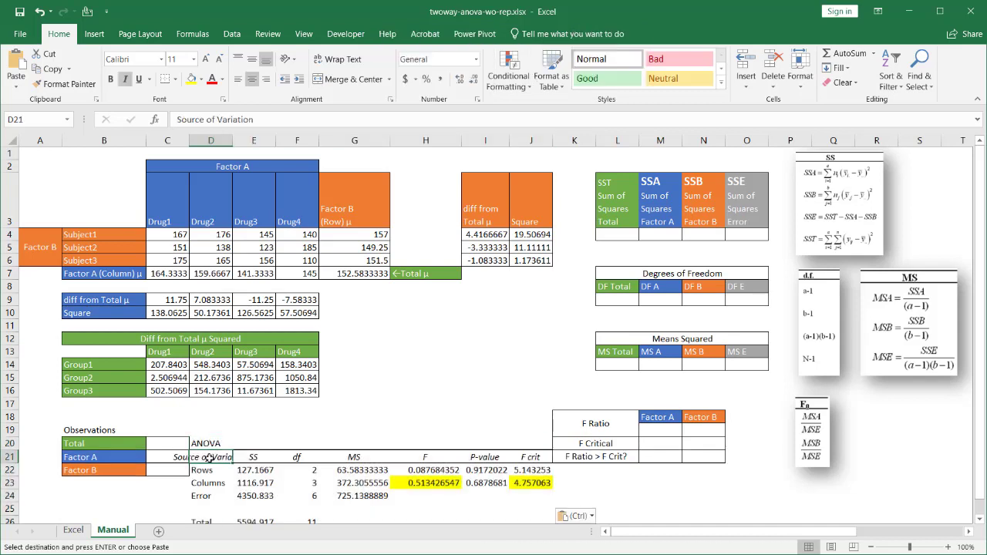
pyautogui.press('Delete')
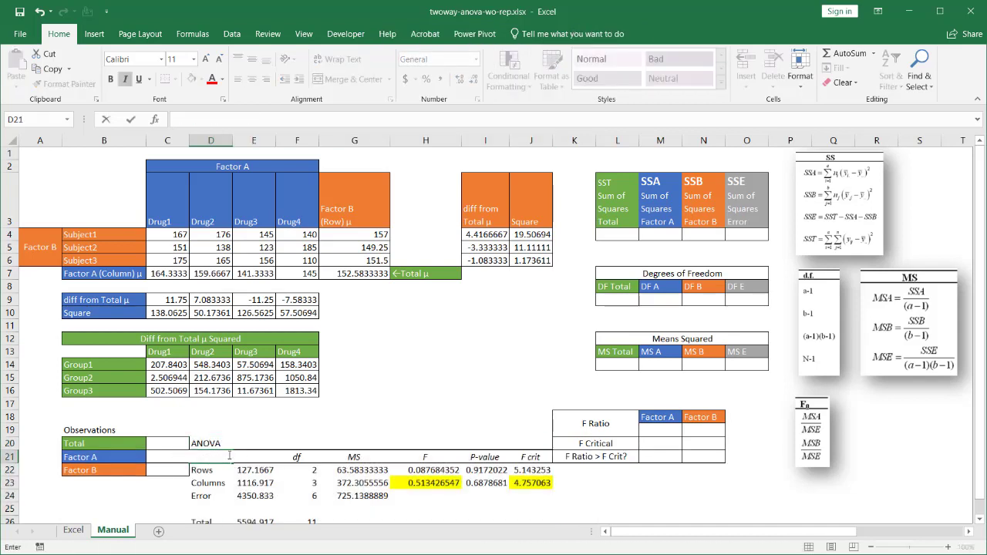
pyautogui.click(279, 430)
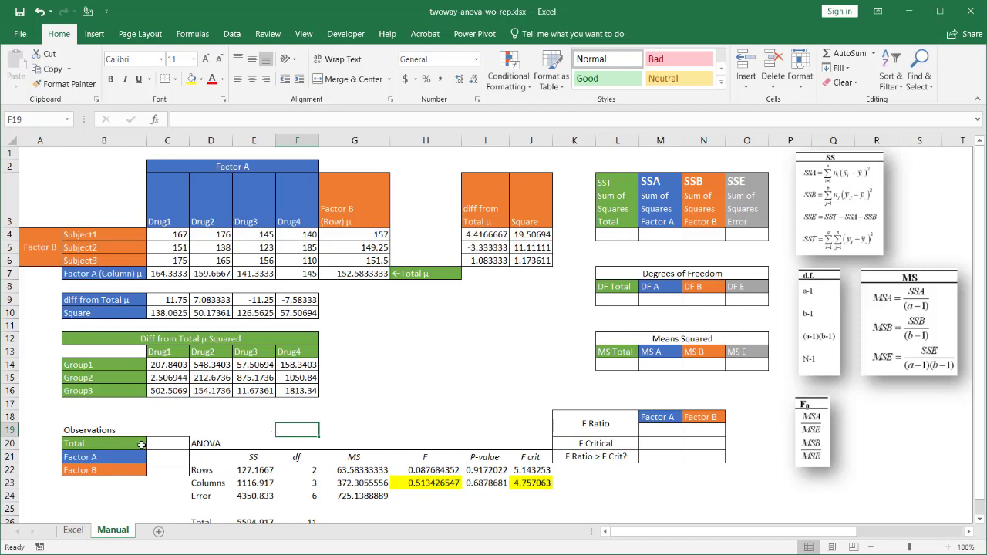
# - Enter 12 as the total number of observations in C20
pyautogui.click(167, 444)
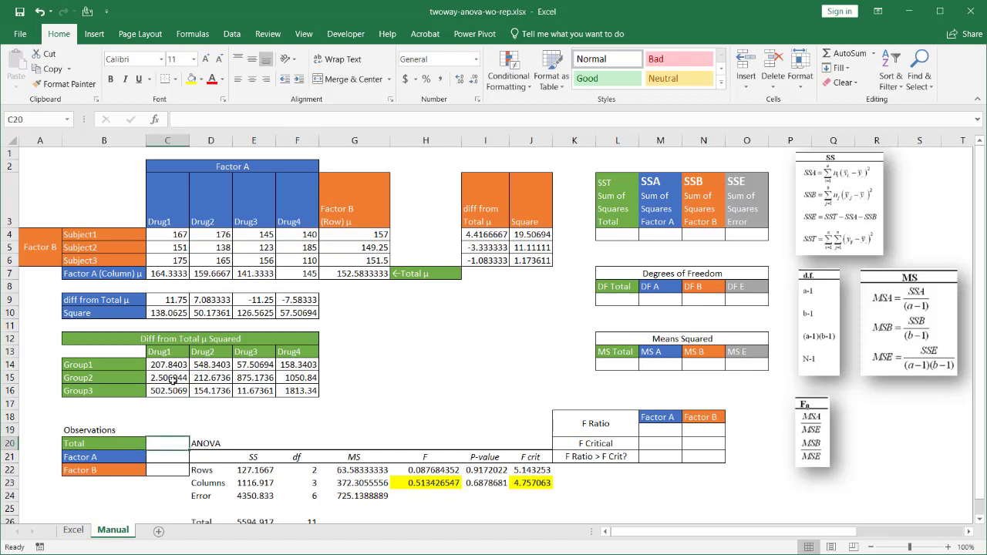
pyautogui.moveTo(175, 233); pyautogui.dragTo(306, 262)
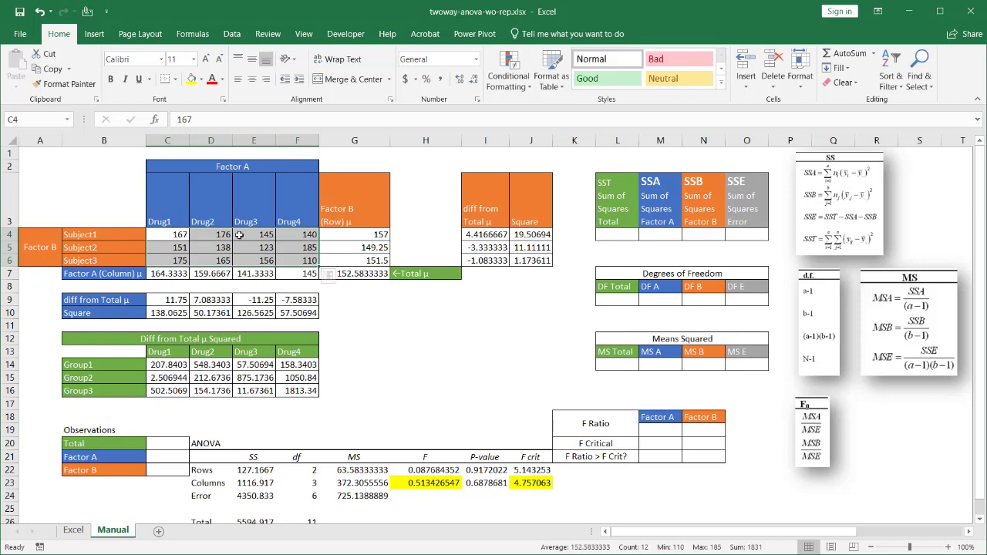
pyautogui.click(165, 447)
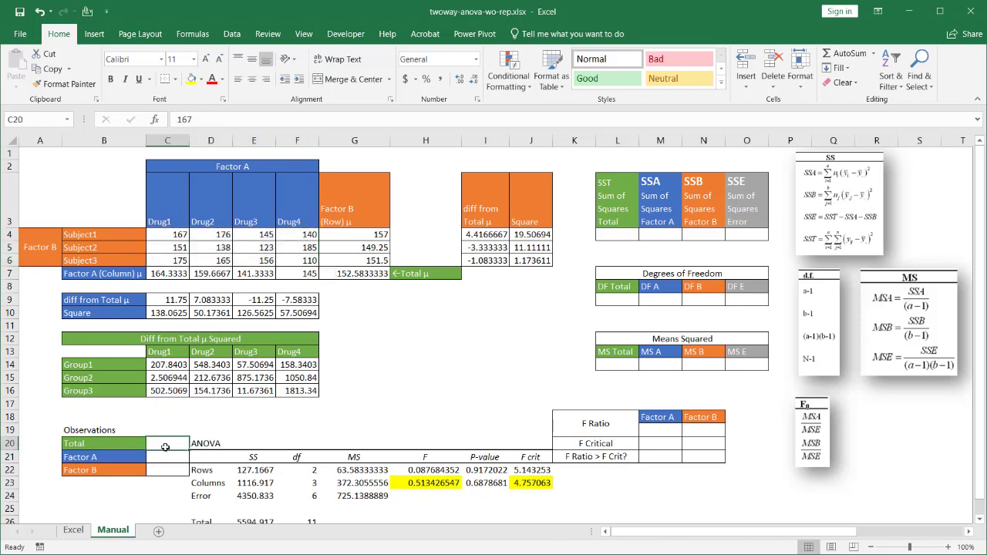
pyautogui.write('1w')
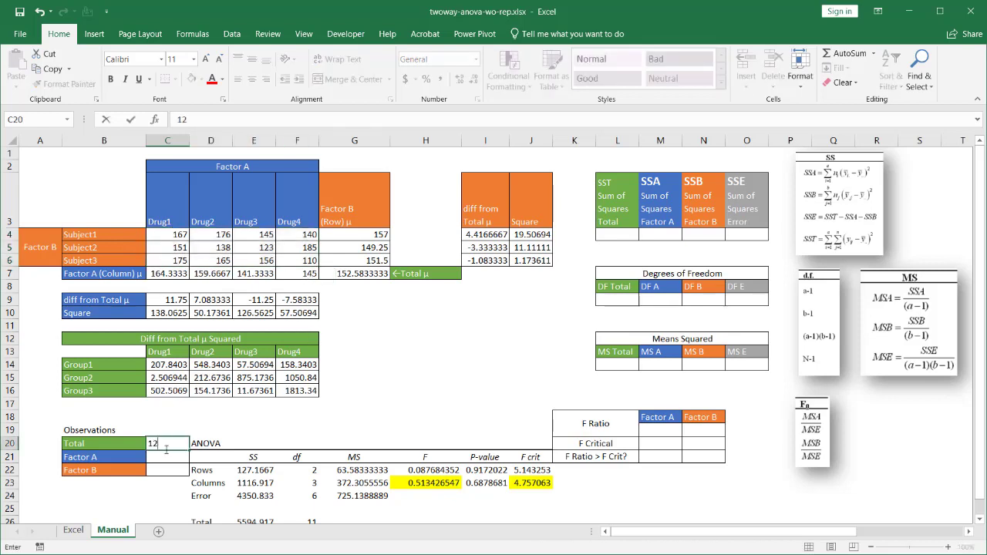
pyautogui.press('Return')
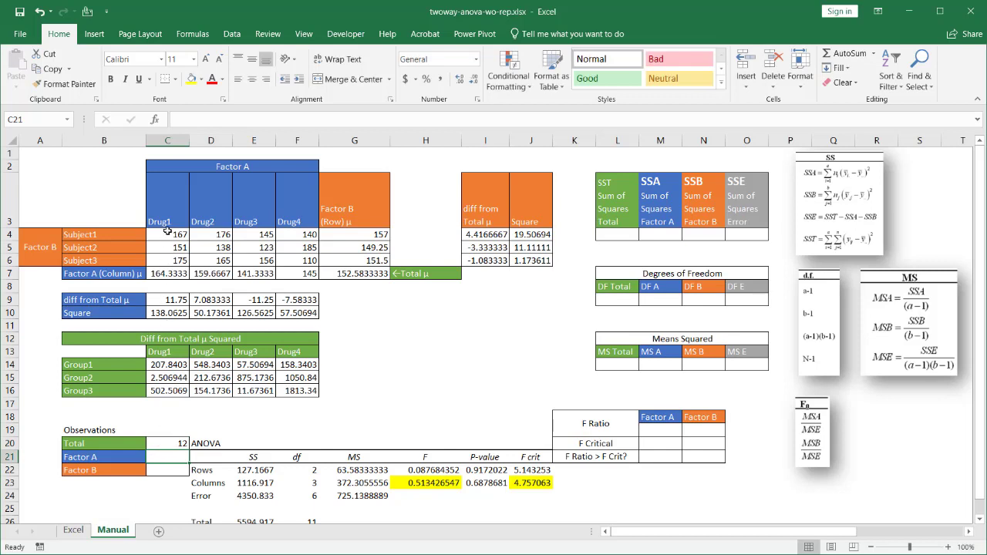
# - Enter the observation counts for the factors: 4 for Factor A in C21 and 3 for Factor B in C22
pyautogui.moveTo(167, 222); pyautogui.dragTo(284, 202)
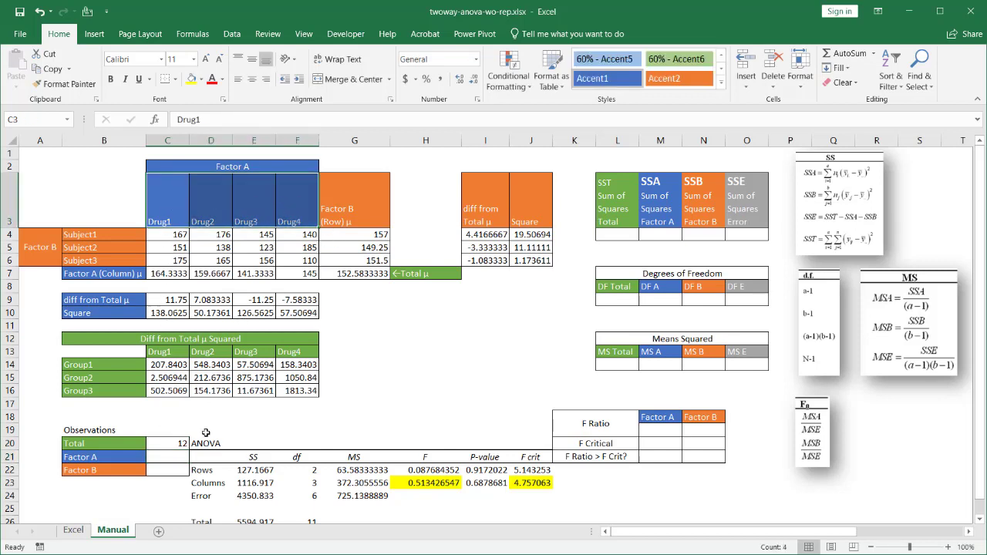
pyautogui.click(177, 455)
pyautogui.write('4')
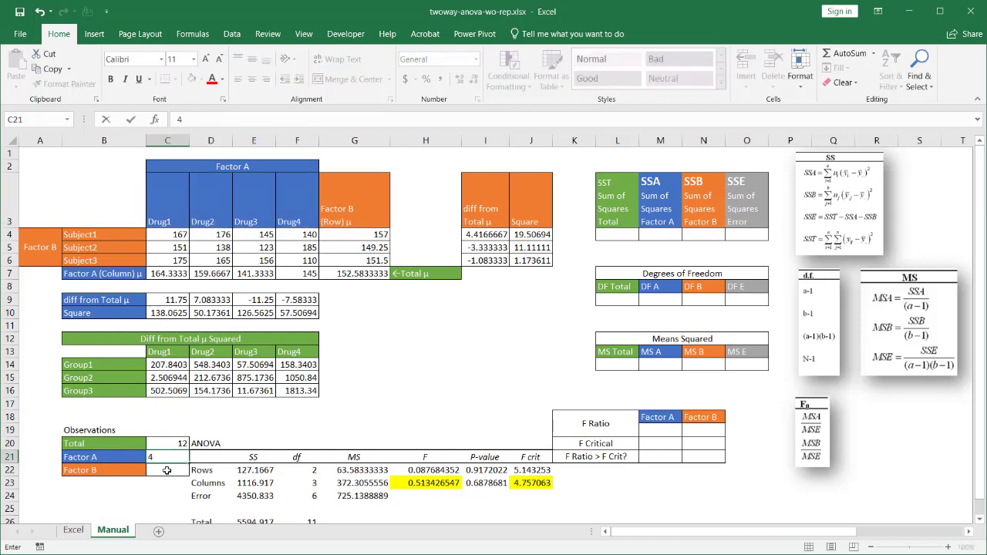
pyautogui.press('Return')
pyautogui.moveTo(104, 232); pyautogui.dragTo(104, 261)
pyautogui.click(175, 471)
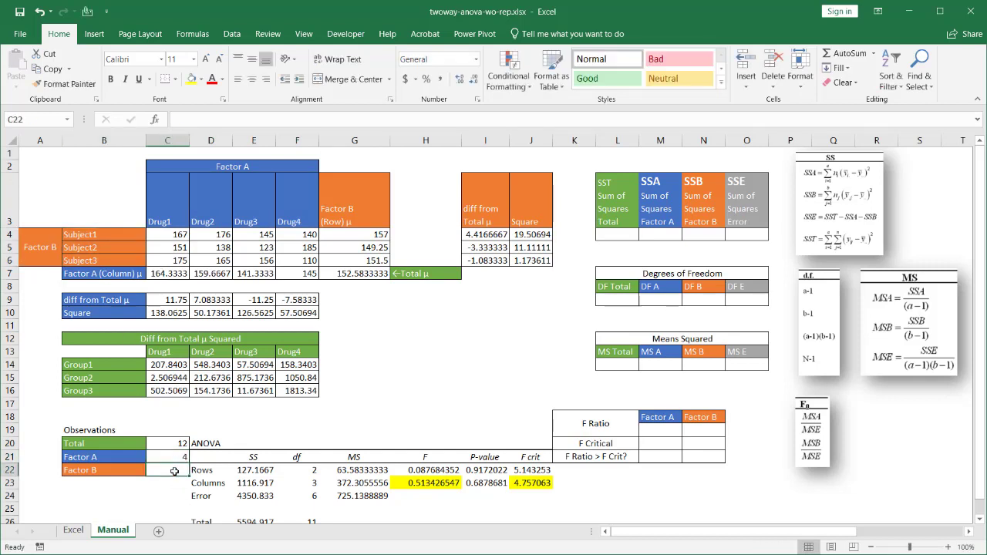
pyautogui.write('3')
pyautogui.press('Return')
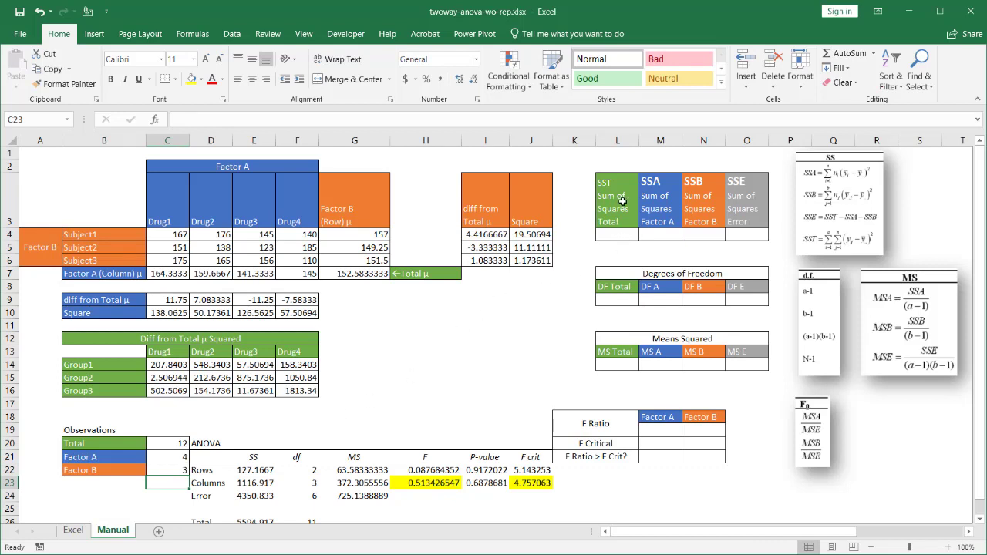
# - Calculate the total sum of squares (SST) in L4 by summing the squared differences in C14:F16
pyautogui.click(623, 235)
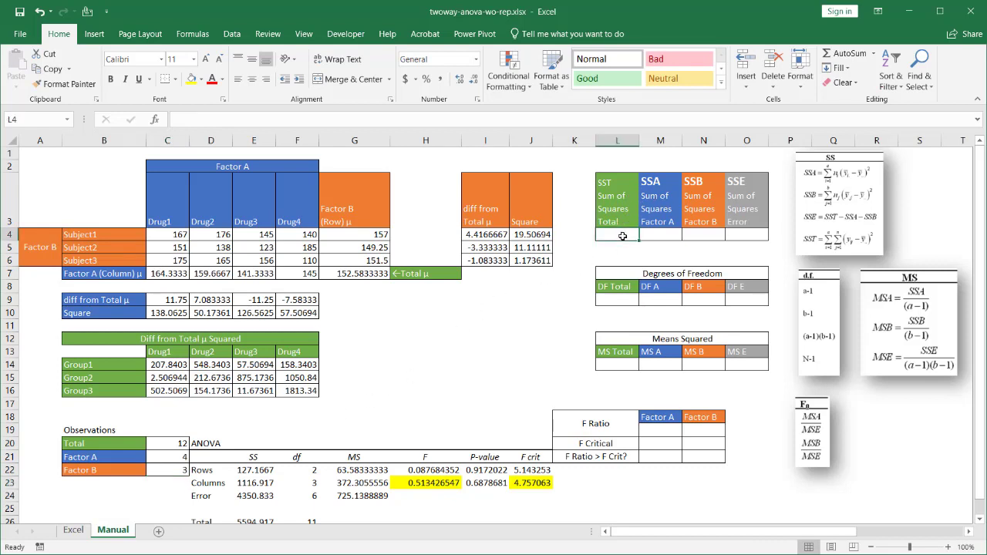
pyautogui.write('=')
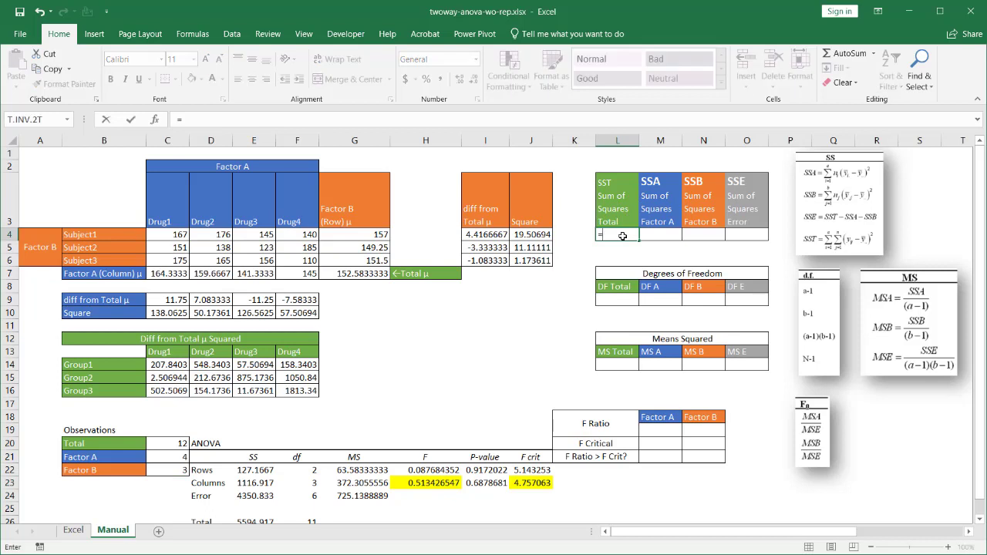
pyautogui.write('SUM(')
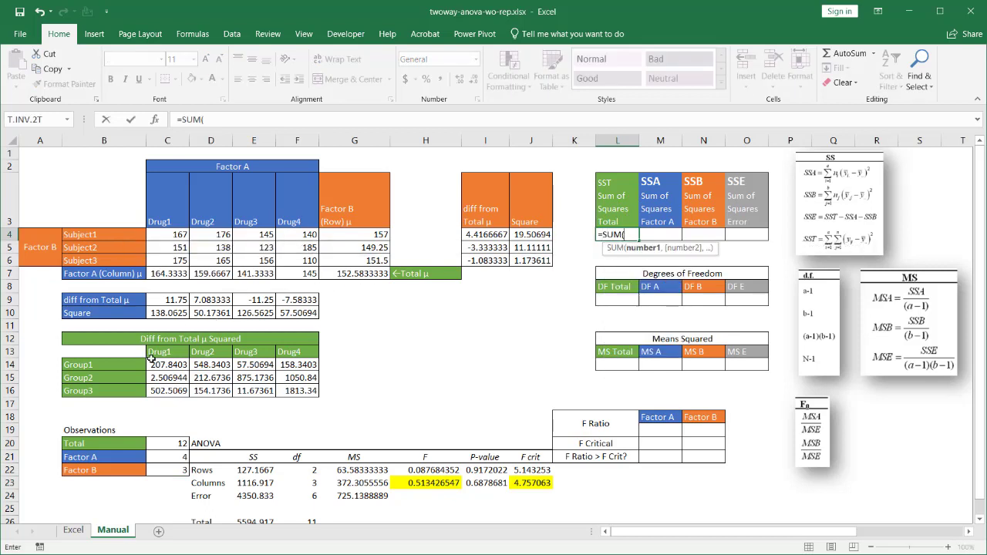
pyautogui.moveTo(164, 371); pyautogui.dragTo(288, 388)
pyautogui.press('Return')
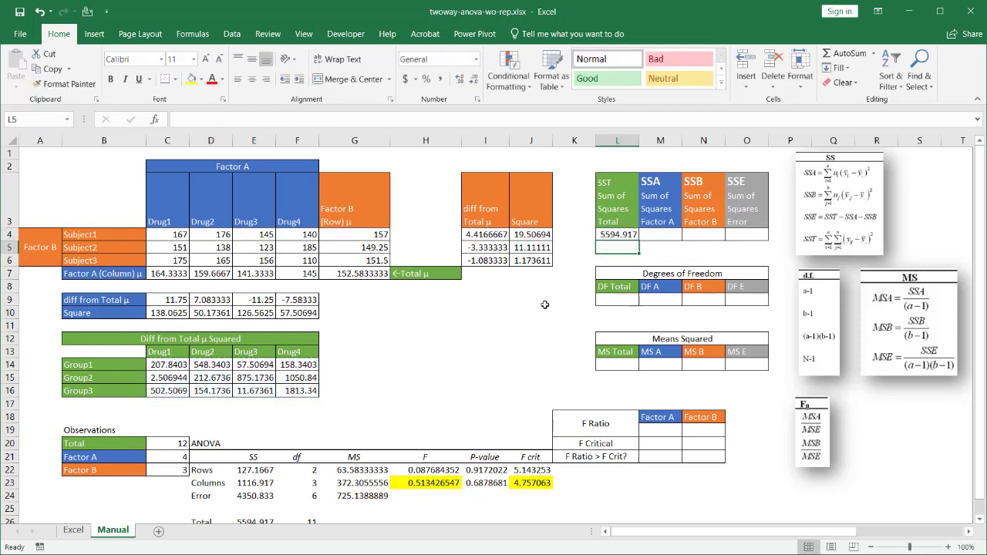
# - Calculate the Factor A sum of squares (SSA) in M4 with =SUM(C10:F10)*C22
pyautogui.click(662, 233)
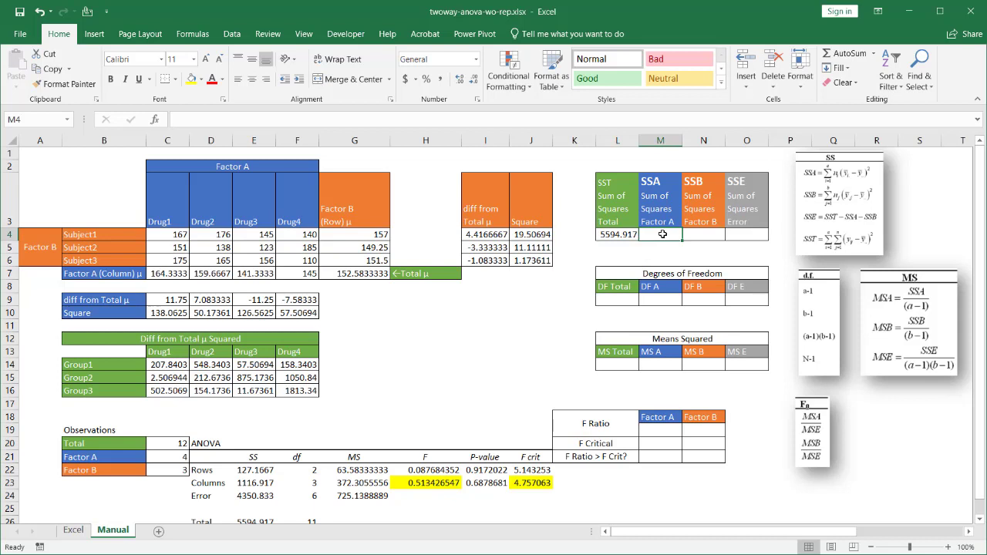
pyautogui.write('=')
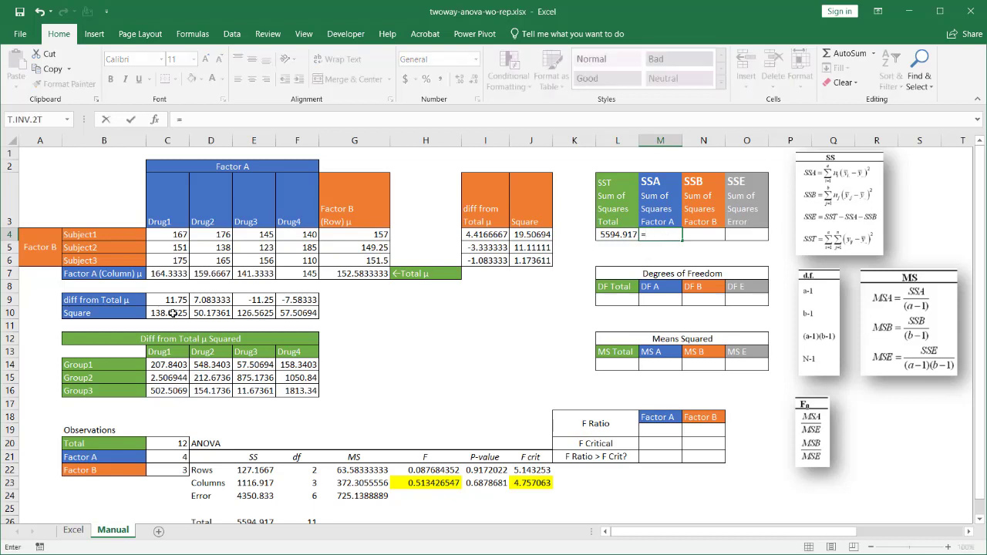
pyautogui.write('sum')
pyautogui.press('Tab')
pyautogui.moveTo(165, 312); pyautogui.dragTo(266, 312)
pyautogui.click(271, 313)
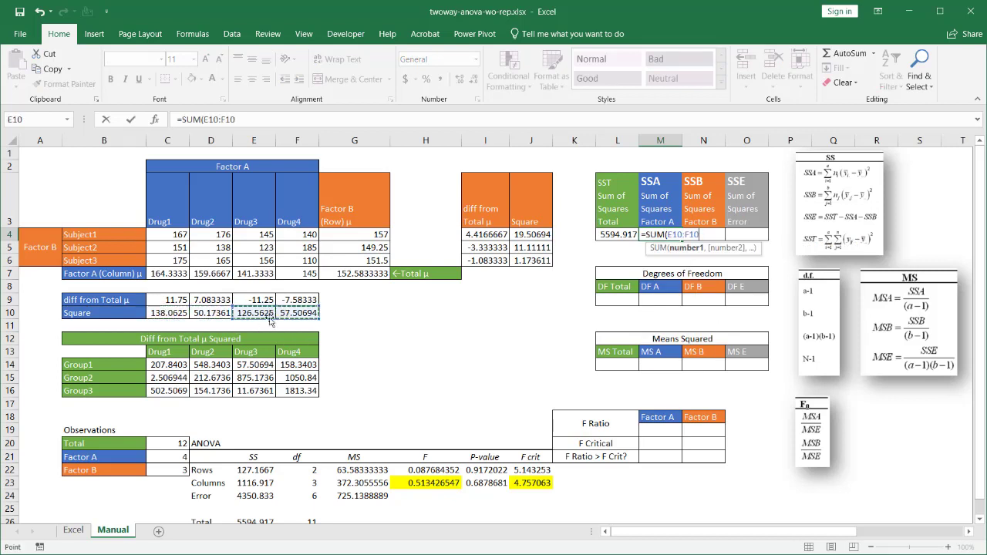
pyautogui.write(':')
pyautogui.press('BackSpace')
pyautogui.press('BackSpace')
pyautogui.press('BackSpace')
pyautogui.press('BackSpace')
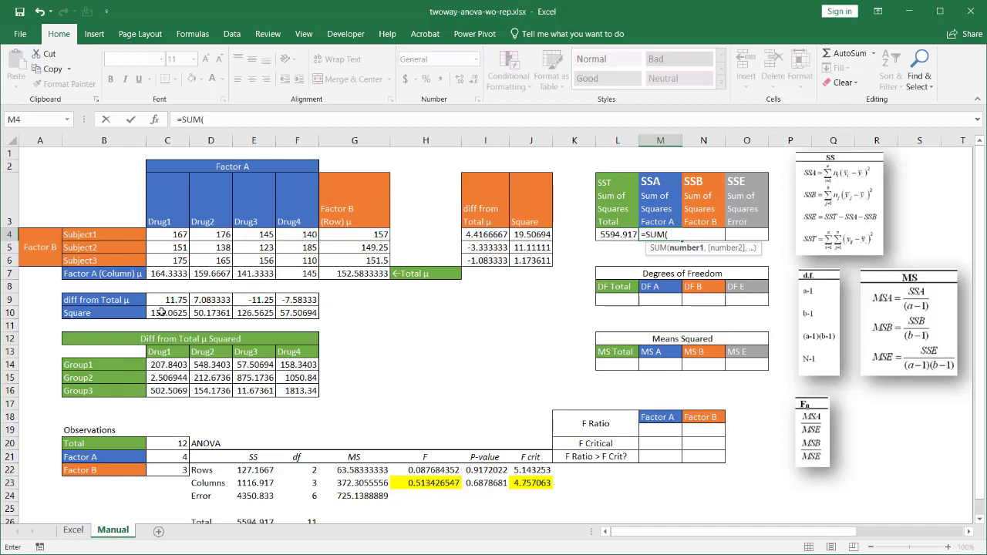
pyautogui.moveTo(160, 312); pyautogui.dragTo(297, 313)
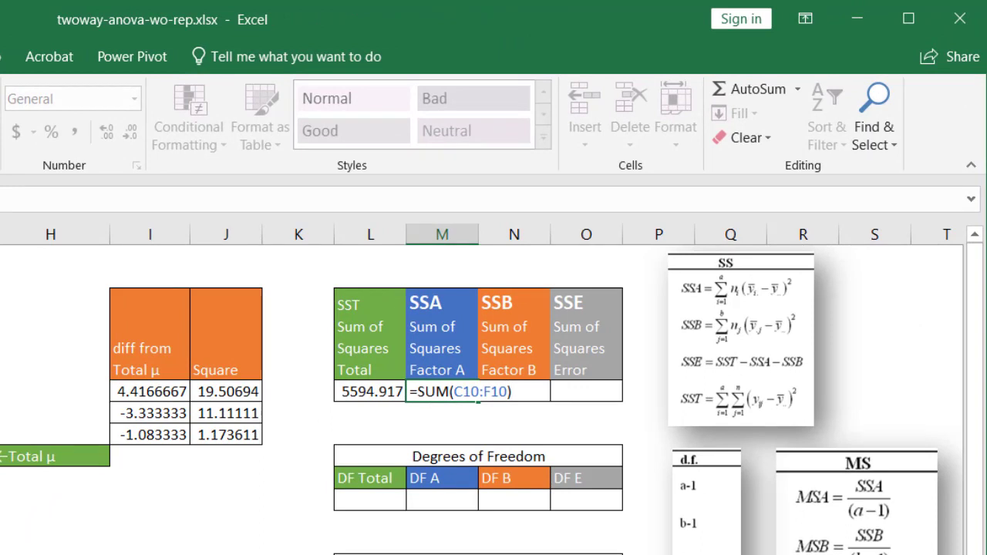
pyautogui.write('*')
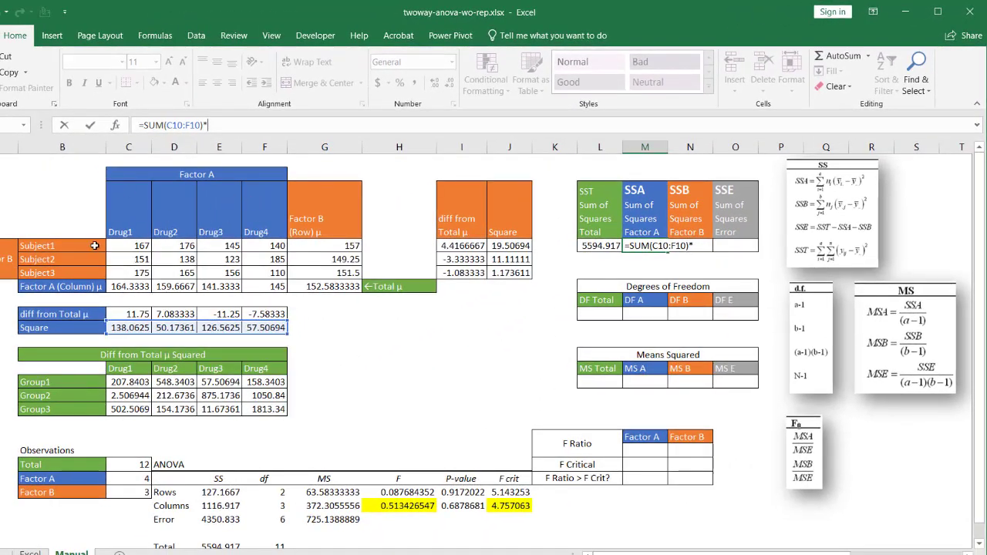
pyautogui.click(130, 495)
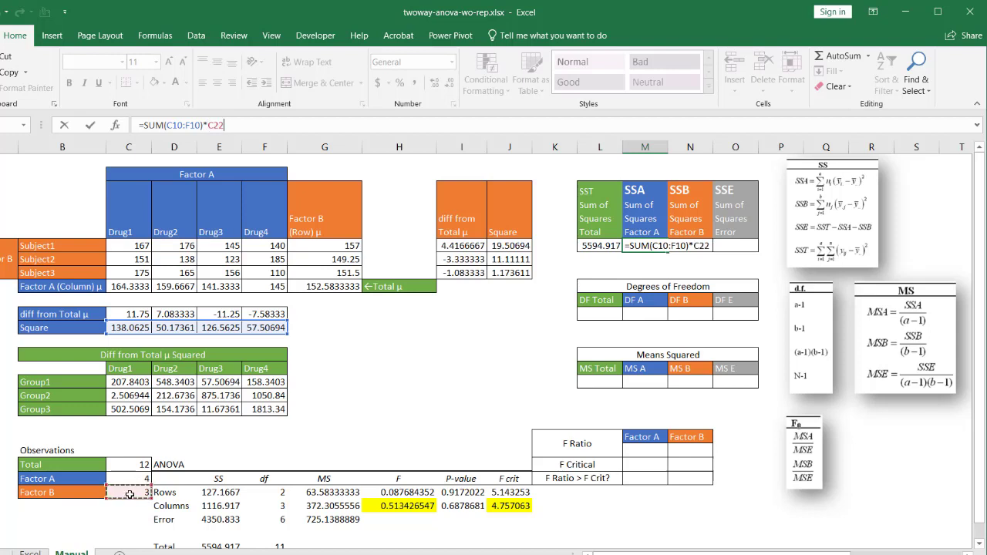
pyautogui.press('Return')
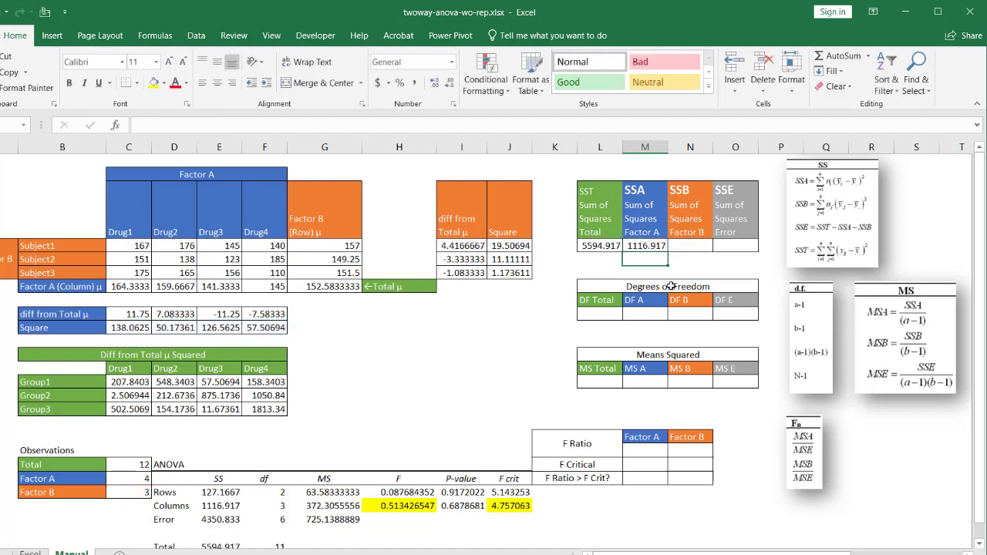
# - Calculate the Factor B sum of squares (SSB) in N4 with =SUM(J4:J6)*C21
pyautogui.click(684, 245)
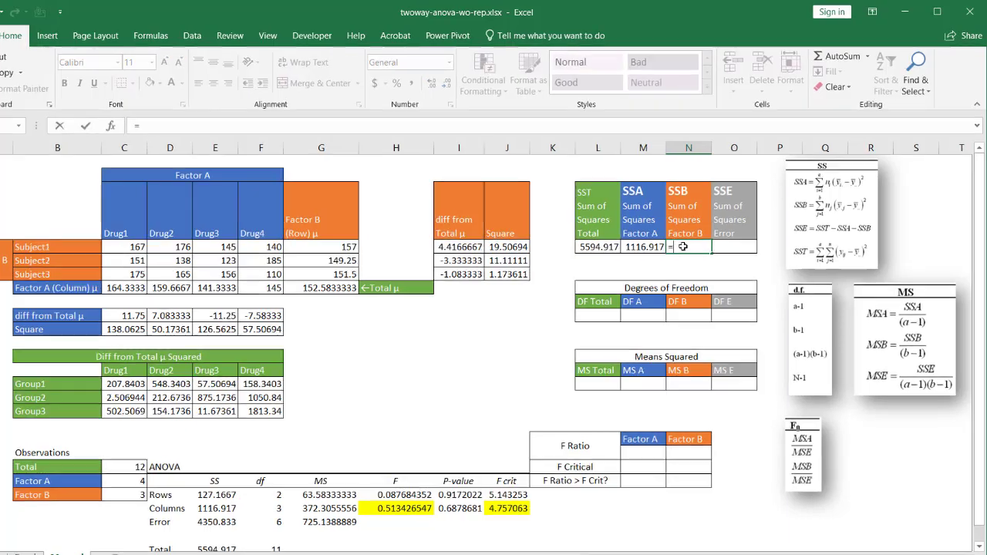
pyautogui.write('=sum')
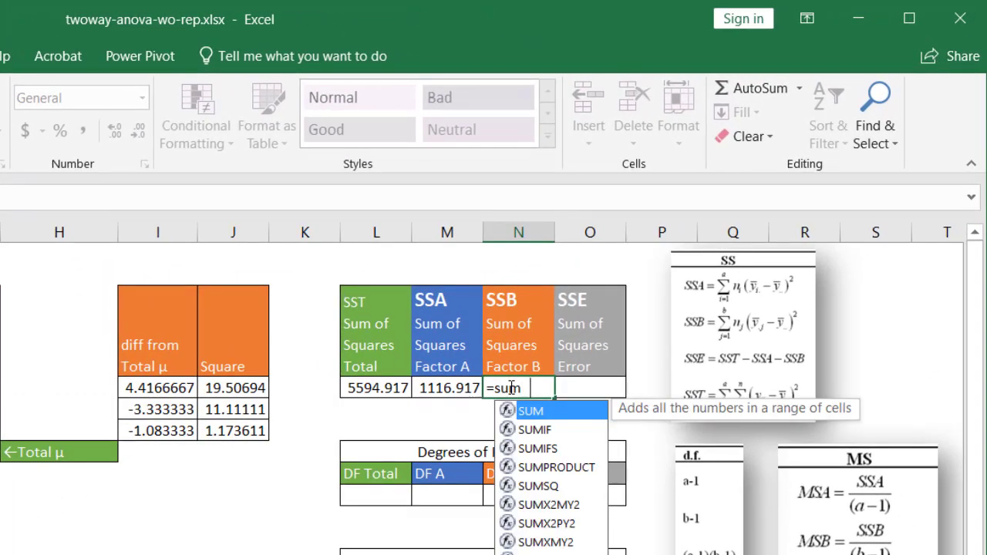
pyautogui.press('Tab')
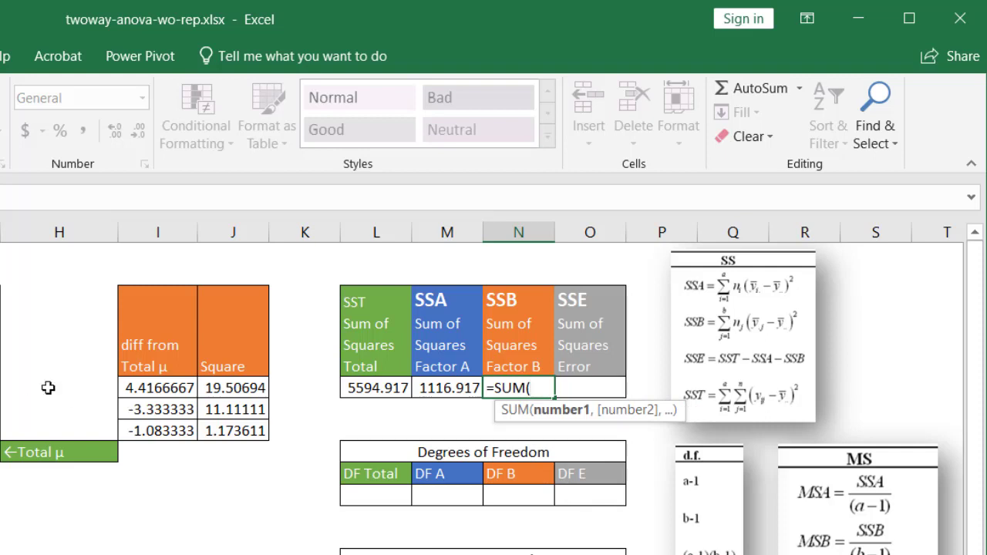
pyautogui.moveTo(219, 387); pyautogui.dragTo(225, 429)
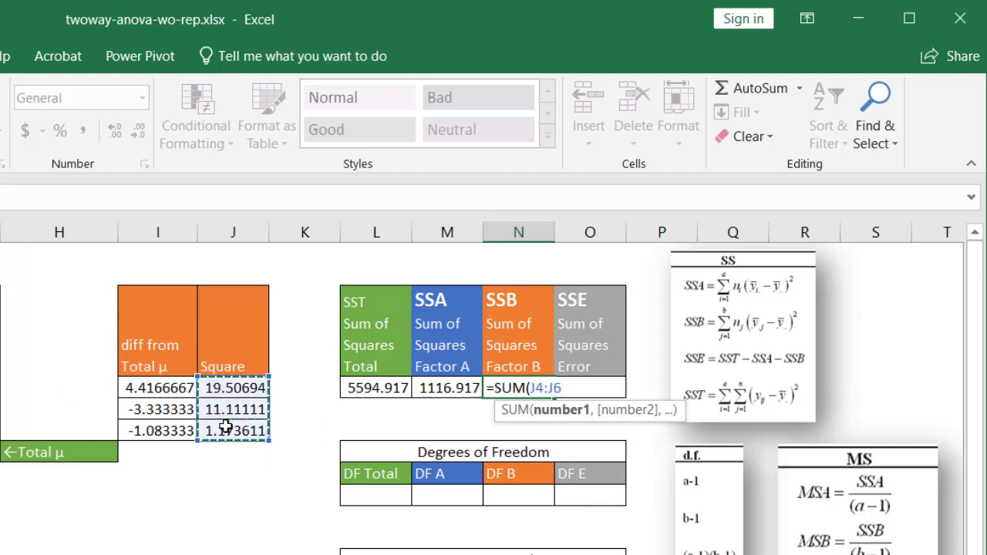
pyautogui.write(')*')
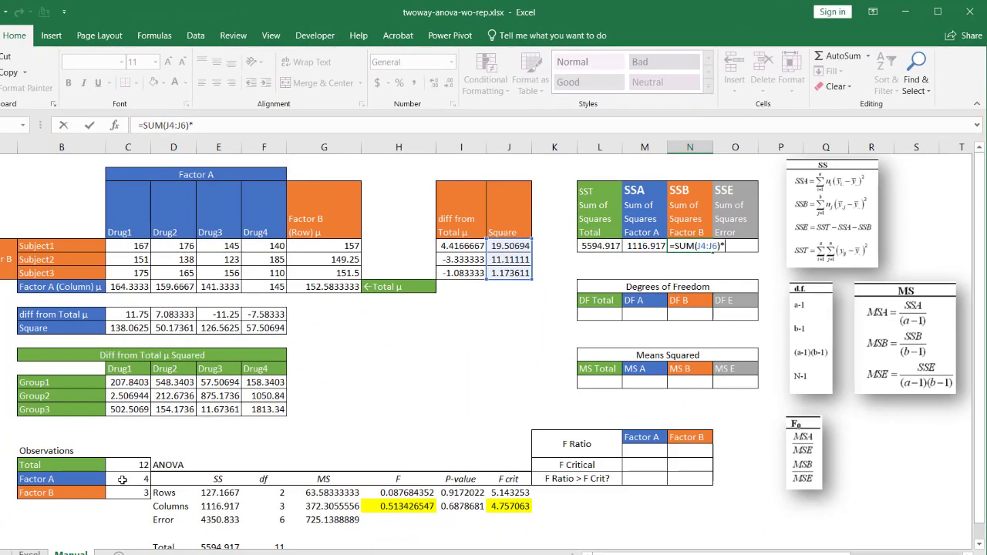
pyautogui.click(121, 480)
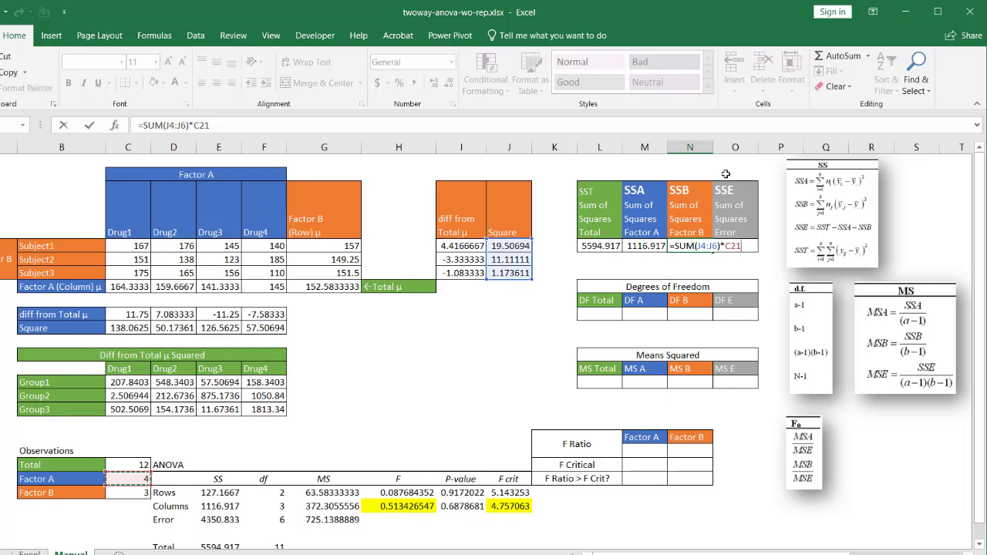
pyautogui.press('Return')
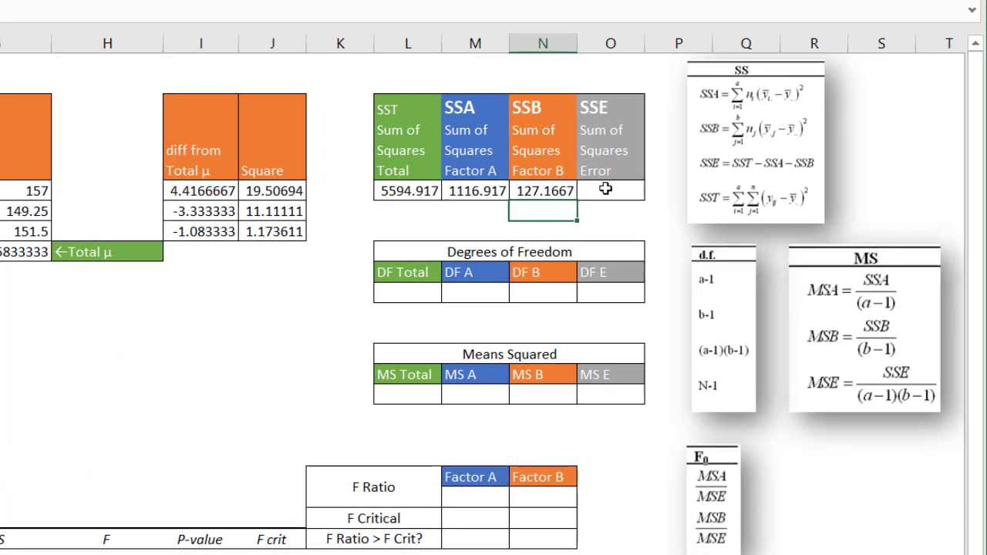
# - Calculate the error sum of squares (SSE) in O4 with =L4-M4-N4
pyautogui.click(732, 245)
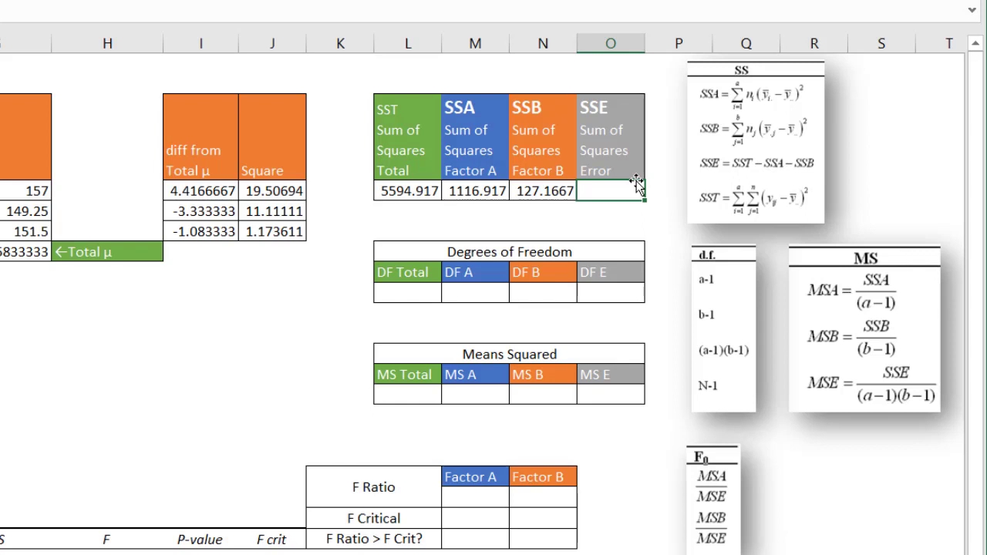
pyautogui.click(395, 192)
pyautogui.write('-')
pyautogui.click(459, 191)
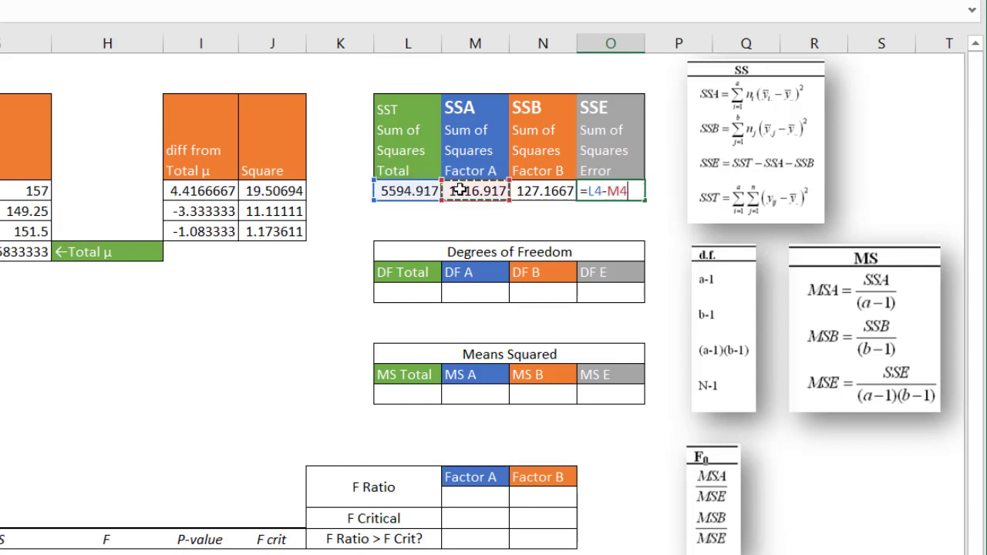
pyautogui.write('-')
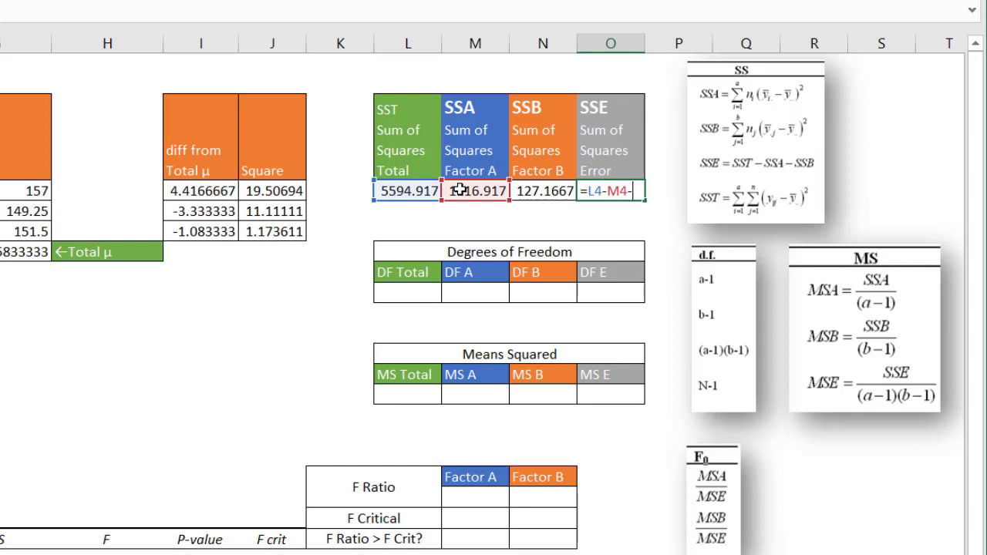
pyautogui.click(535, 192)
pyautogui.press('Return')
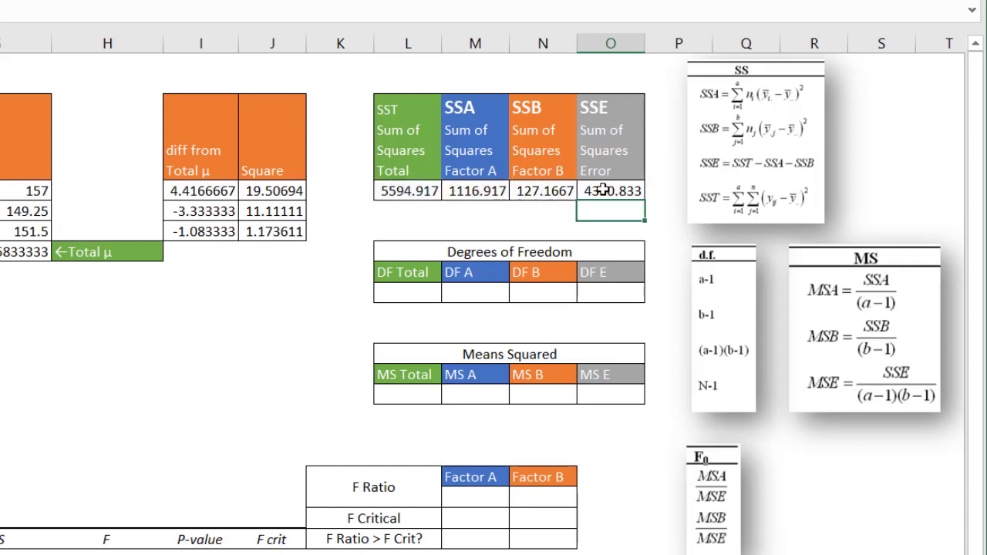
# - Calculate the total degrees of freedom in L9 with =C20-1
pyautogui.click(436, 297)
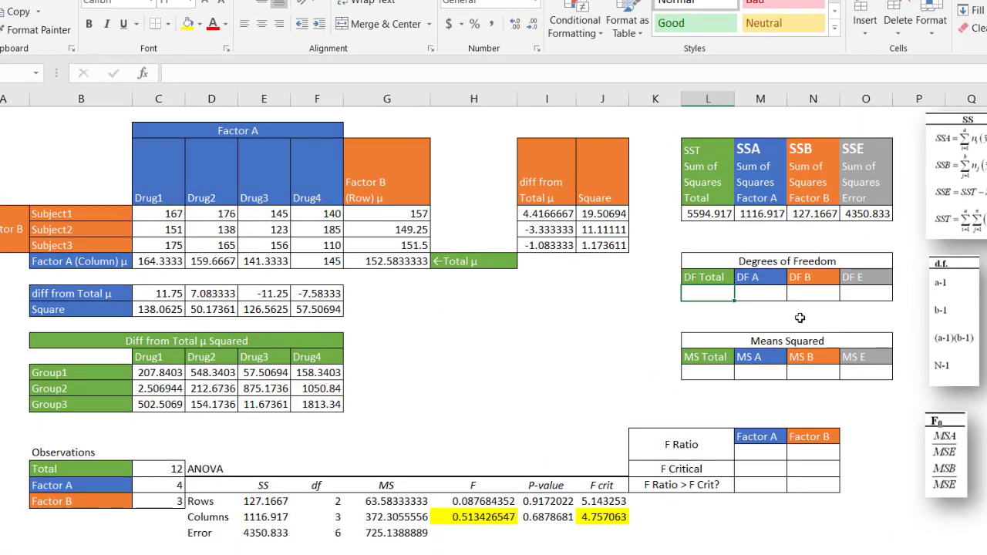
pyautogui.write('=')
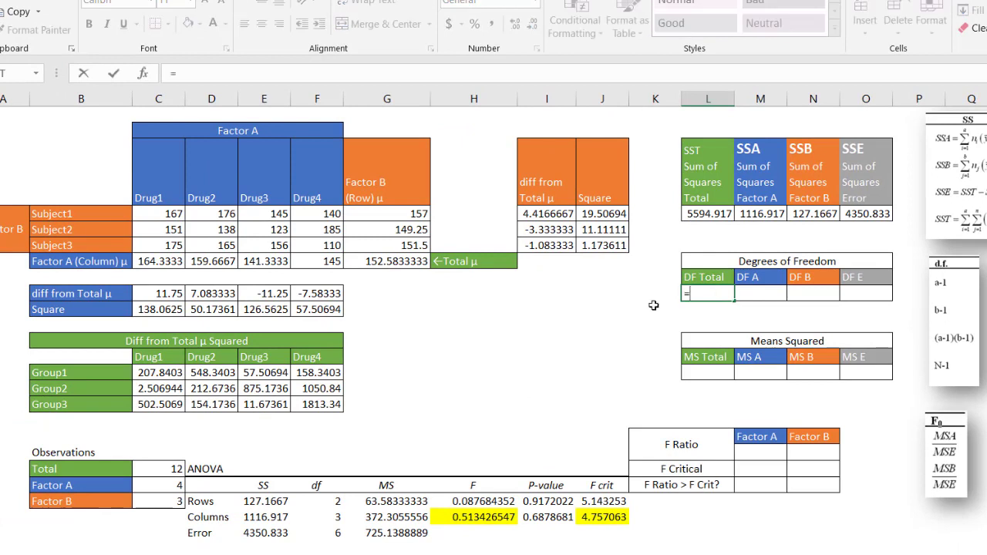
pyautogui.click(144, 469)
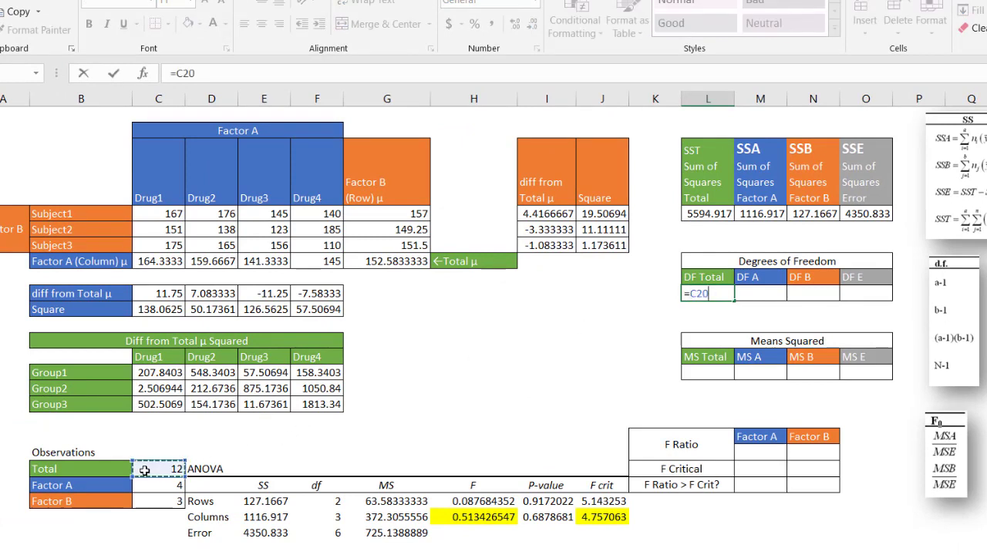
pyautogui.write('-1')
pyautogui.press('Return')
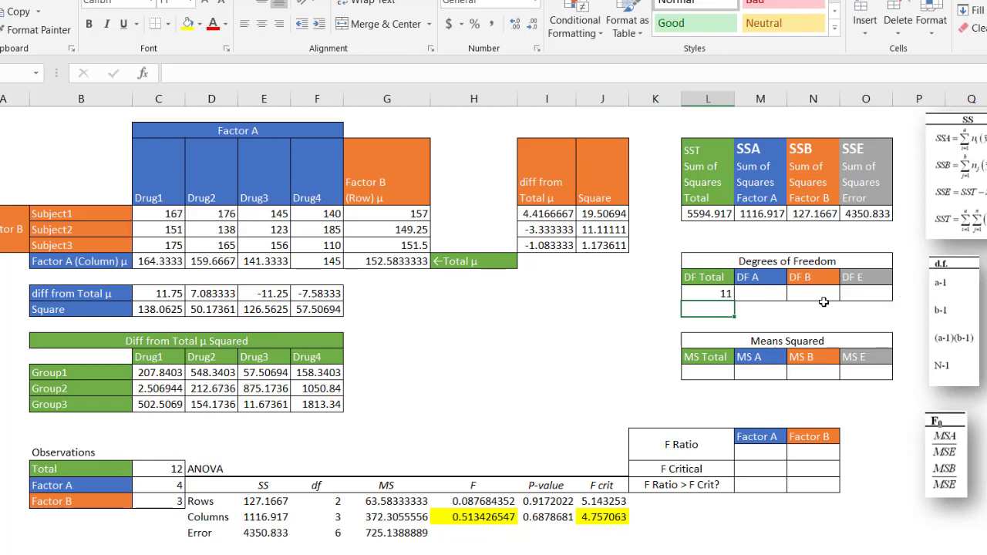
# - Calculate the Factor A degrees of freedom in M9 with =C21-1
pyautogui.click(759, 293)
pyautogui.write('=')
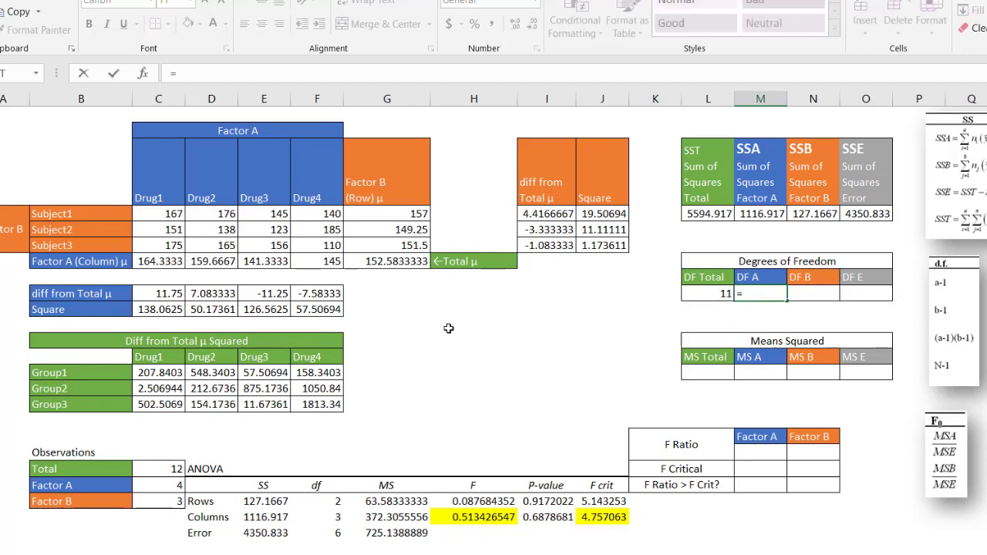
pyautogui.click(155, 490)
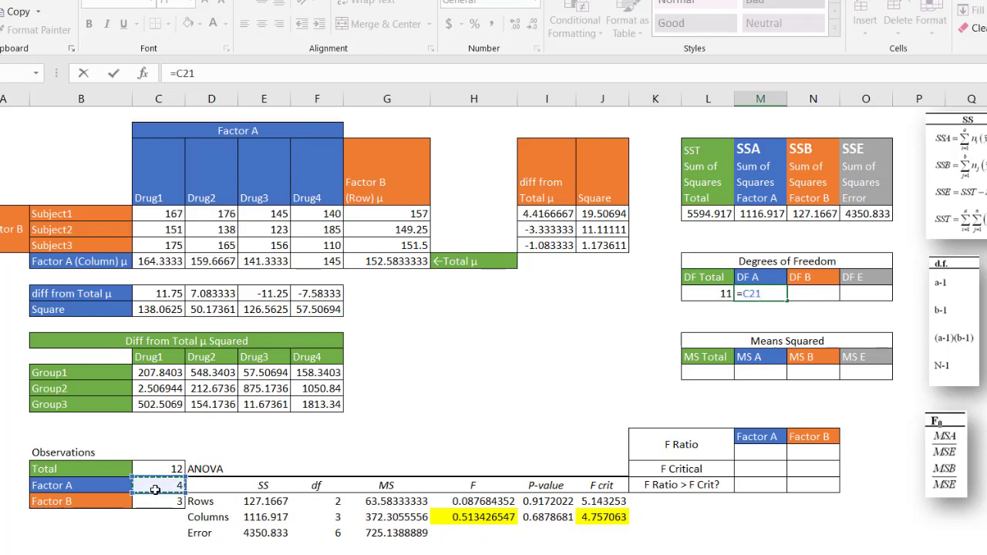
pyautogui.write('-1')
pyautogui.press('Return')
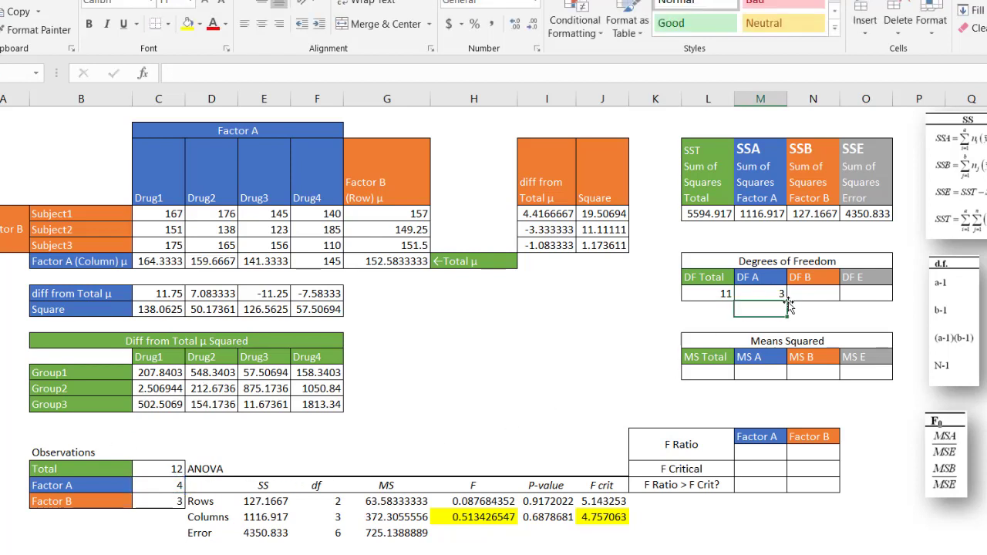
# - Calculate the Factor B degrees of freedom in N9 with =C22-1
pyautogui.click(815, 290)
pyautogui.write('=')
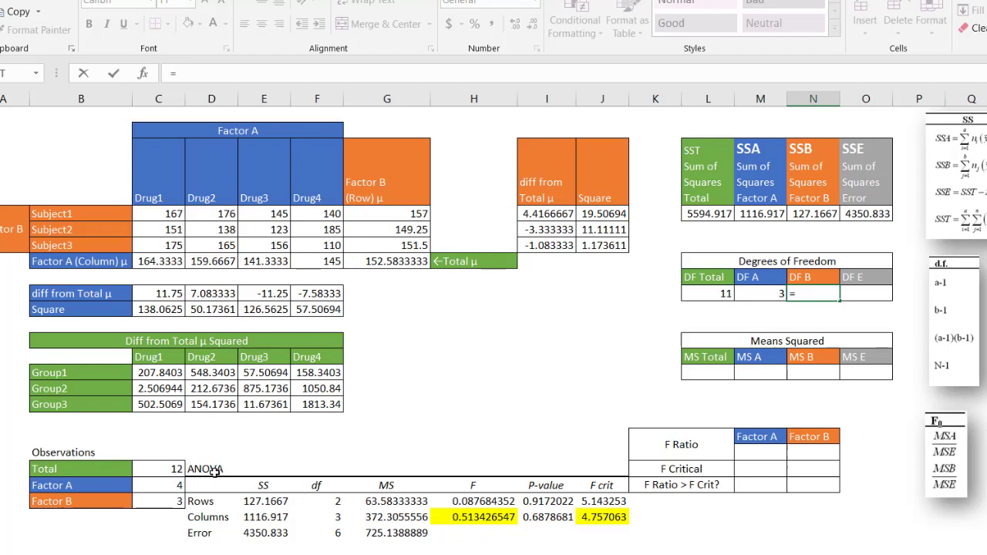
pyautogui.click(166, 501)
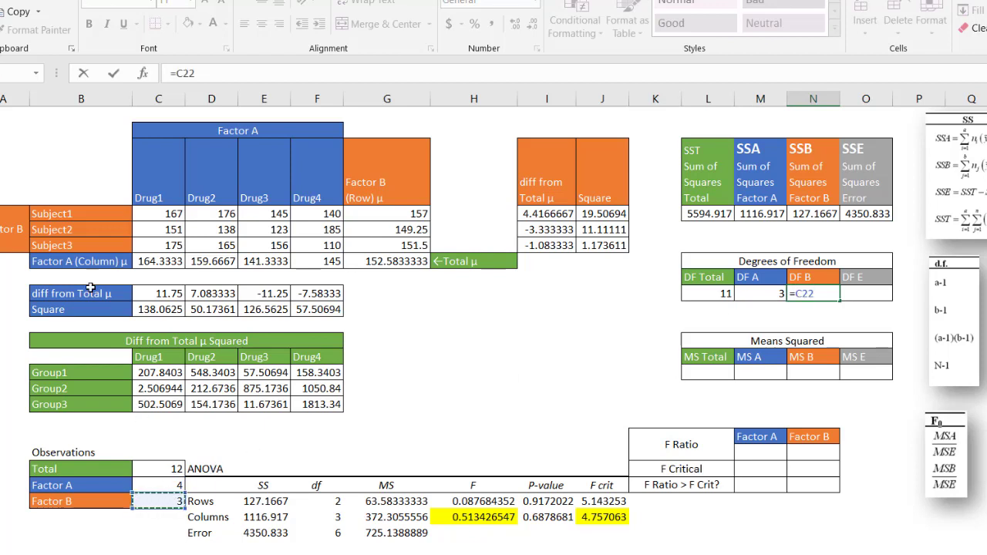
pyautogui.write('-1')
pyautogui.press('Return')
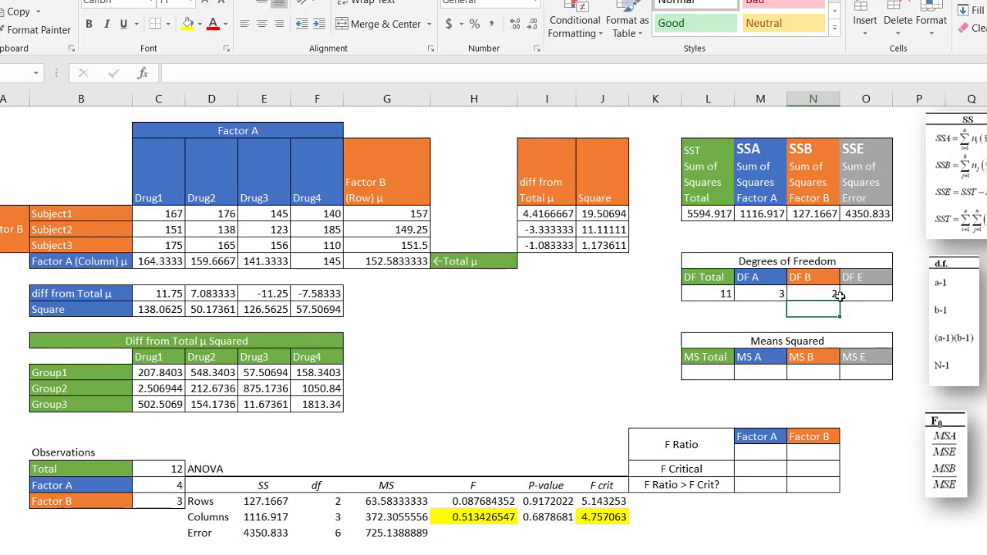
# - Calculate the error degrees of freedom in O9 with =M9*N9
pyautogui.click(860, 297)
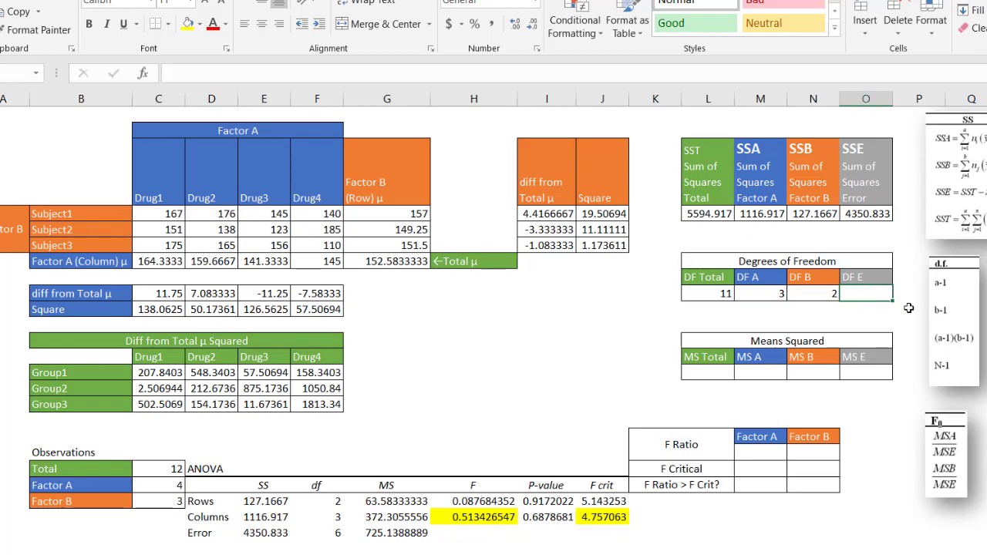
pyautogui.write('=')
pyautogui.click(763, 294)
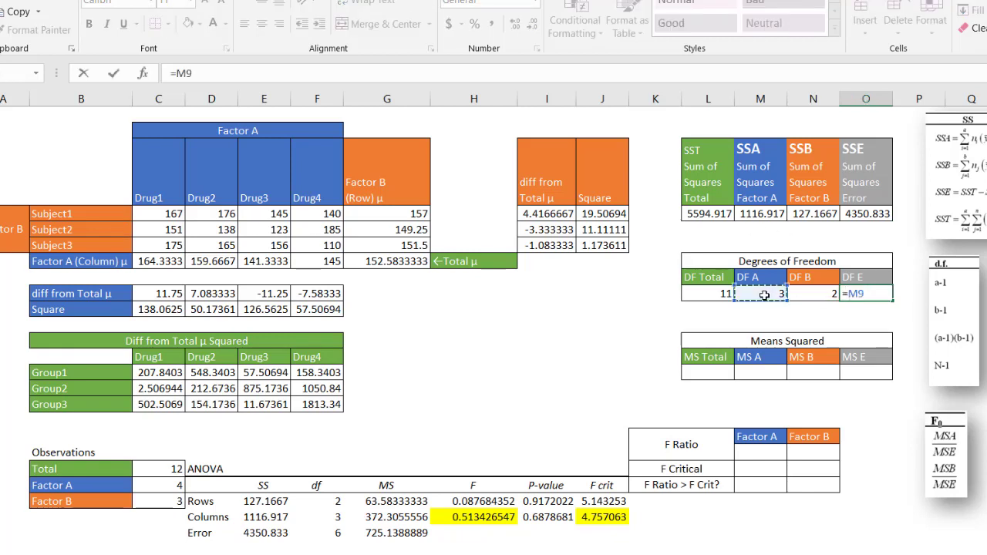
pyautogui.write('*')
pyautogui.click(823, 291)
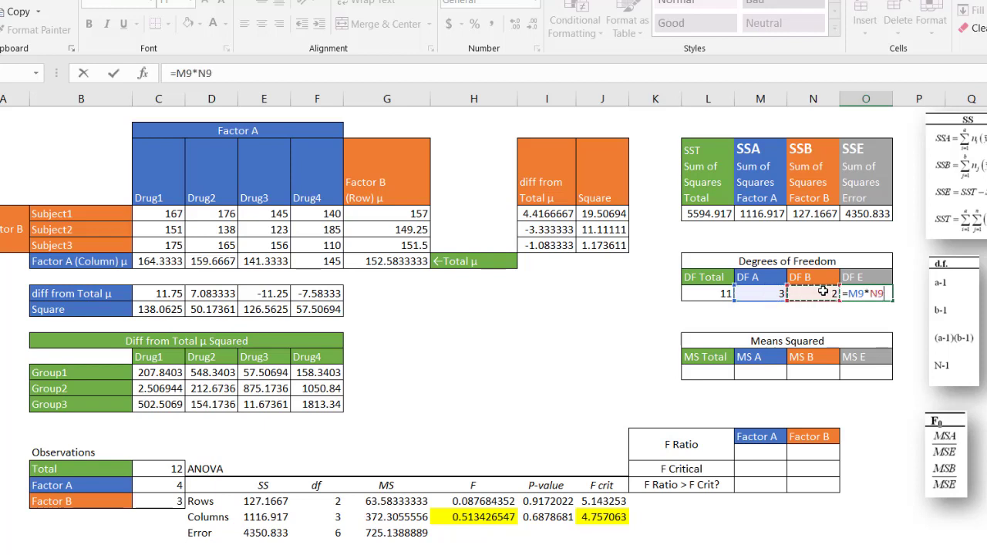
pyautogui.press('Return')
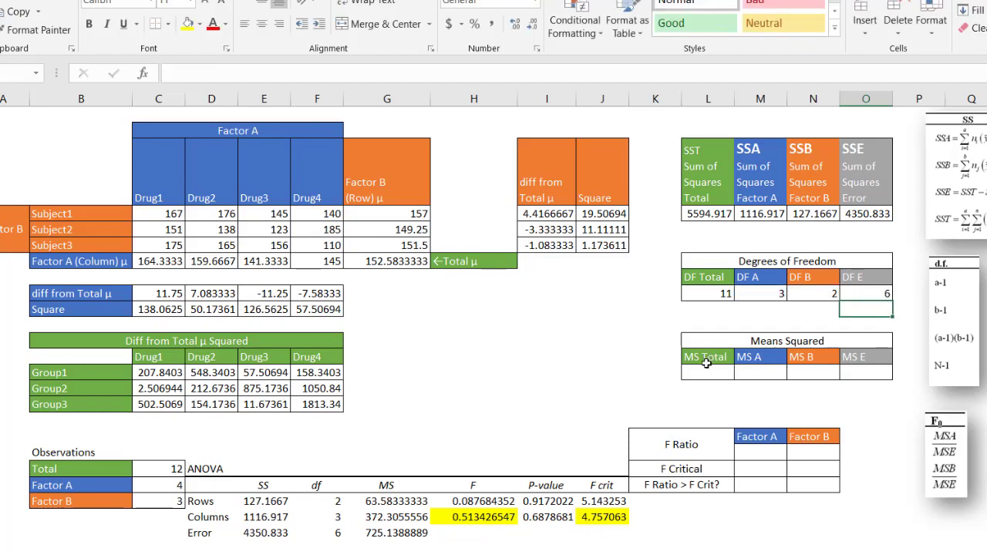
# - Calculate the Factor A mean square (MS A) in M14 with =M4/M9
pyautogui.click(703, 371)
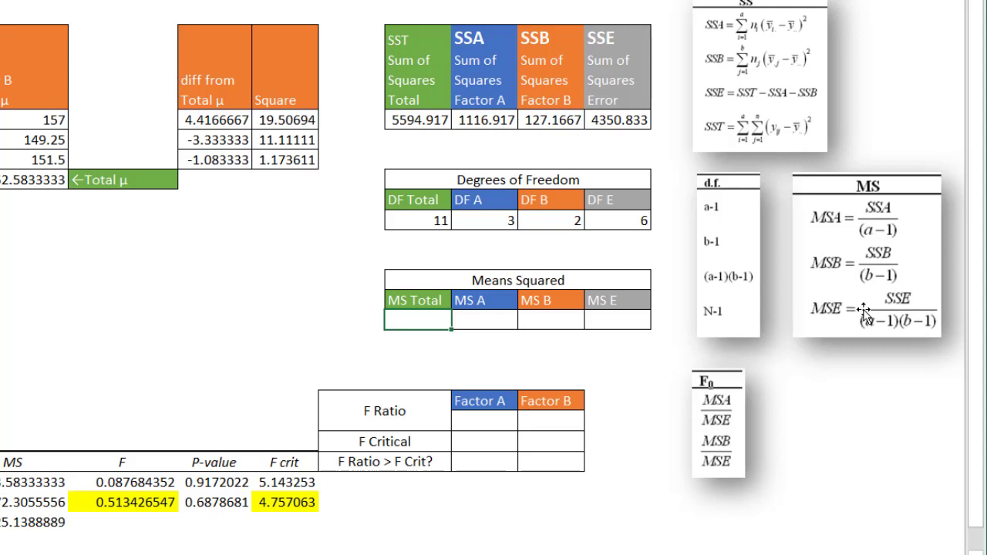
pyautogui.click(475, 319)
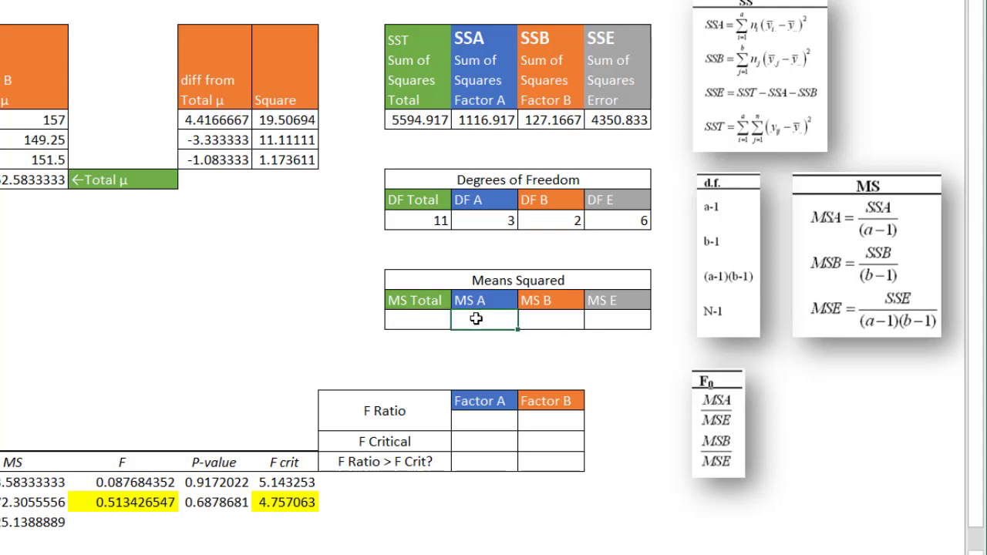
pyautogui.write('=')
pyautogui.click(481, 119)
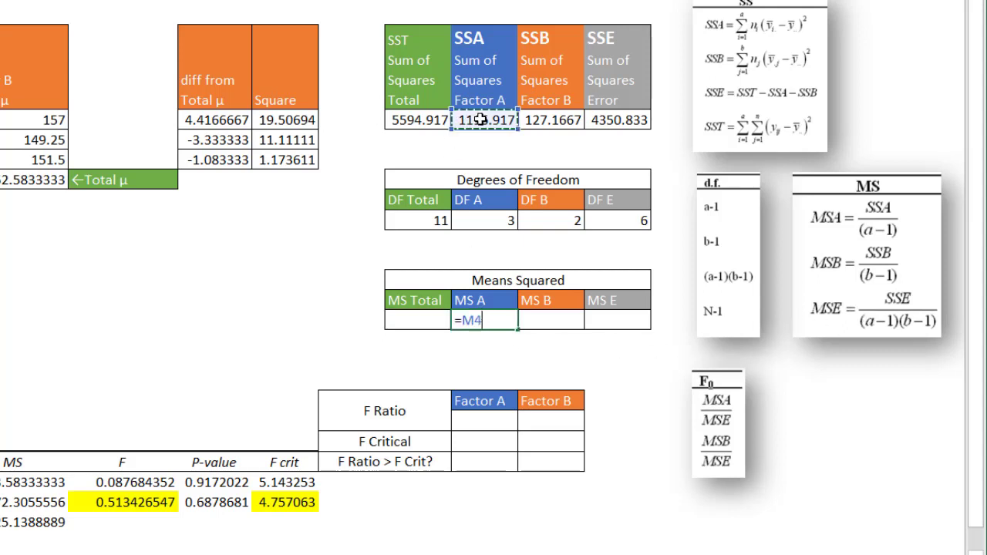
pyautogui.write('/')
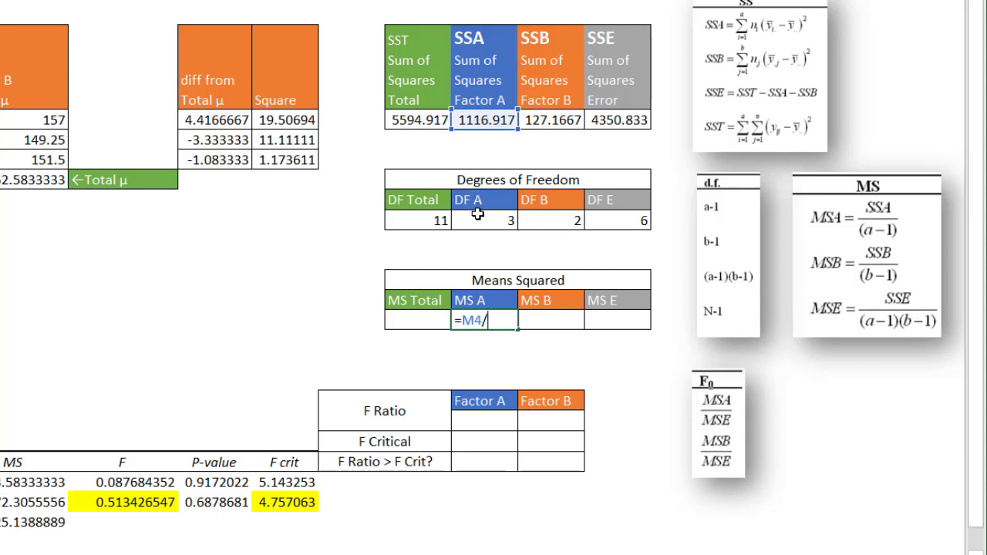
pyautogui.click(479, 221)
pyautogui.press('Return')
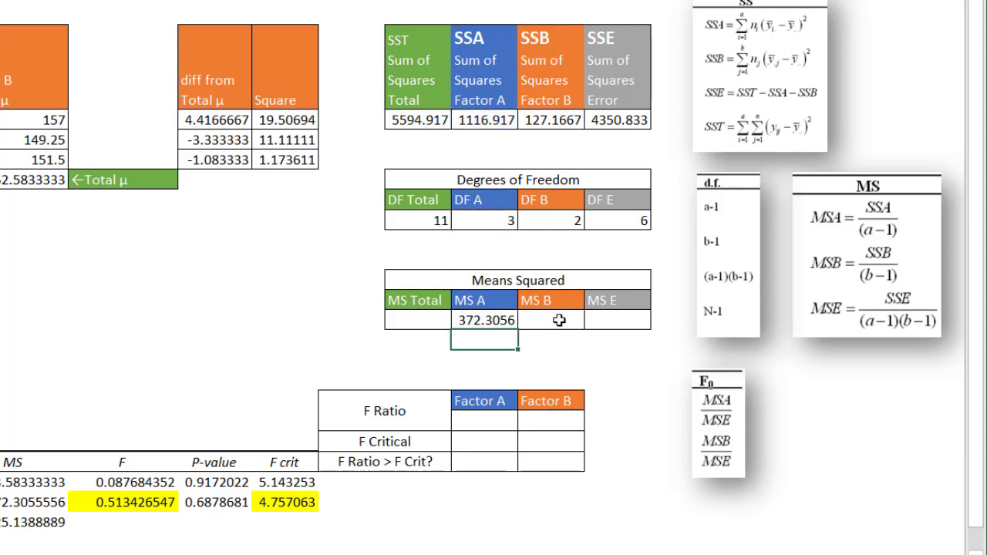
# - Calculate the Factor B mean square (MS B) in N14 with =N4/N9
pyautogui.click(559, 322)
pyautogui.write('=')
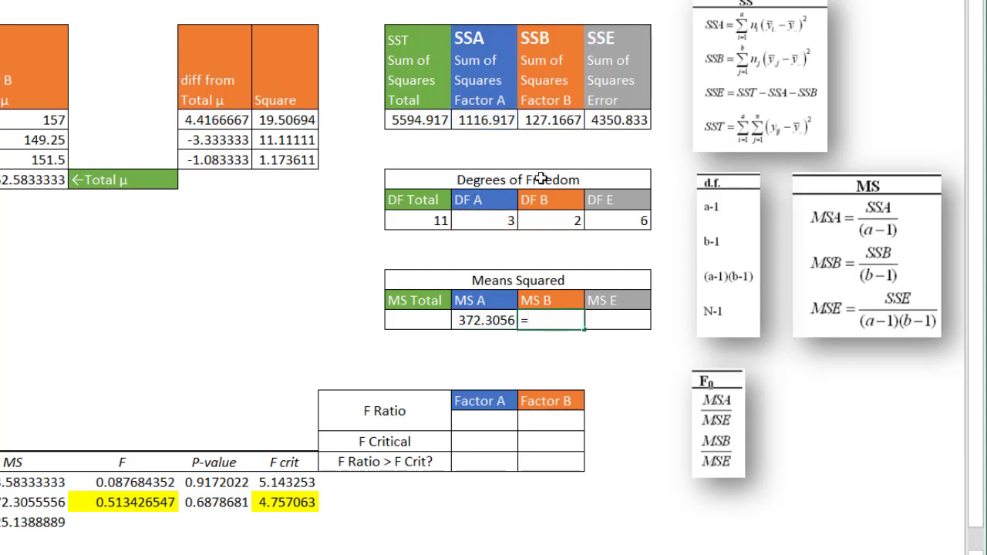
pyautogui.click(556, 118)
pyautogui.write('/')
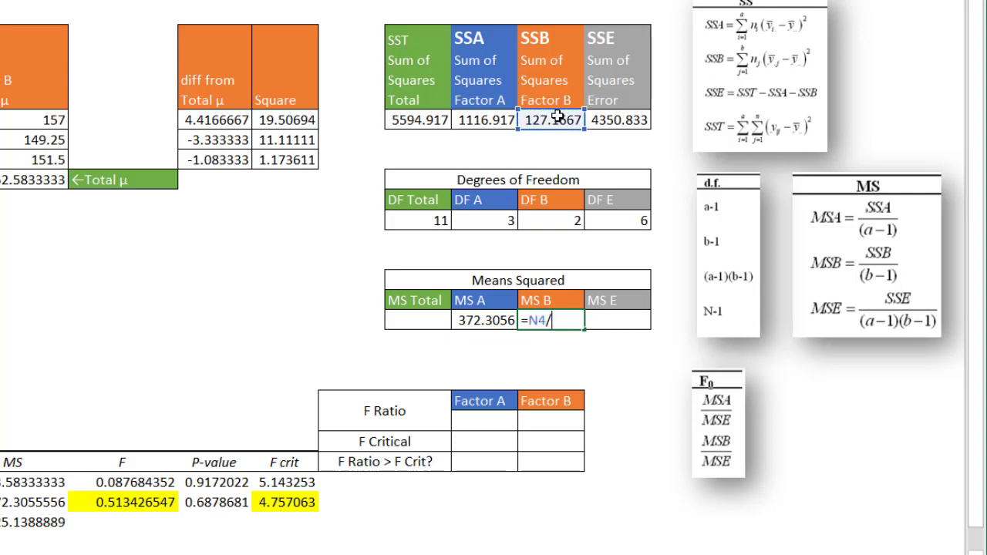
pyautogui.click(553, 222)
pyautogui.press('Return')
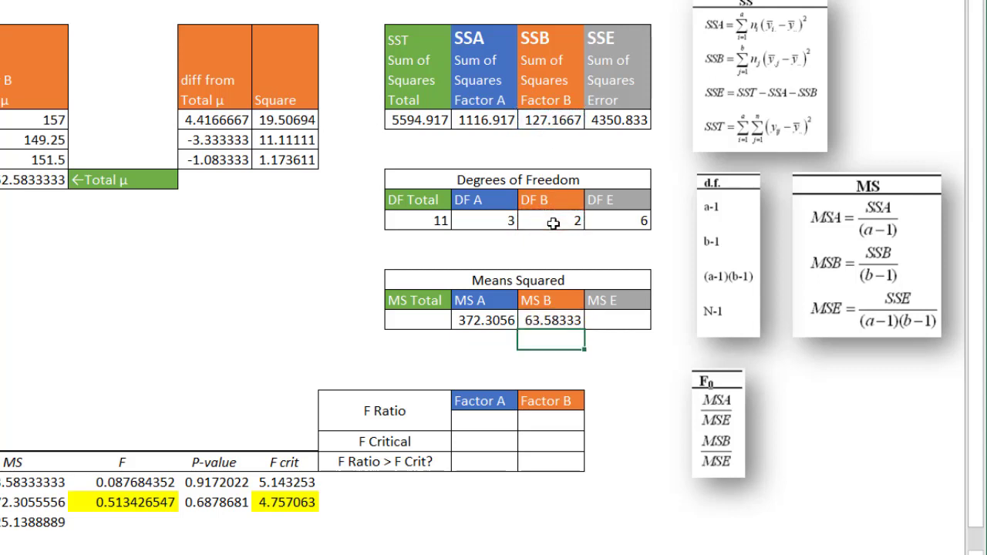
# - Calculate the error mean square (MS E) in O14 with =O4/O9
pyautogui.click(615, 322)
pyautogui.write('=')
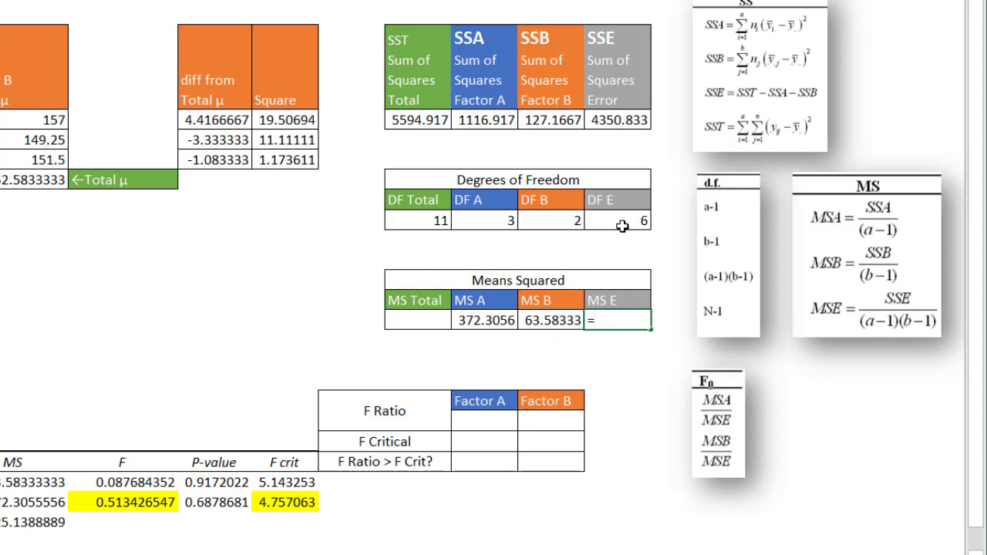
pyautogui.click(624, 120)
pyautogui.write('/')
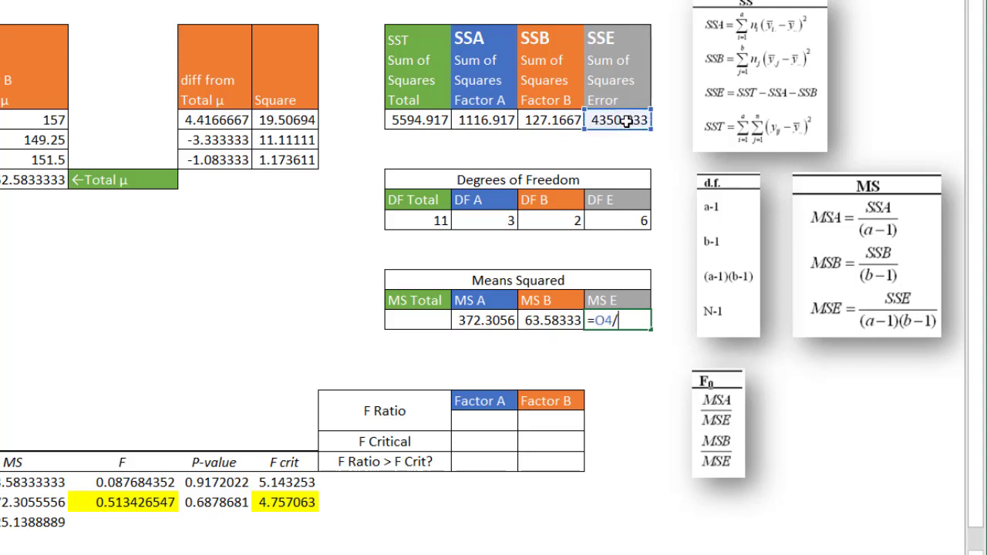
pyautogui.click(622, 222)
pyautogui.press('Return')
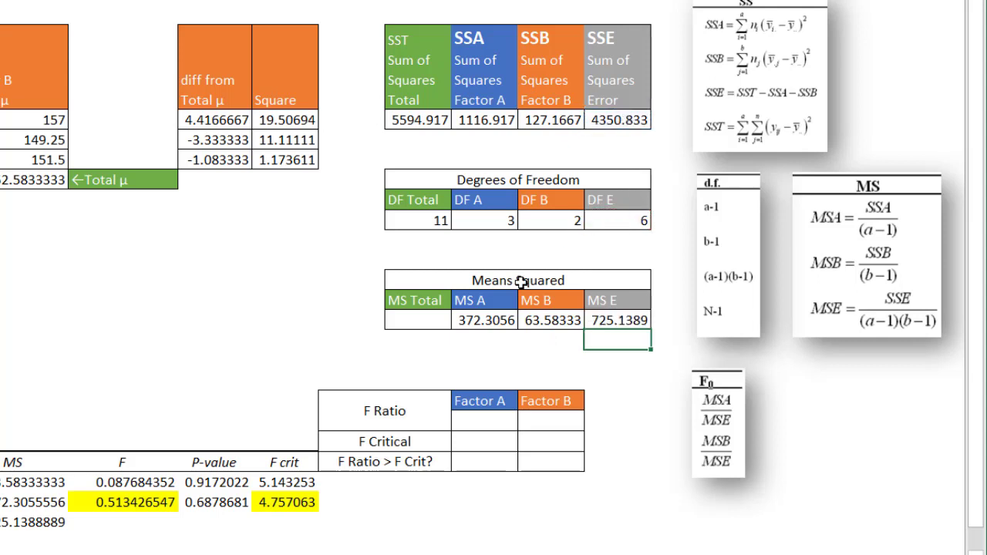
# - Calculate the total mean square (MS Total) in L14 with =L4/L9
pyautogui.click(399, 321)
pyautogui.write('=')
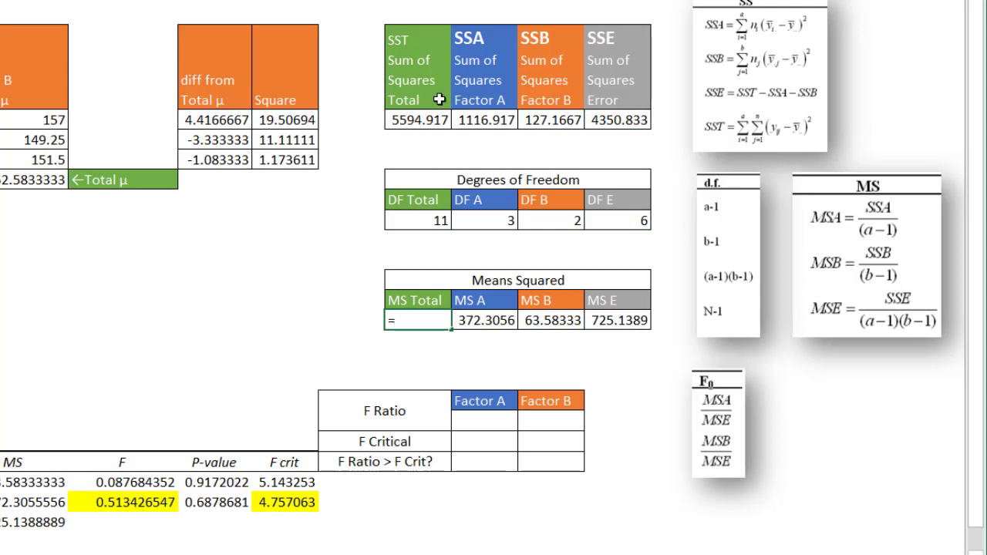
pyautogui.click(407, 117)
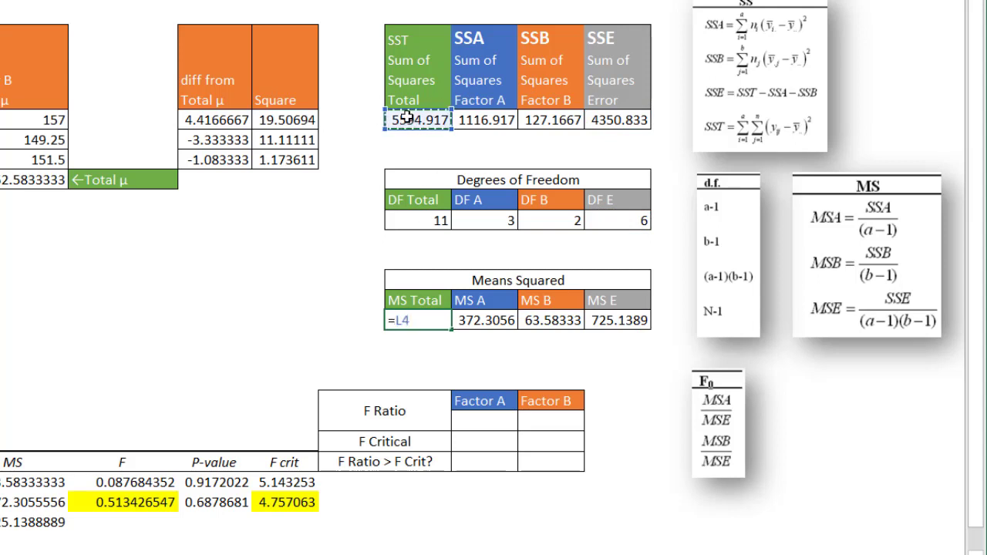
pyautogui.write('/')
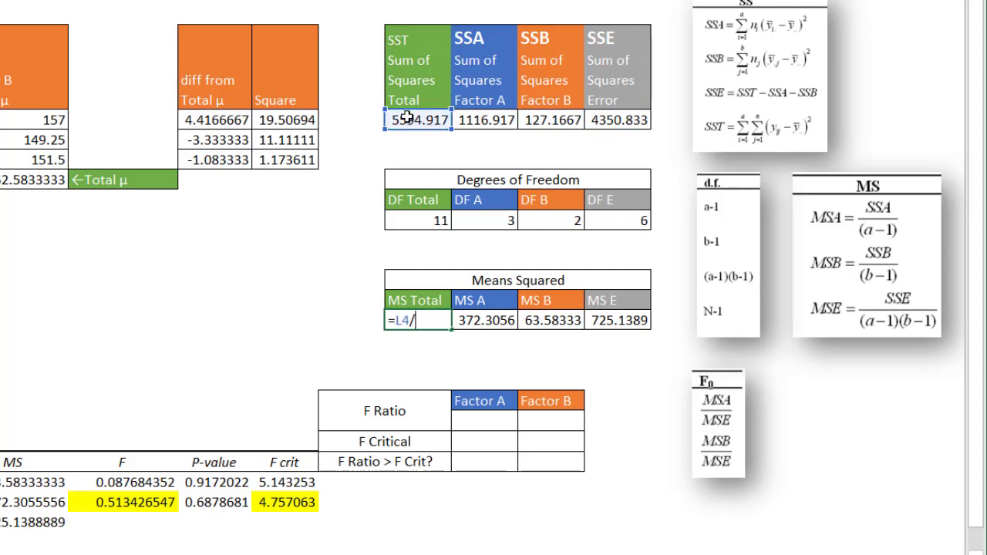
pyautogui.click(415, 221)
pyautogui.press('Return')
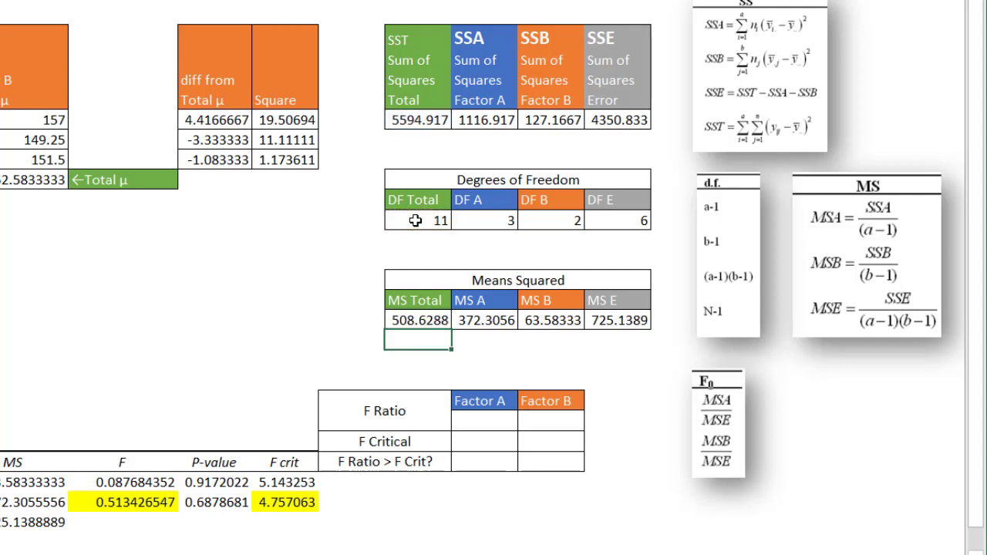
# - Compare the manual mean squares for Factor A, Factor B and error with the MS column of the ANOVA output table
pyautogui.click(494, 319)
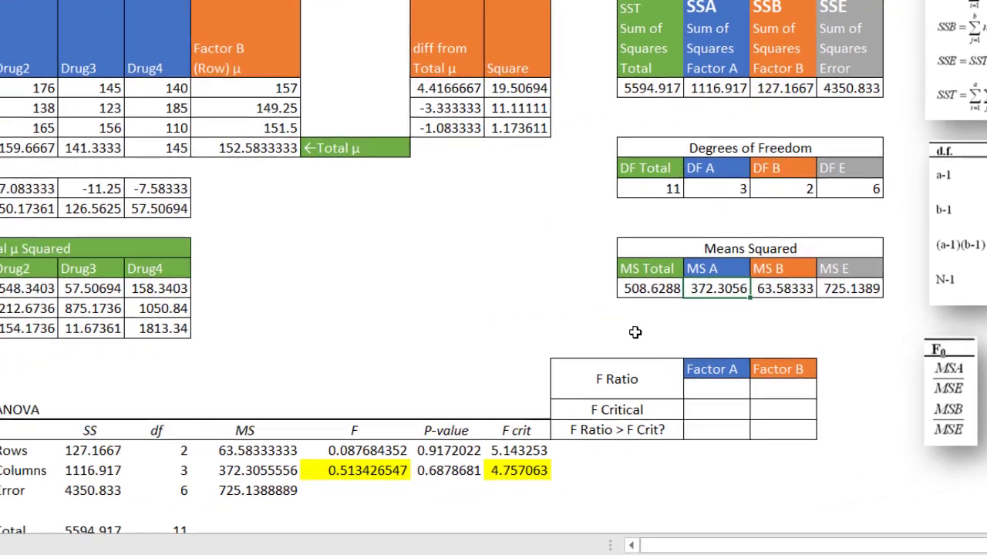
pyautogui.click(234, 472)
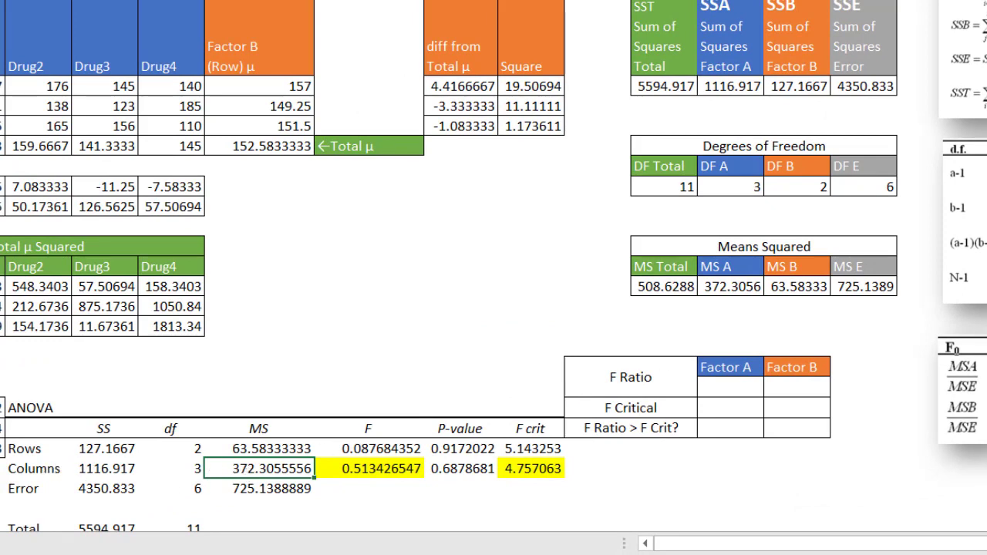
pyautogui.click(802, 287)
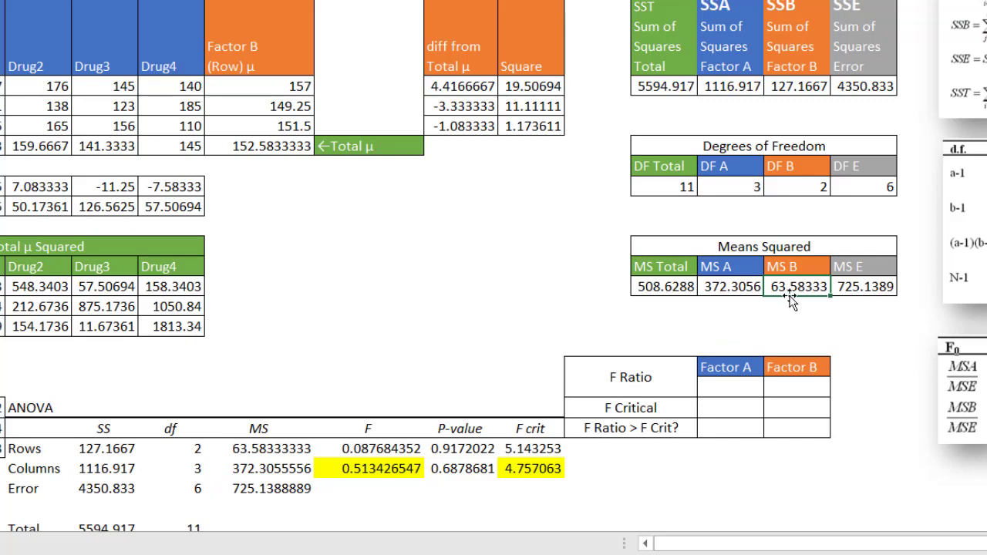
pyautogui.click(273, 449)
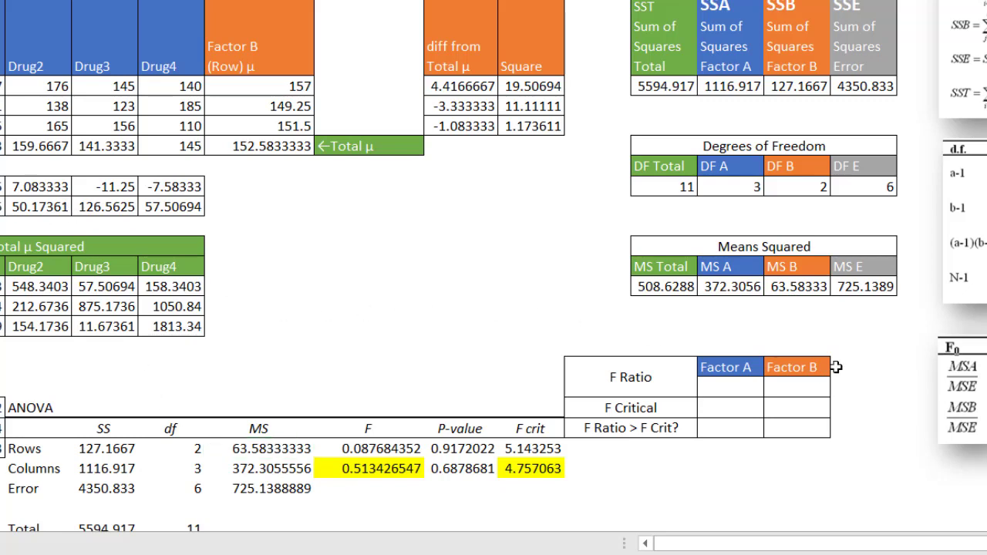
pyautogui.click(881, 303)
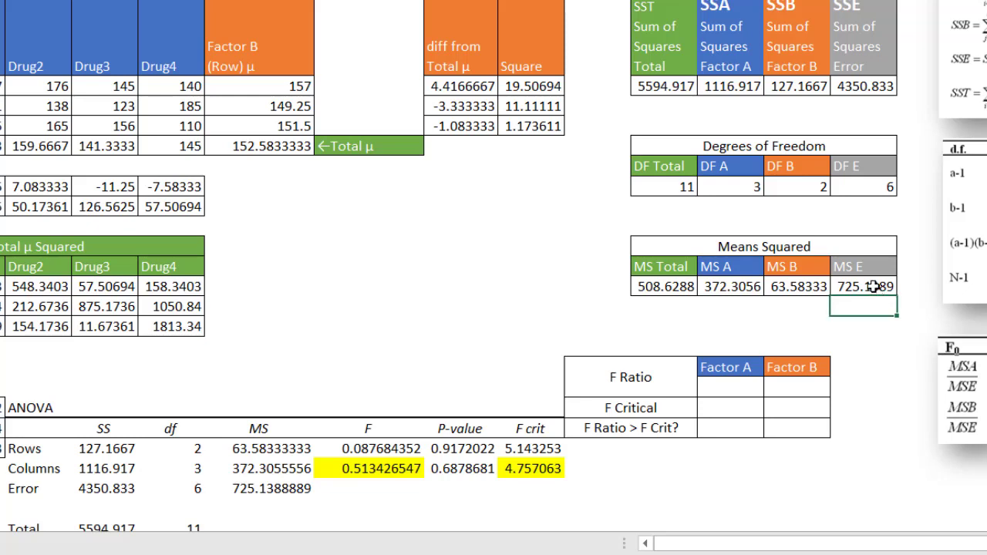
pyautogui.click(872, 286)
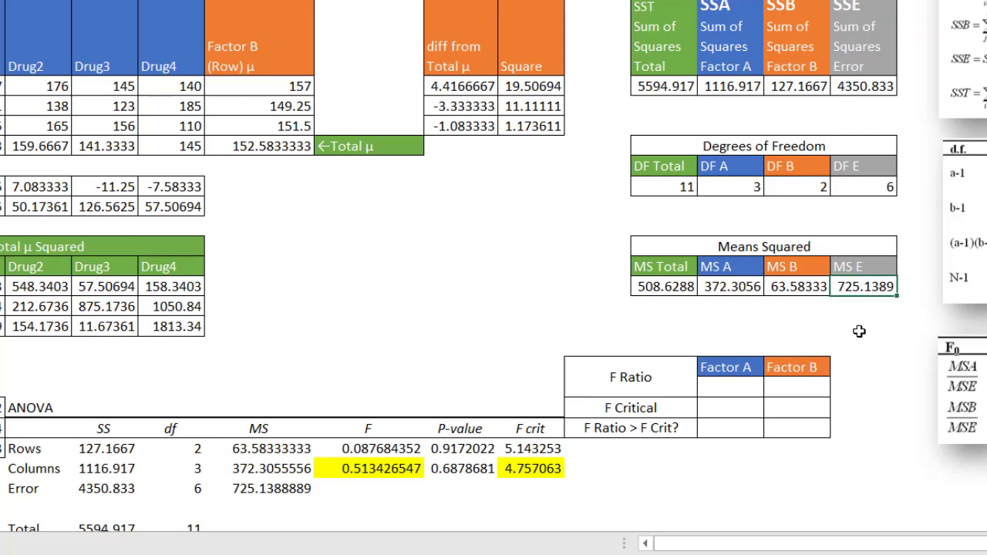
# - Calculate the Factor A F ratio in M19 with =M14/O14, dividing MS A by MS E
pyautogui.click(272, 492)
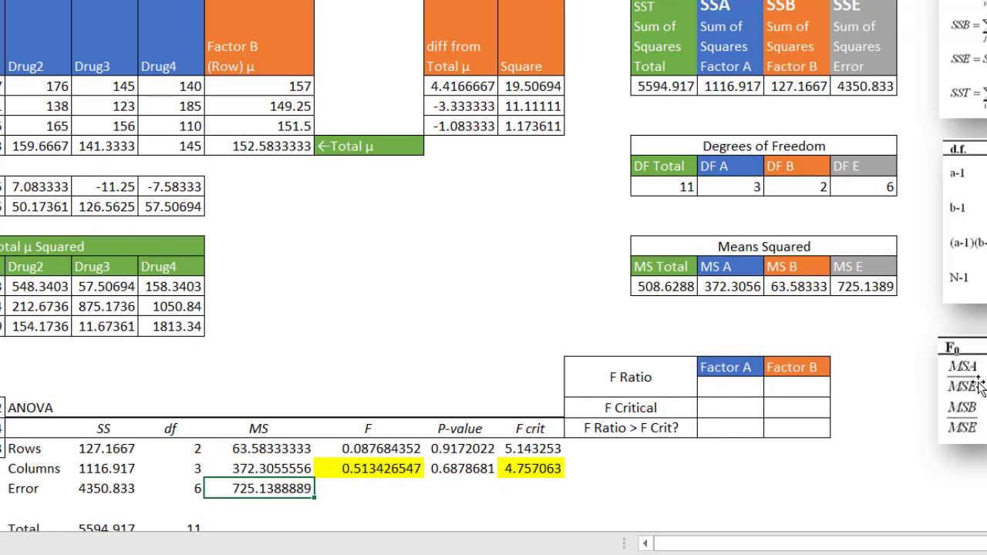
pyautogui.click(733, 388)
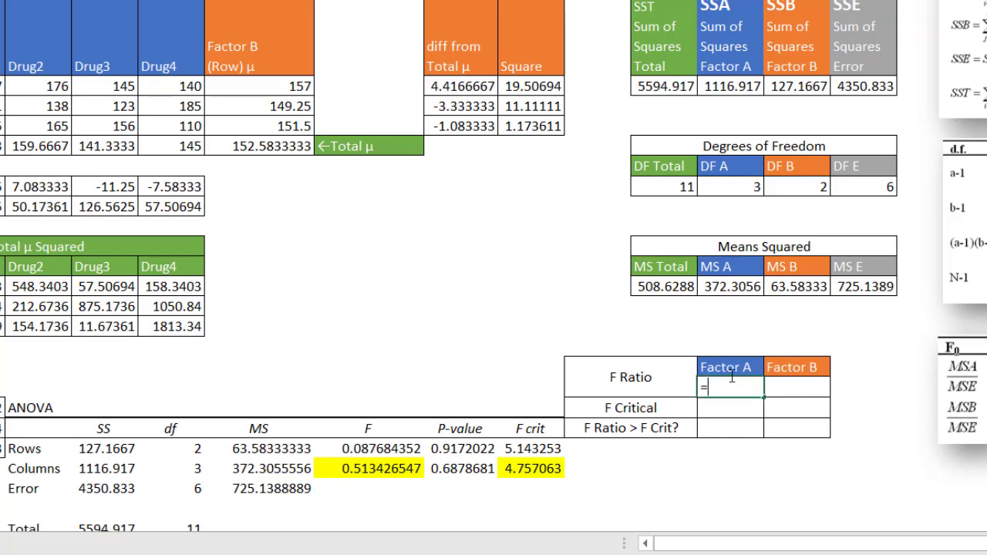
pyautogui.write('=')
pyautogui.click(728, 285)
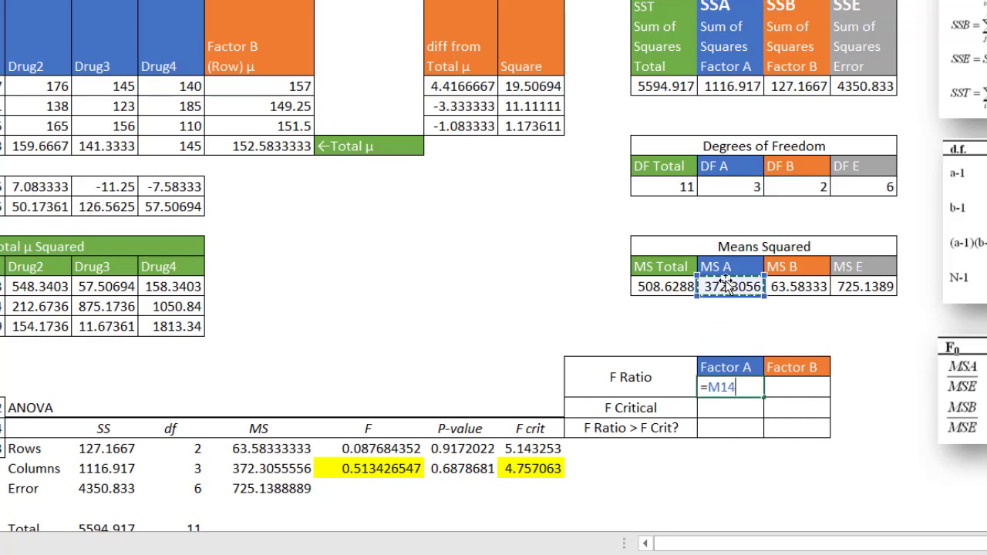
pyautogui.write('/')
pyautogui.click(856, 286)
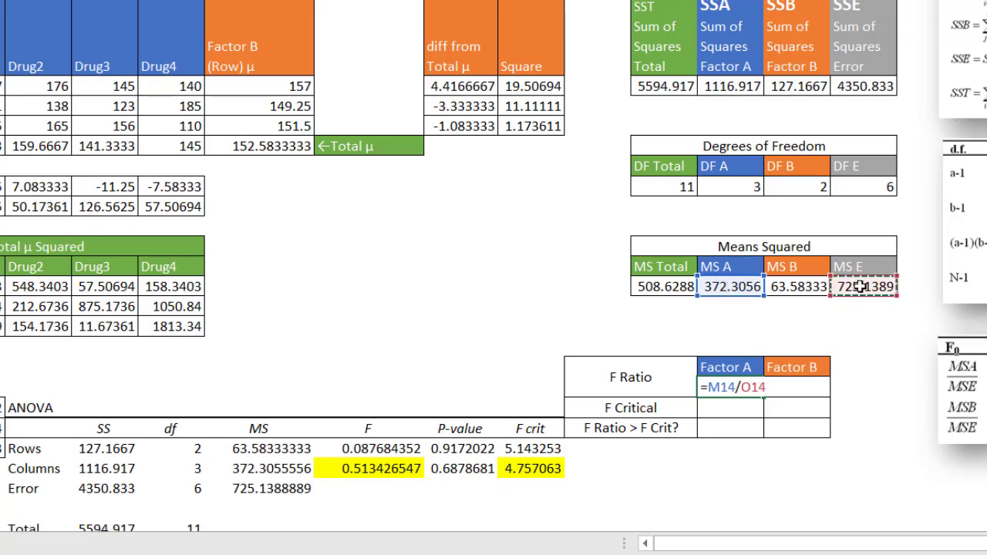
pyautogui.press('Return')
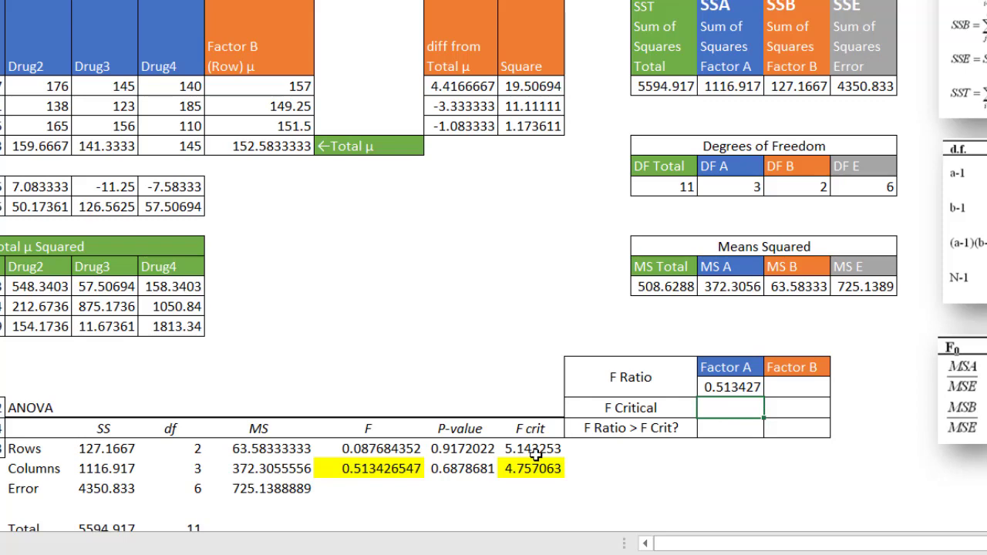
# - Highlight the Factor A F ratio cell with a yellow fill
pyautogui.click(725, 387)
pyautogui.rightClick(725, 388)
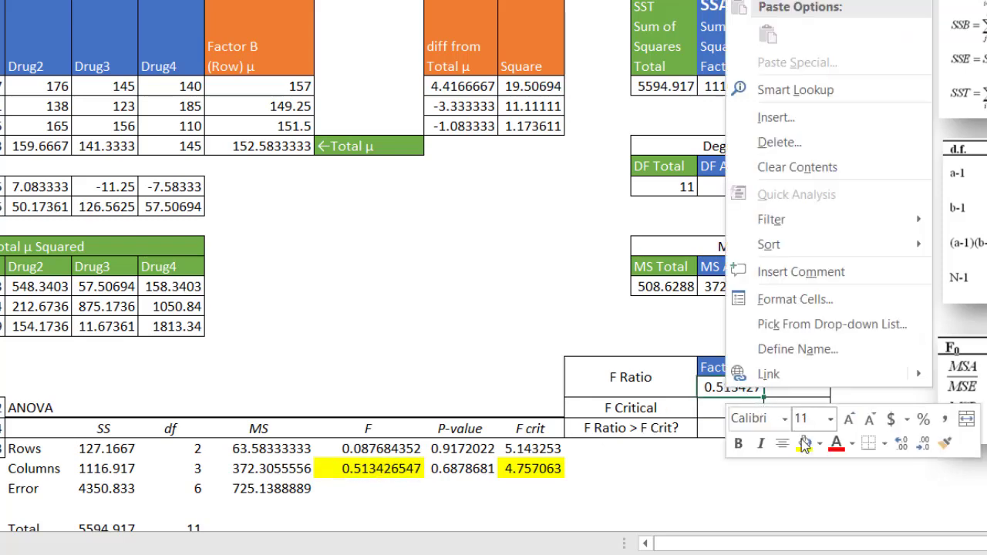
pyautogui.click(804, 443)
# - Calculate the Factor B F ratio with =N14/O14 and compare it with the Rows F value in the ANOVA output table
pyautogui.click(800, 390)
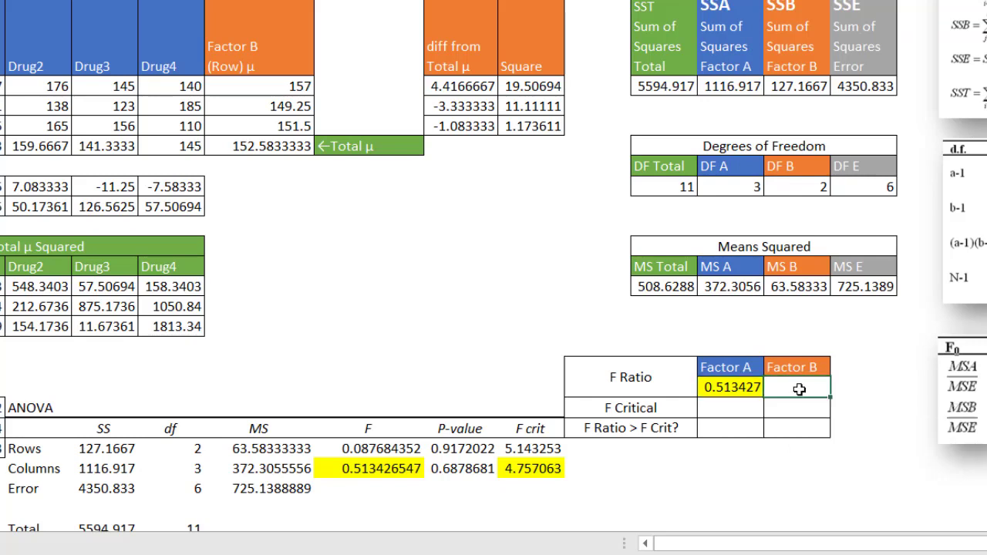
pyautogui.write('=')
pyautogui.click(794, 287)
pyautogui.write('/')
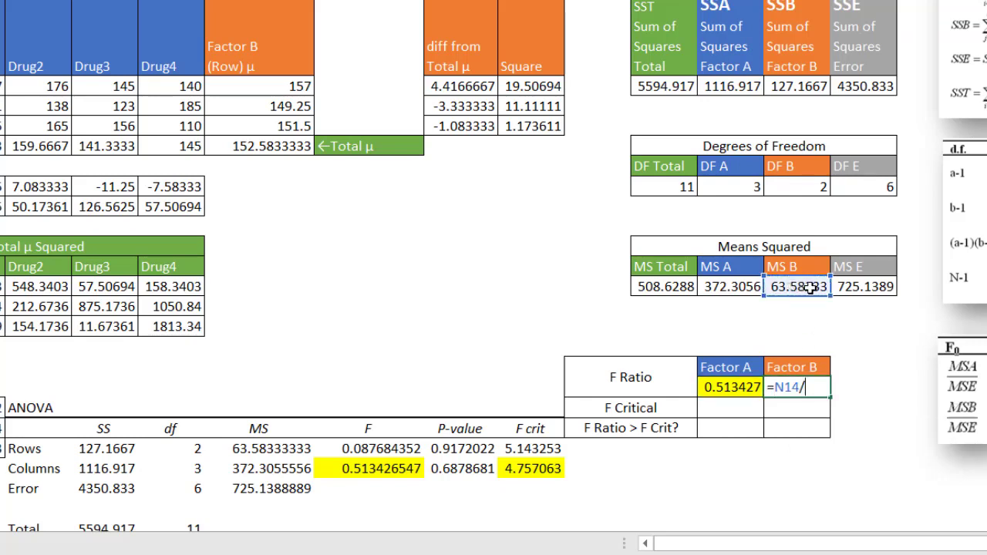
pyautogui.click(862, 286)
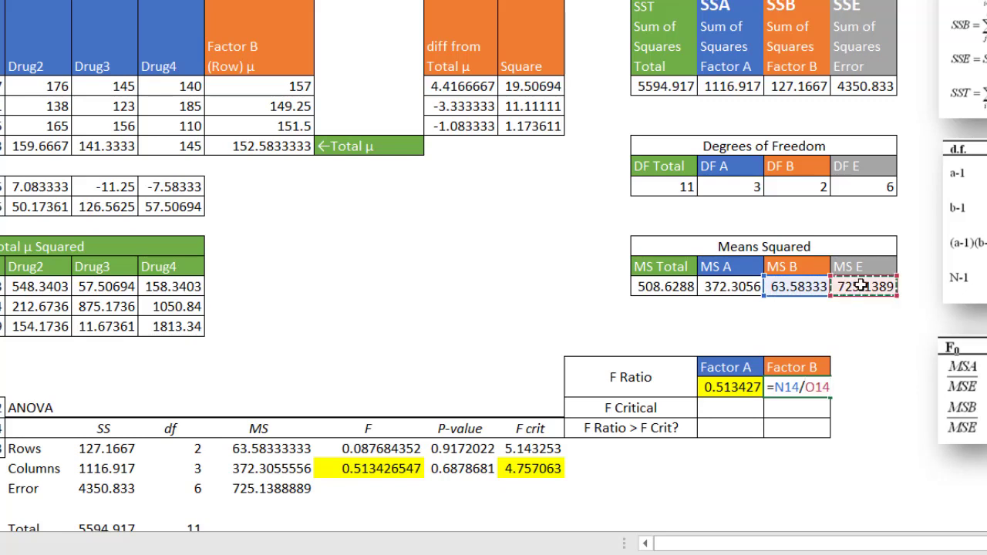
pyautogui.press('Return')
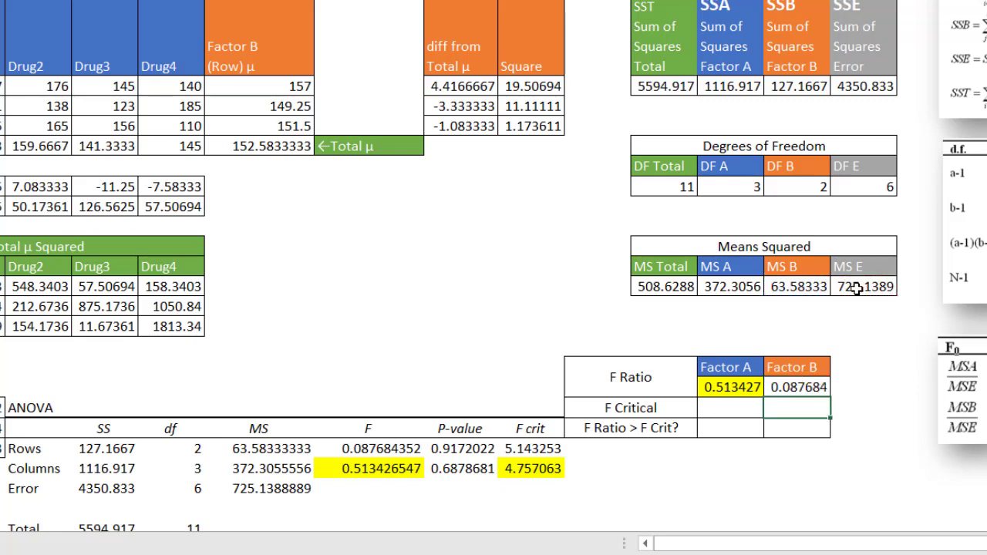
pyautogui.click(810, 387)
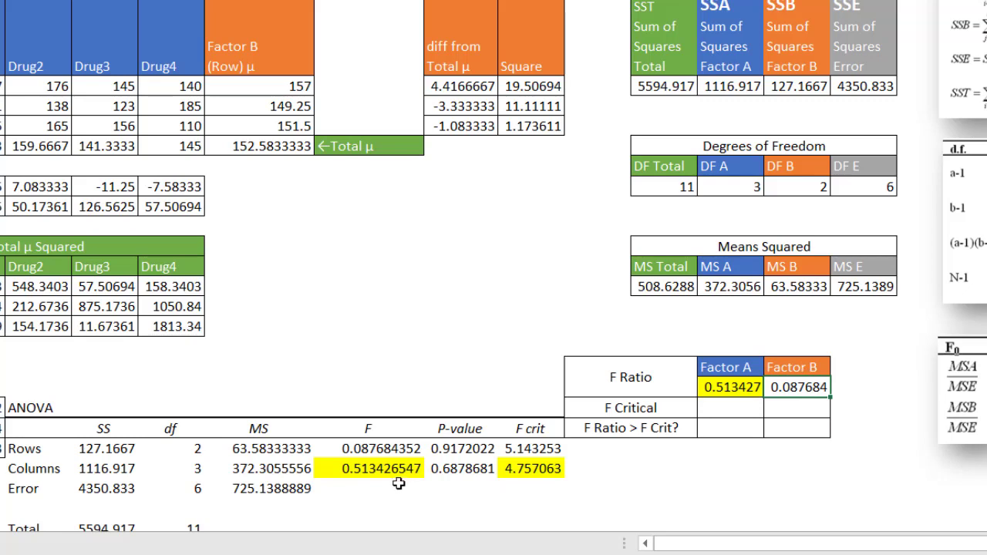
pyautogui.click(362, 450)
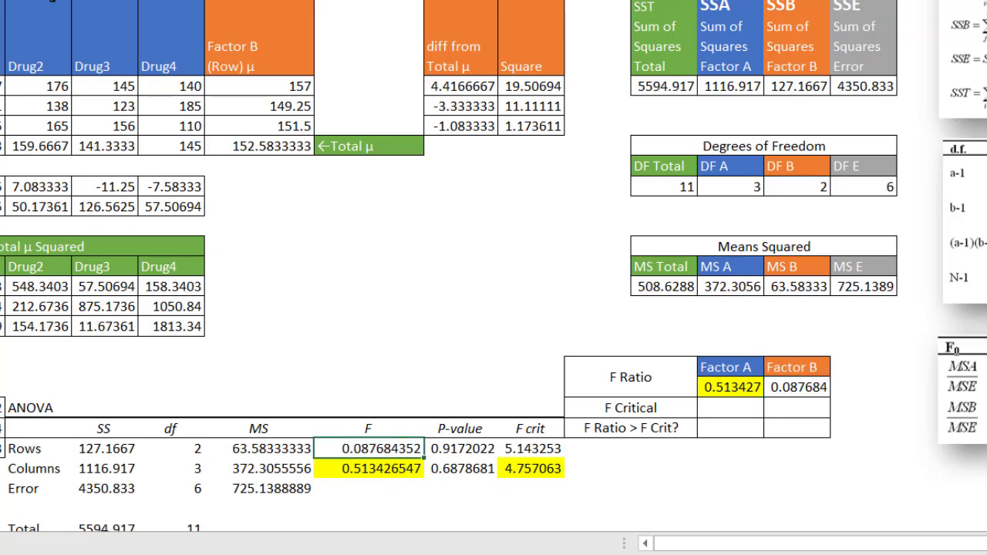
# - Review the drug headings, the test description's wording on the effectiveness of four different drugs, and the three subjects of Factor B
pyautogui.moveTo(15, 35); pyautogui.dragTo(146, 44)
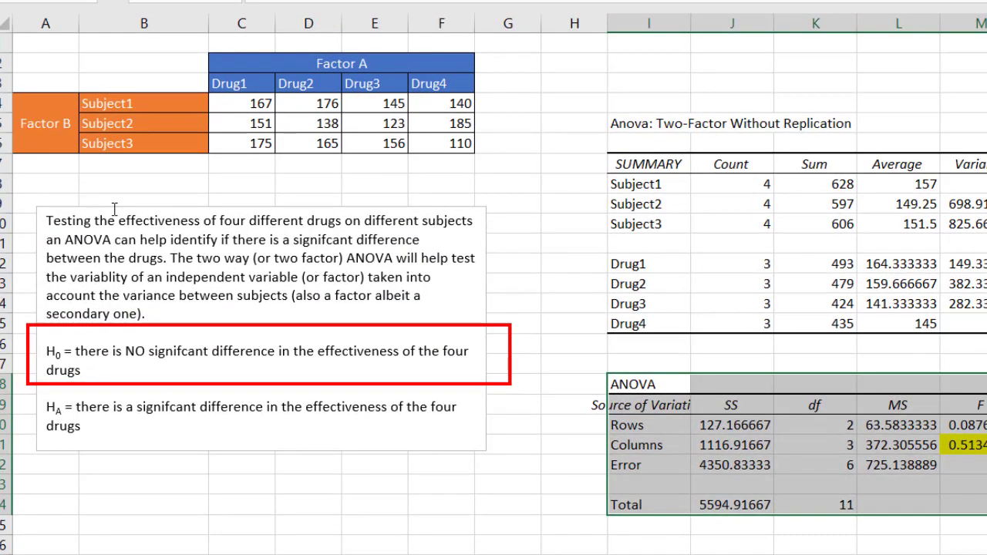
pyautogui.moveTo(119, 224); pyautogui.dragTo(345, 232)
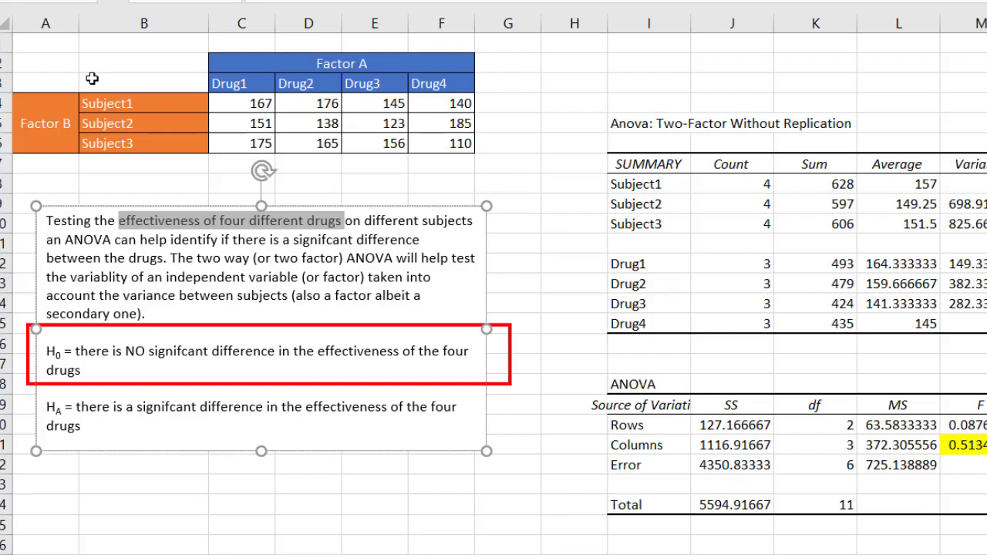
pyautogui.moveTo(110, 105); pyautogui.dragTo(111, 141)
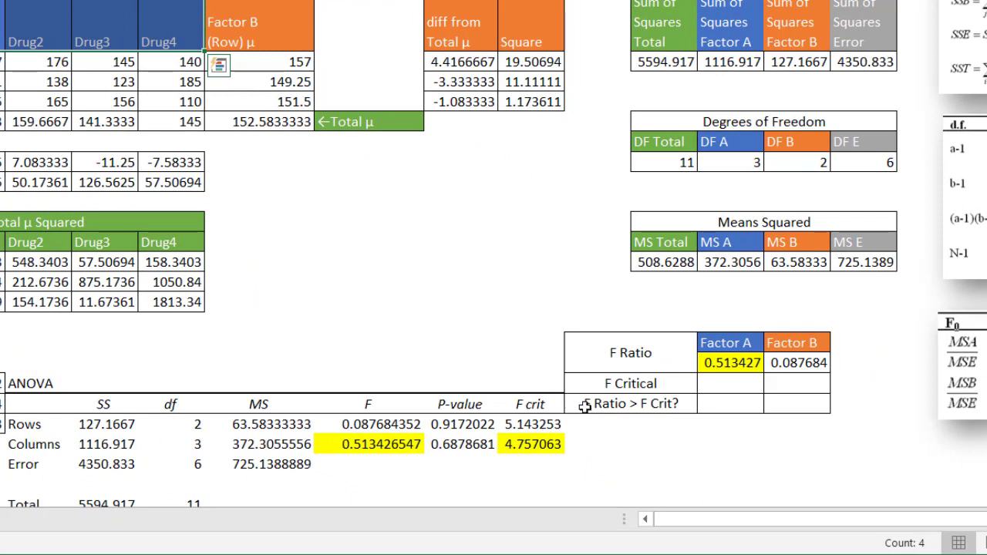
# - Calculate Factor A's F critical value with =F.INV.RT(.05,M9,$O$9), using a 0.05 probability and an absolute reference to the error degrees of freedom
pyautogui.click(718, 384)
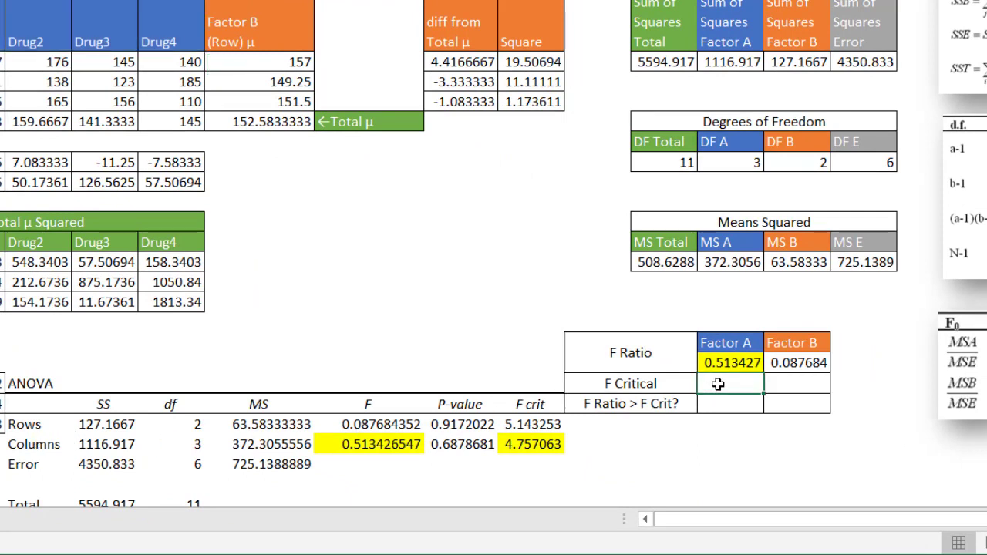
pyautogui.click(523, 445)
pyautogui.moveTo(526, 426); pyautogui.dragTo(523, 444)
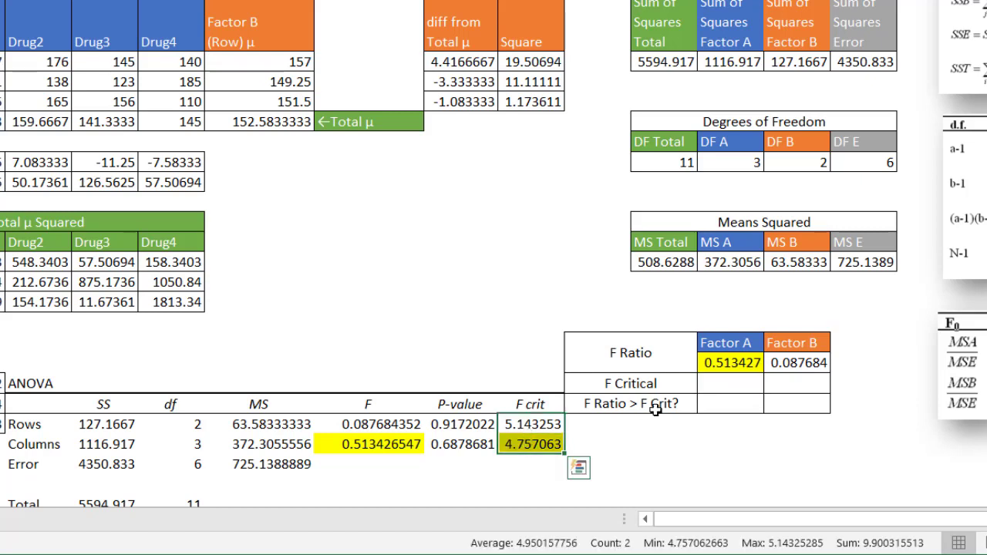
pyautogui.click(729, 384)
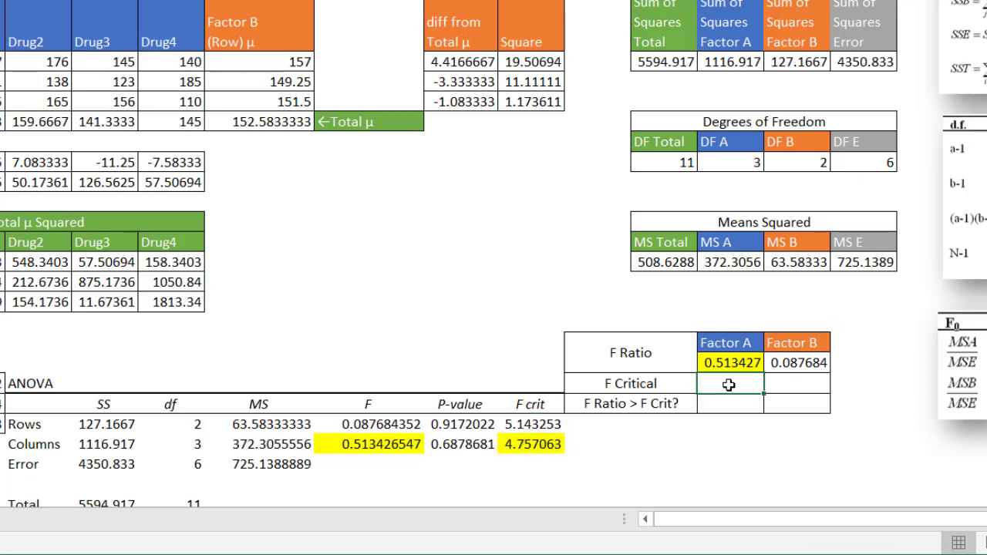
pyautogui.write('=f')
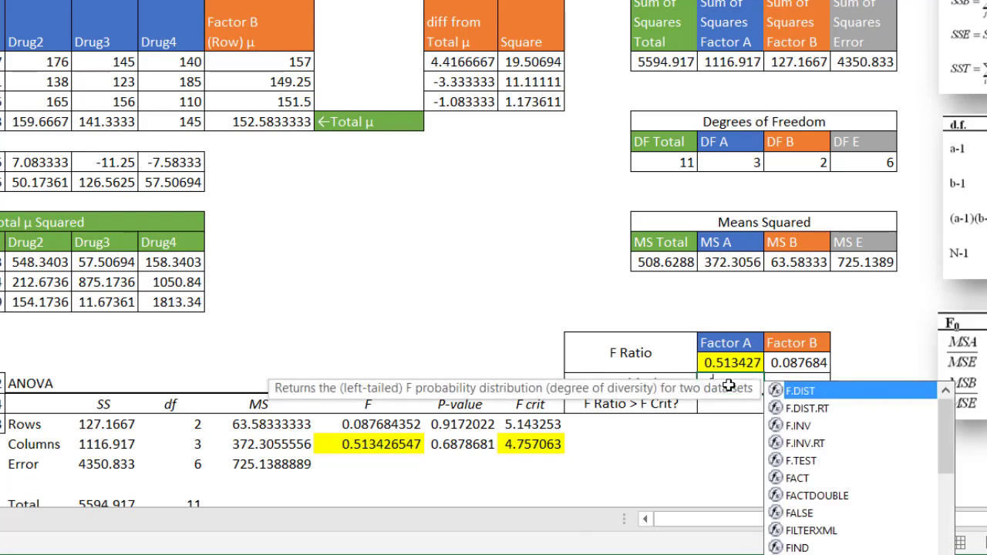
pyautogui.write('.')
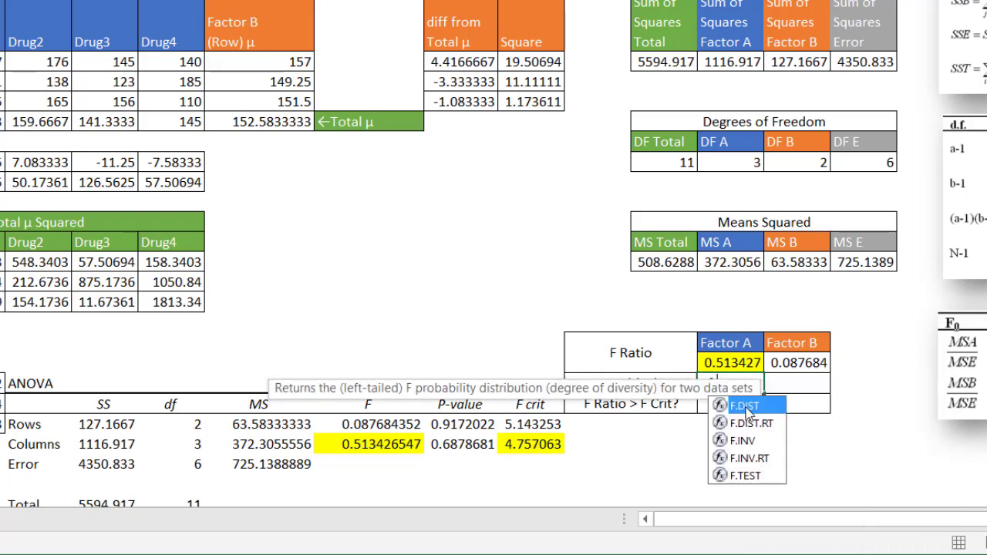
pyautogui.doubleClick(759, 459)
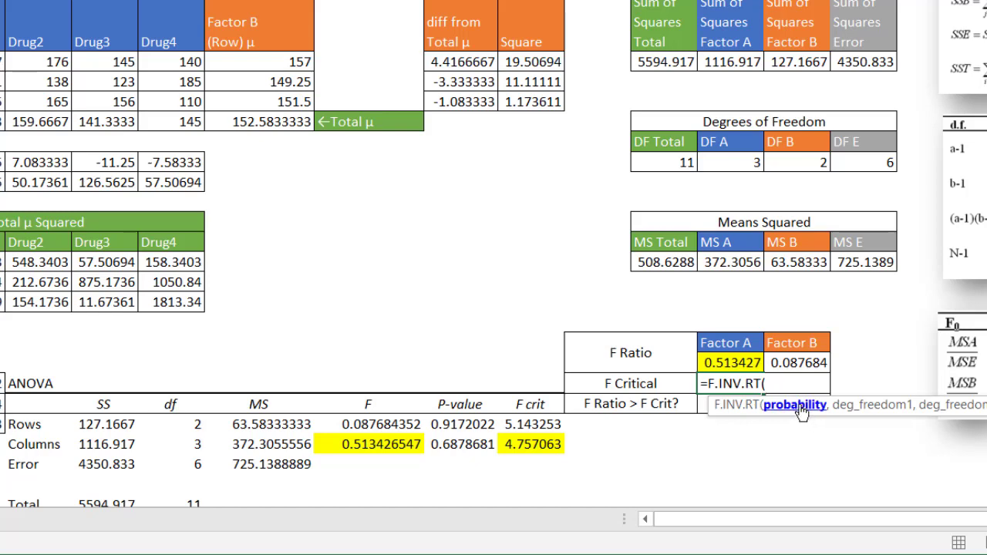
pyautogui.write('.05')
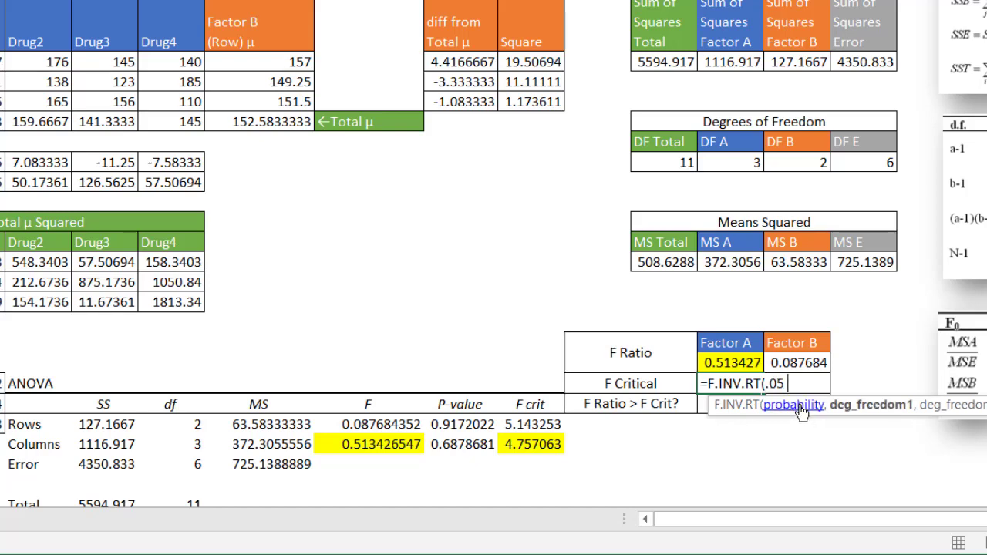
pyautogui.write(',')
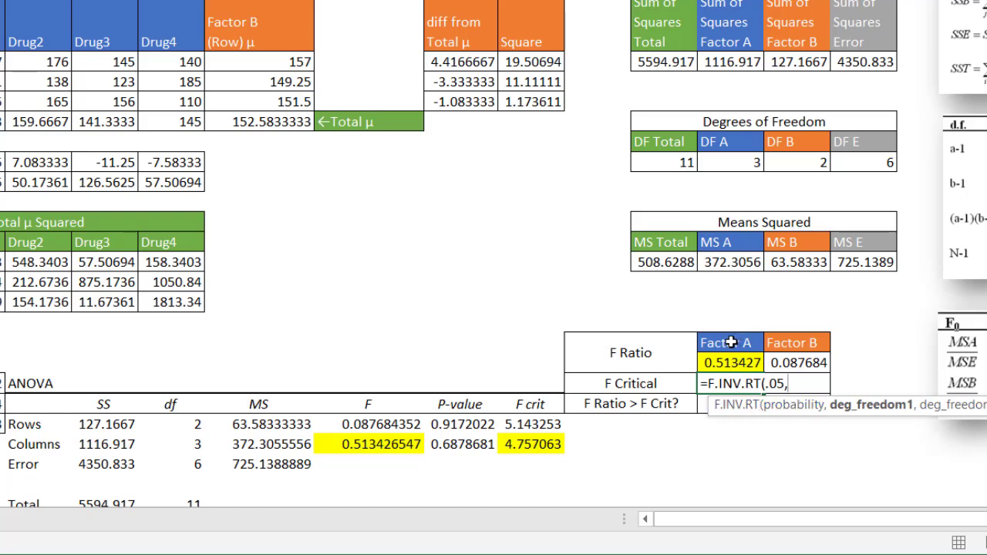
pyautogui.click(740, 162)
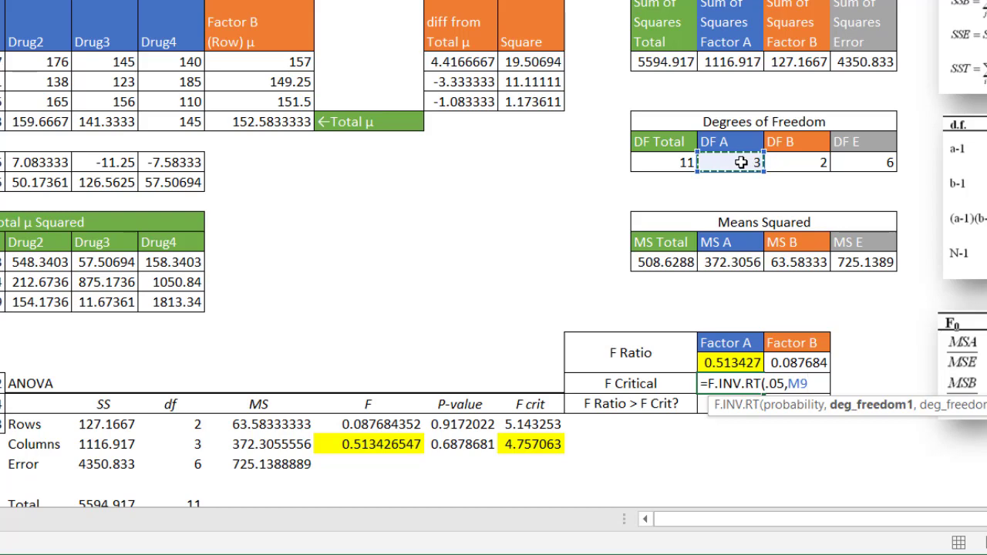
pyautogui.write(',')
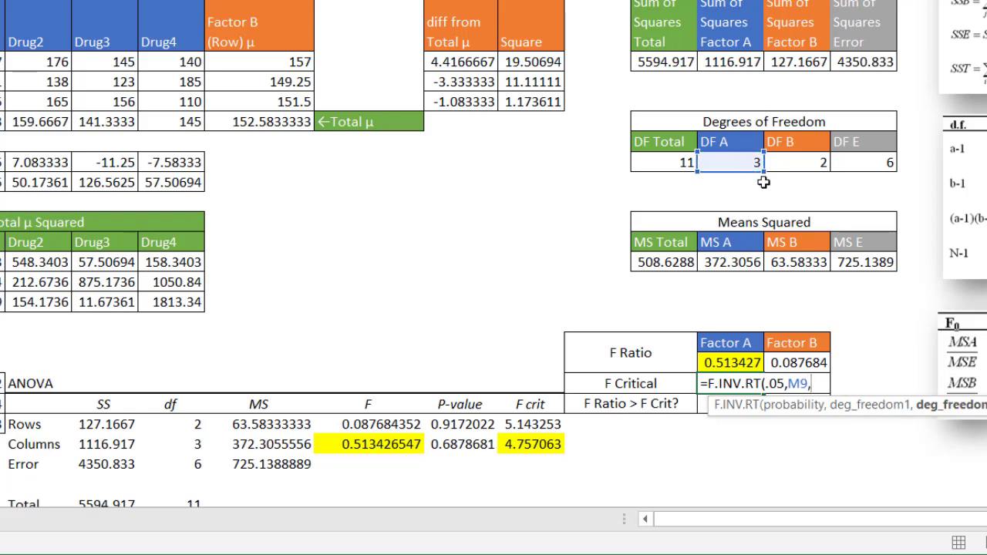
pyautogui.click(875, 162)
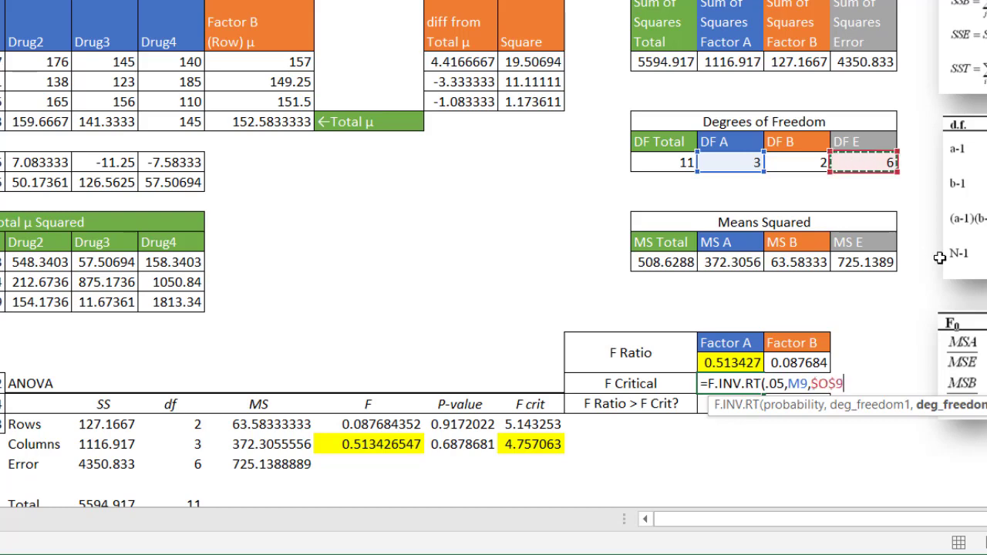
pyautogui.press('F4')
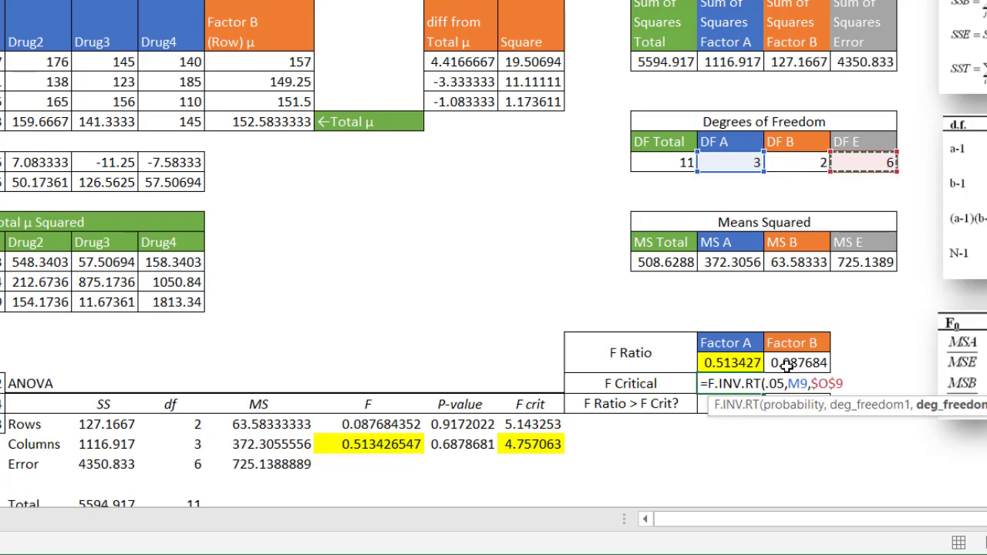
pyautogui.press('Return')
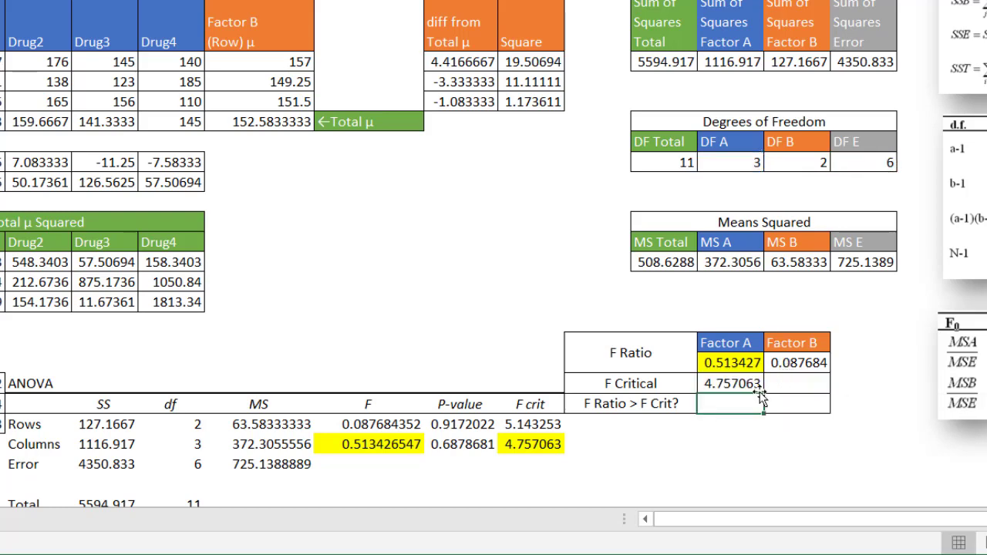
# - Copy the F critical formula across to Factor B and compare both values with the F crit column of the ANOVA output
pyautogui.click(752, 384)
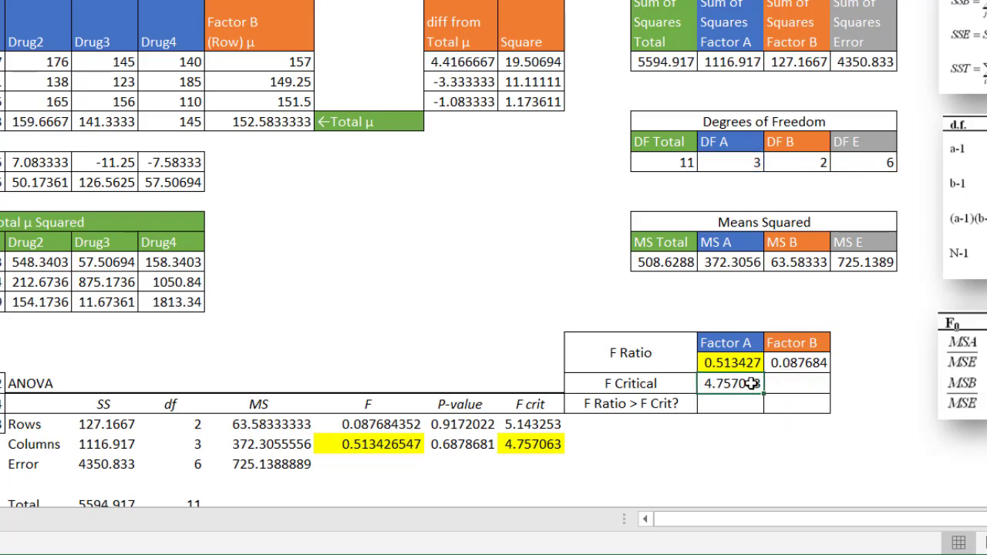
pyautogui.click(542, 445)
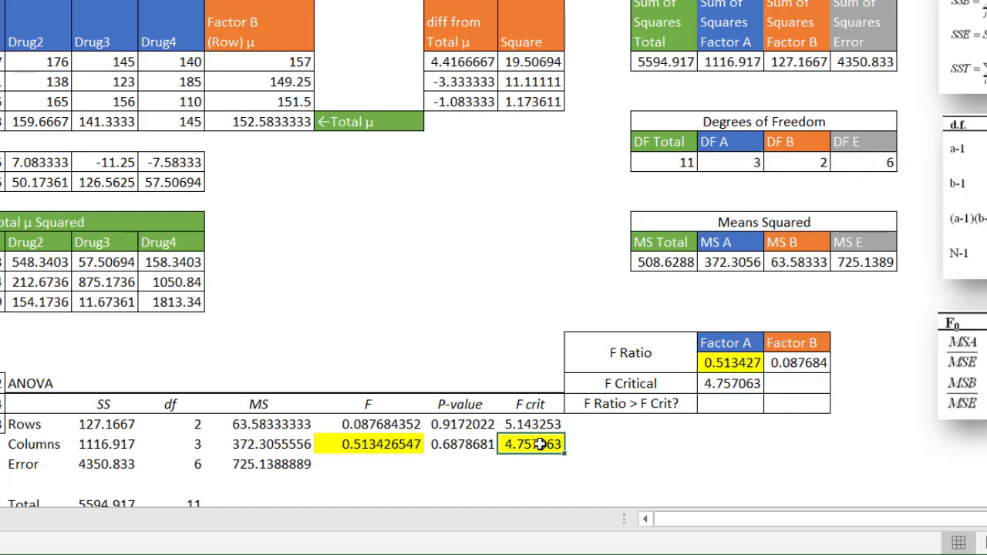
pyautogui.click(760, 390)
pyautogui.moveTo(765, 394); pyautogui.dragTo(802, 386)
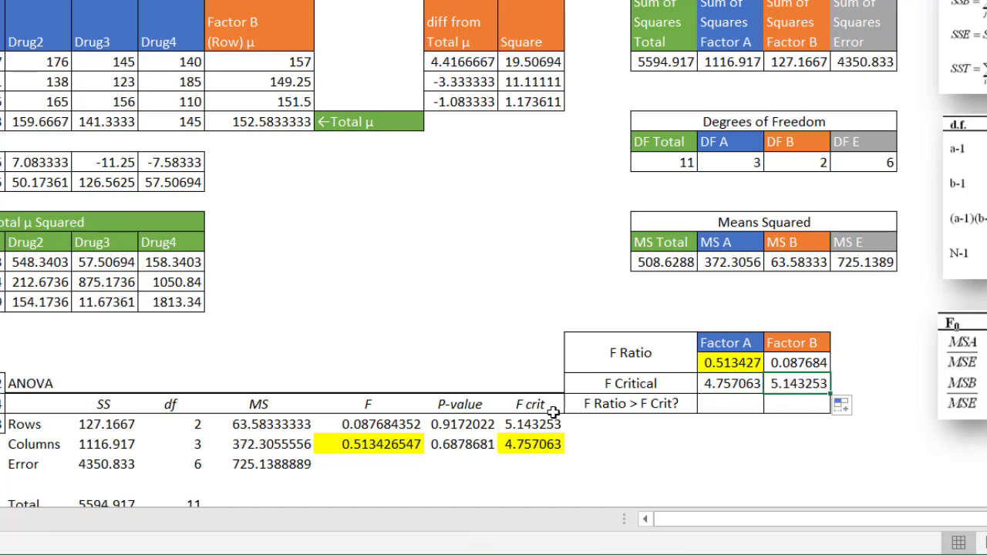
pyautogui.click(523, 428)
# - Test whether Factor A's F ratio exceeds its F critical value with =M19>M20 in the "F Ratio > F Crit?" row
pyautogui.click(727, 403)
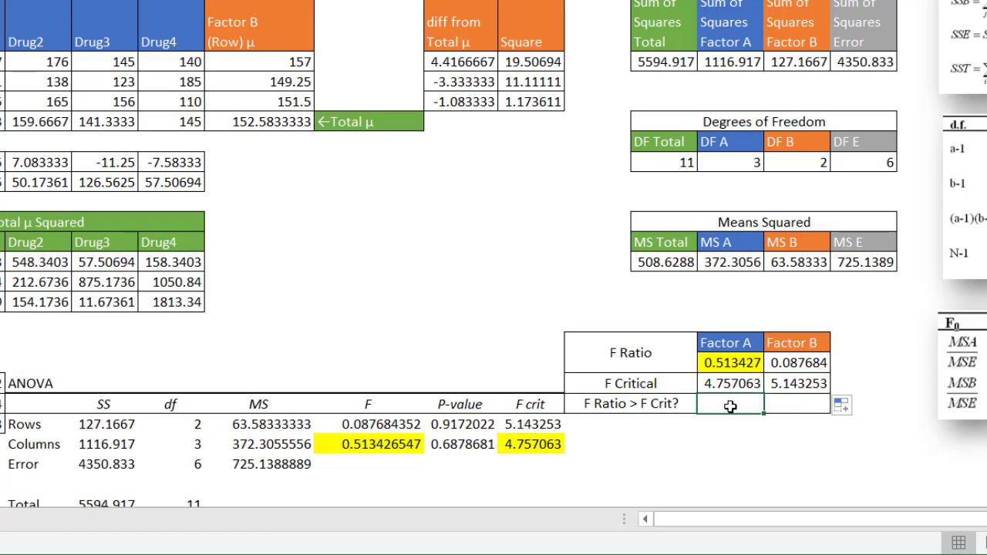
pyautogui.write('=')
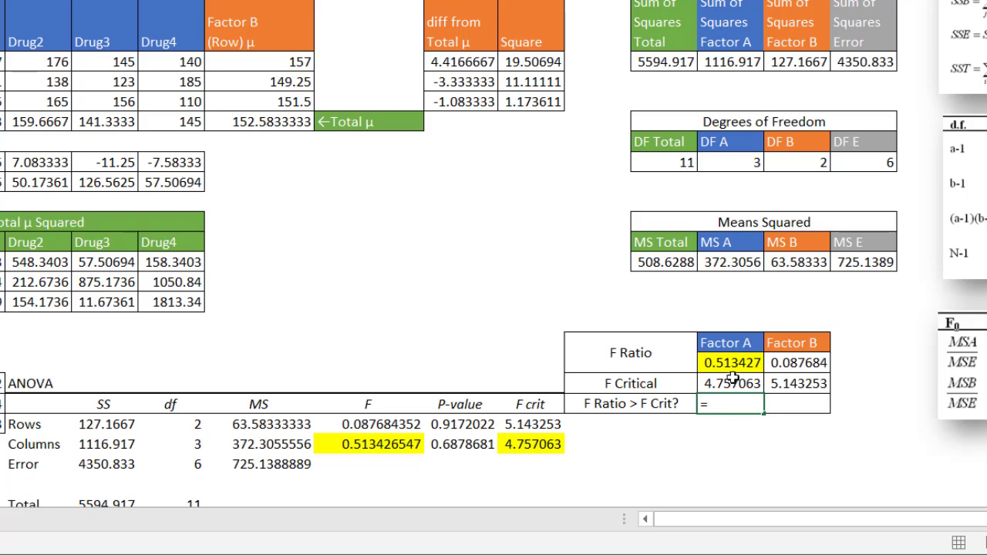
pyautogui.click(735, 363)
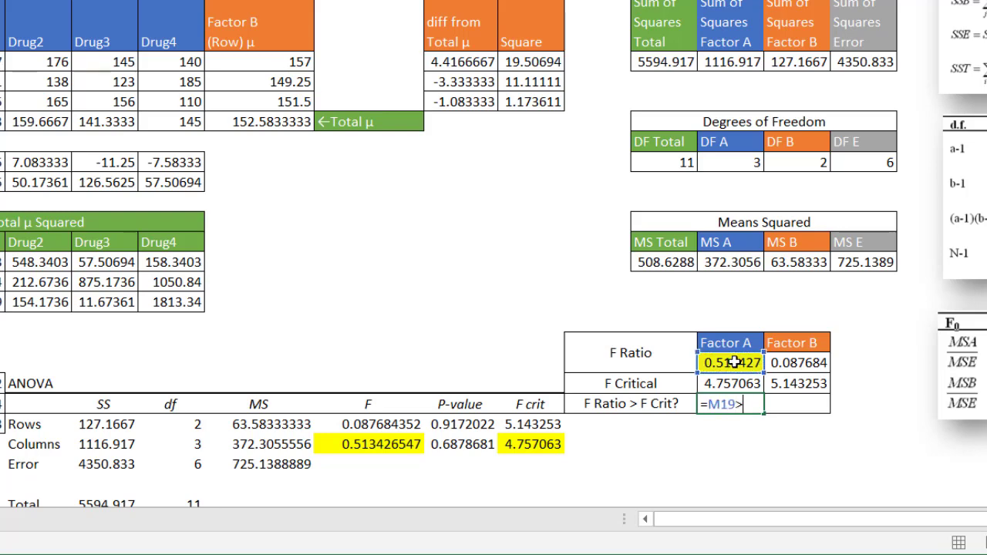
pyautogui.write('>')
pyautogui.click(728, 383)
pyautogui.press('Return')
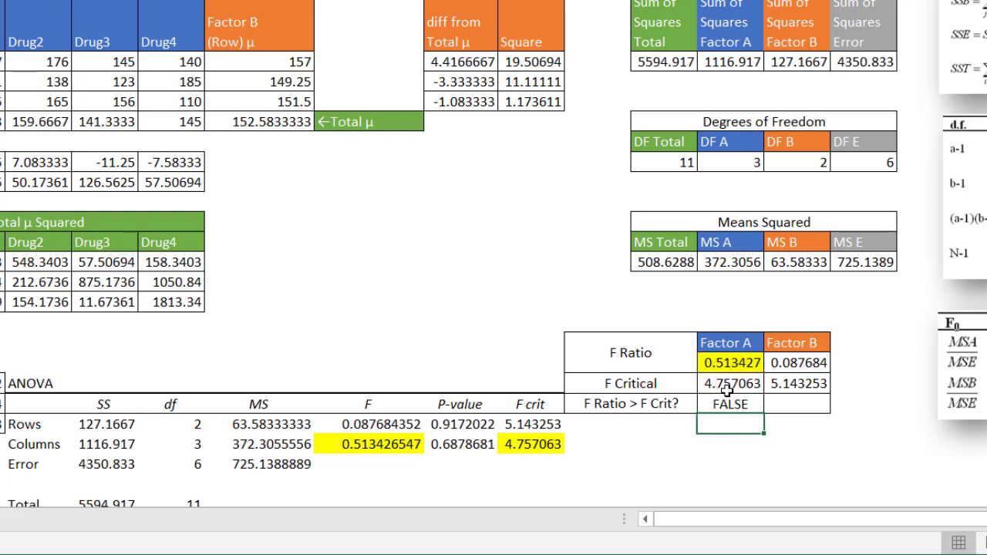
# - Copy the "F Ratio > F Crit?" test across to Factor B and review Factor A's results against the four drug columns
pyautogui.moveTo(765, 414); pyautogui.dragTo(806, 406)
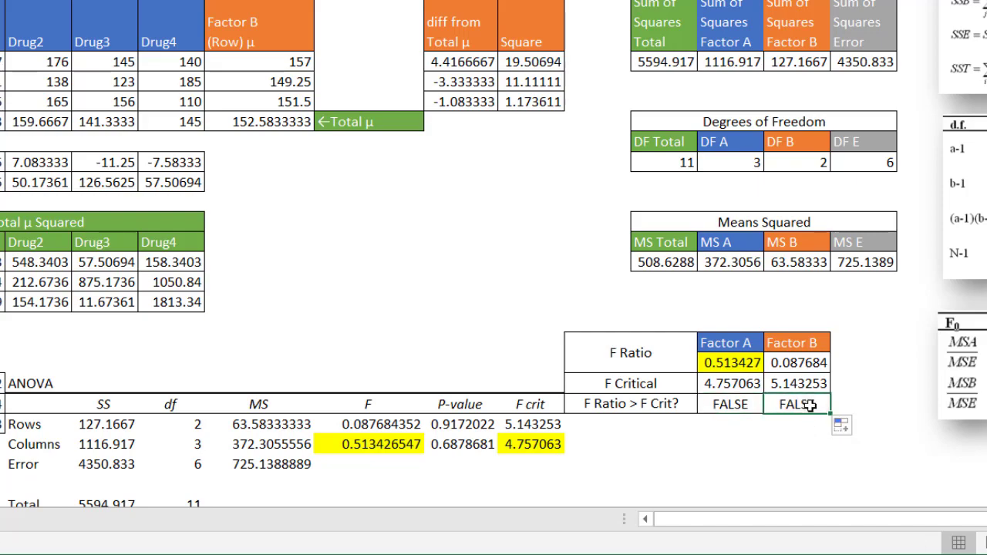
pyautogui.click(738, 344)
pyautogui.moveTo(738, 344); pyautogui.dragTo(730, 404)
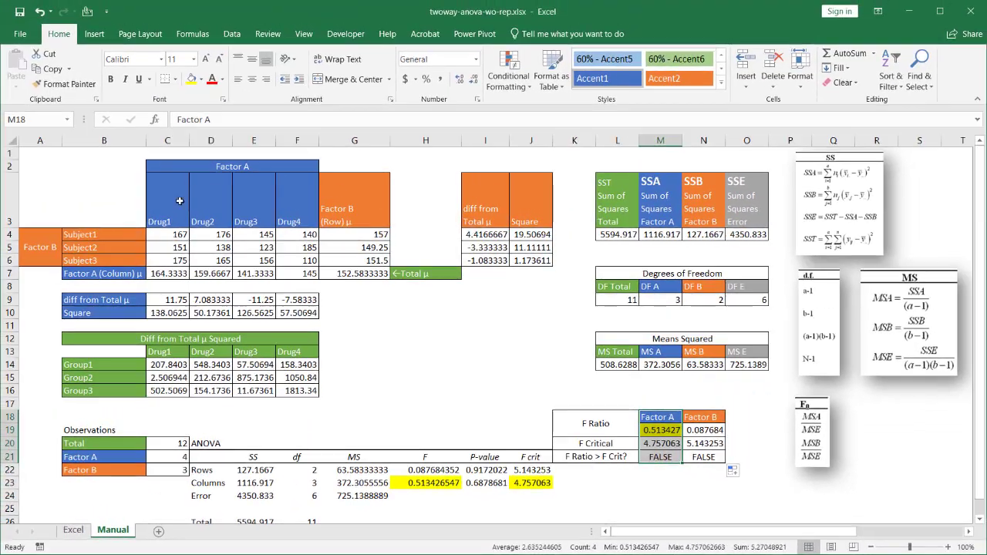
pyautogui.moveTo(177, 203); pyautogui.dragTo(296, 206)
pyautogui.click(671, 457)
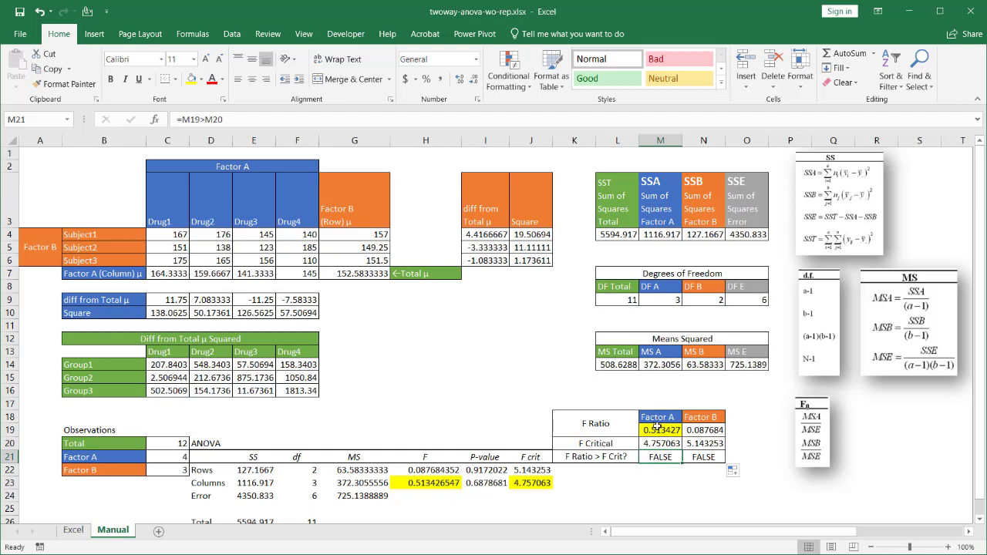
# - Compare Factor A's calculated F ratio and F critical value with the F and F crit entries in the ANOVA output's Columns row
pyautogui.click(657, 428)
pyautogui.click(446, 485)
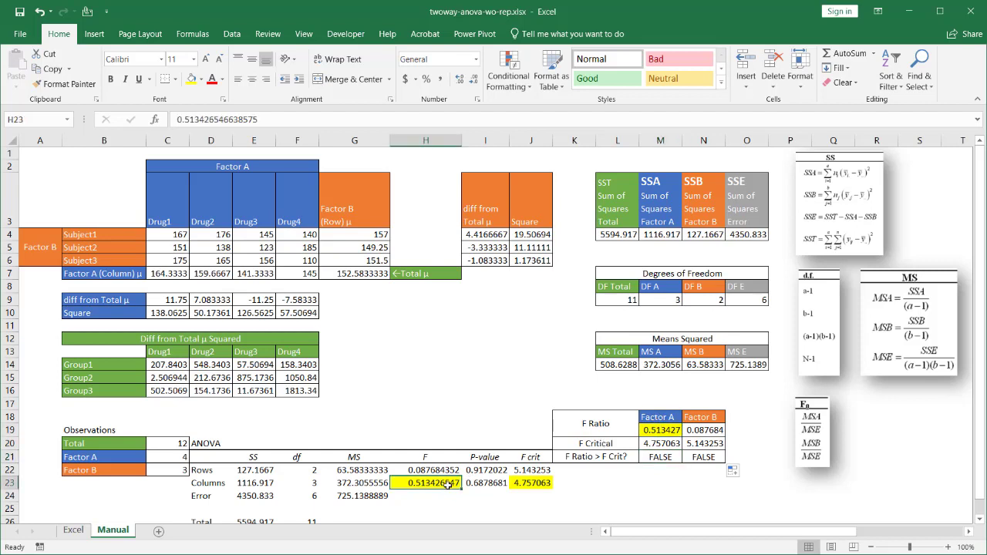
pyautogui.click(525, 484)
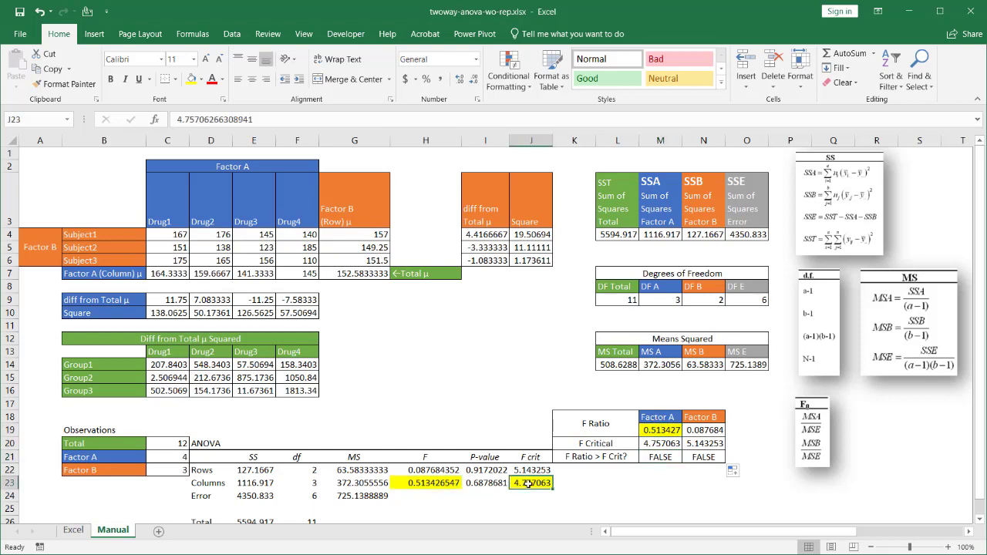
pyautogui.click(671, 445)
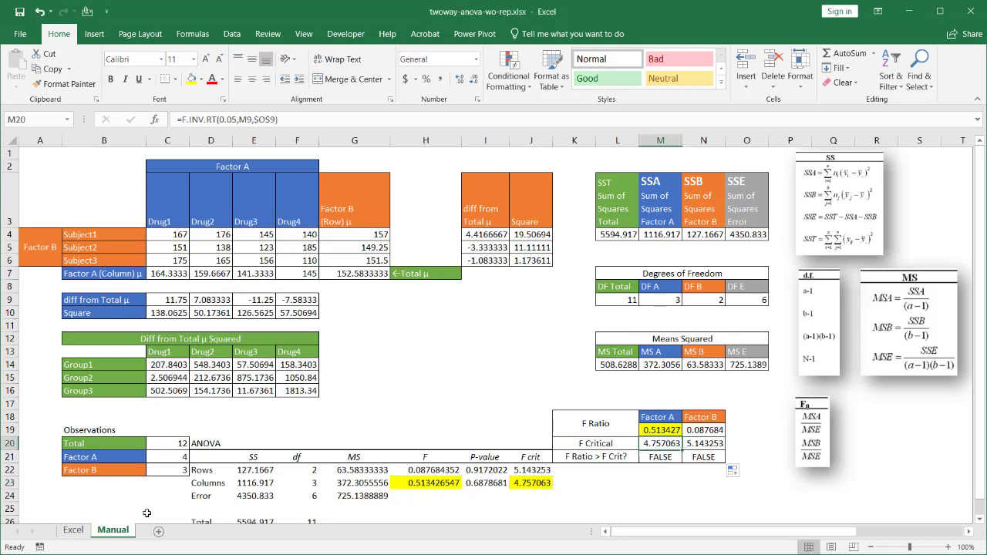
# - On the Excel sheet, compare F with F crit in the ANOVA Columns row and relate them to the hypotheses in the text box
pyautogui.click(77, 531)
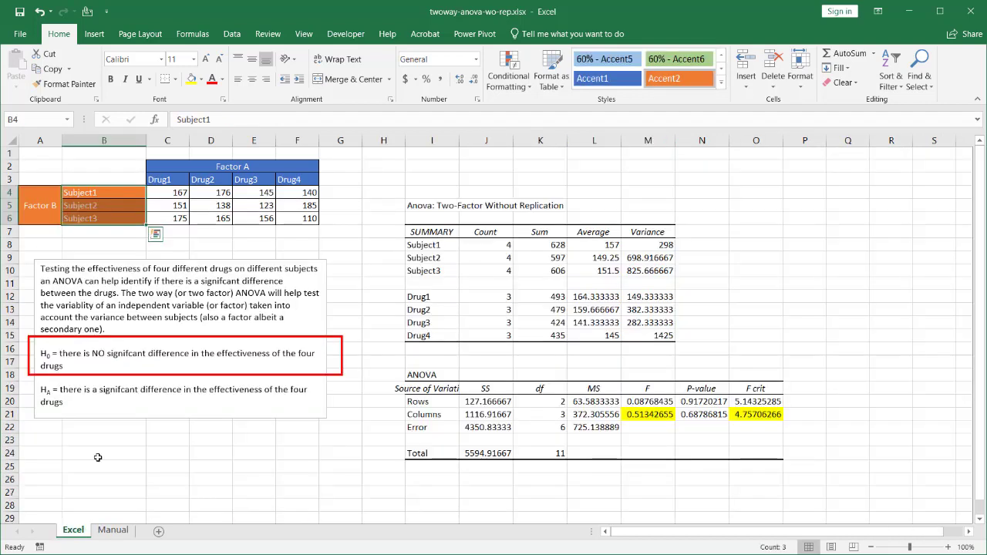
pyautogui.click(628, 415)
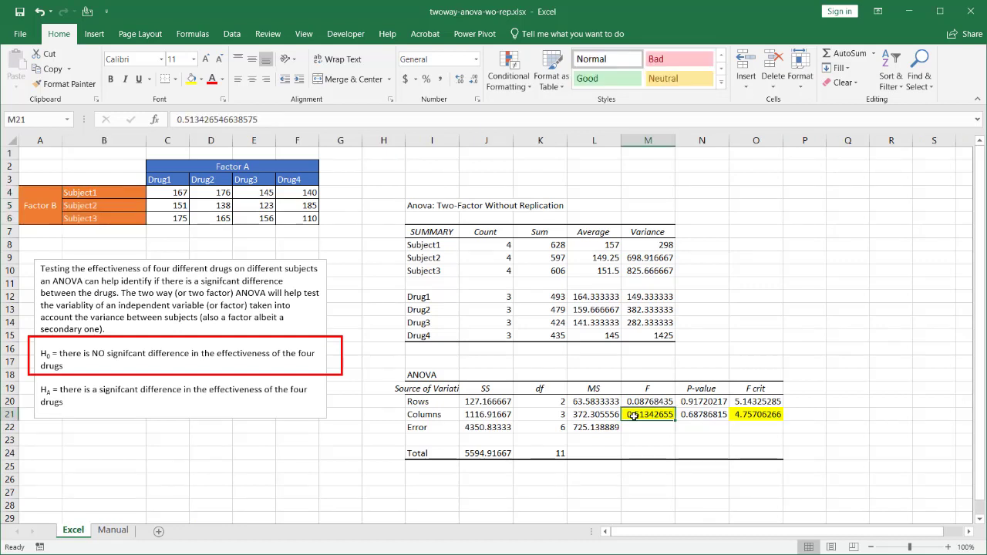
pyautogui.click(740, 414)
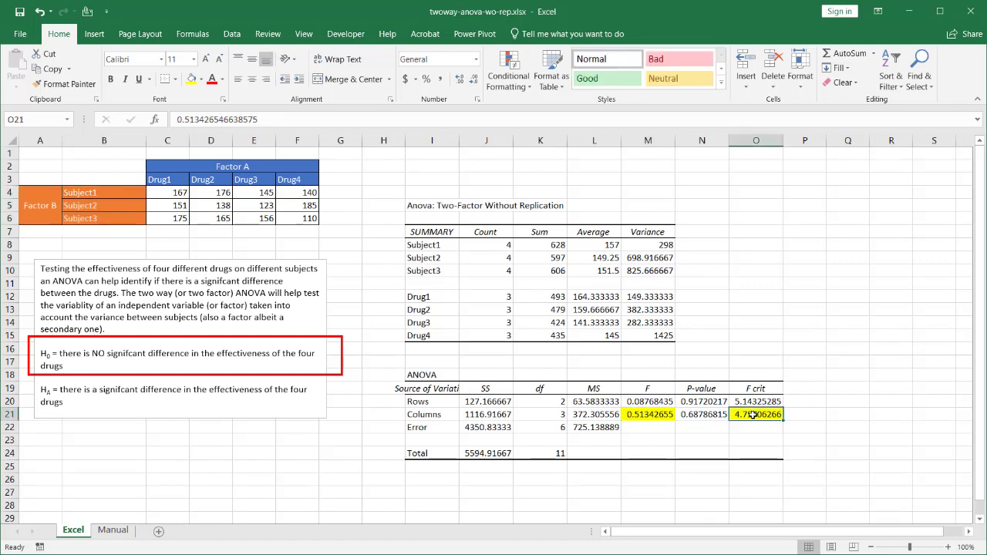
pyautogui.click(292, 335)
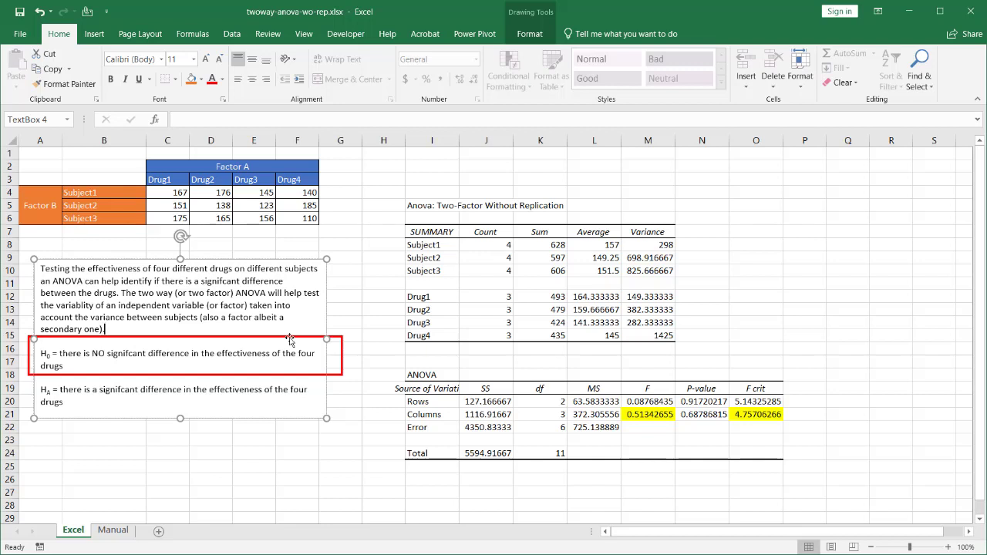
pyautogui.click(765, 269)
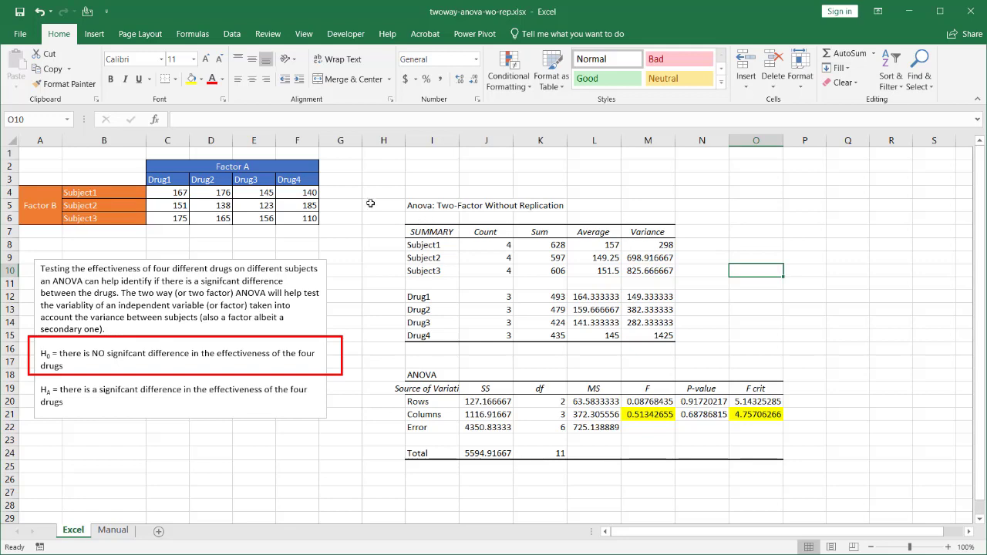
# - Look up Anova: Two-Factor Without Replication among the Data Analysis tools and dismiss the list without running it
pyautogui.click(233, 34)
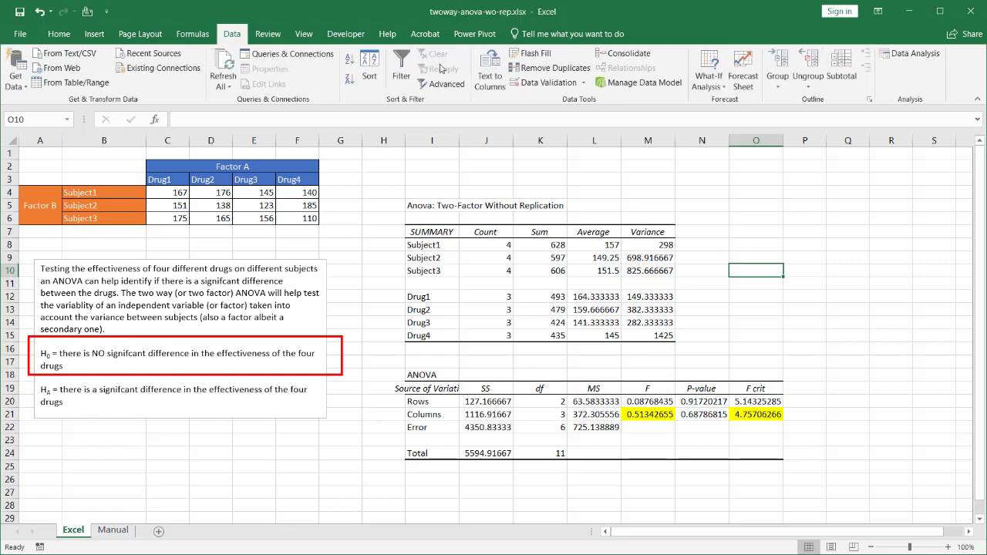
pyautogui.click(926, 55)
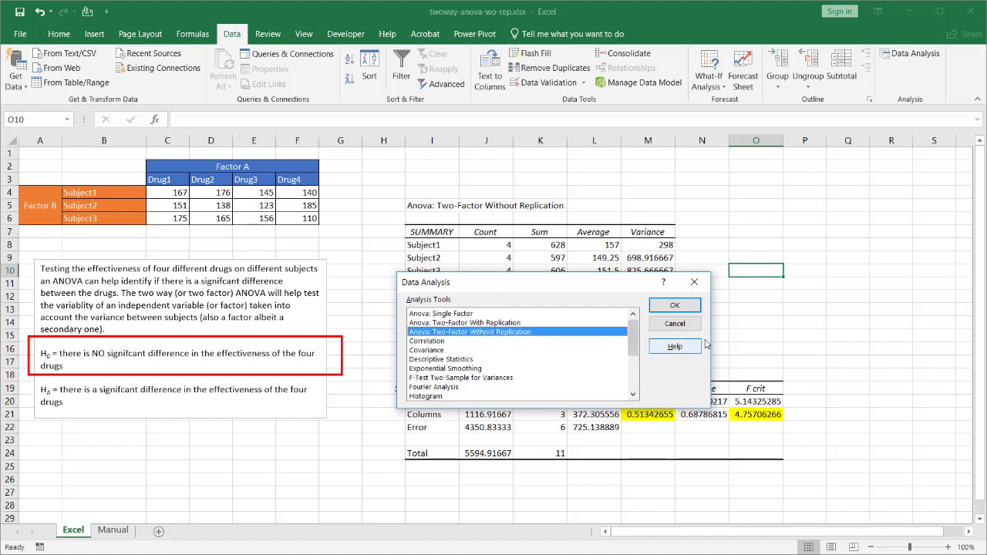
pyautogui.click(675, 323)
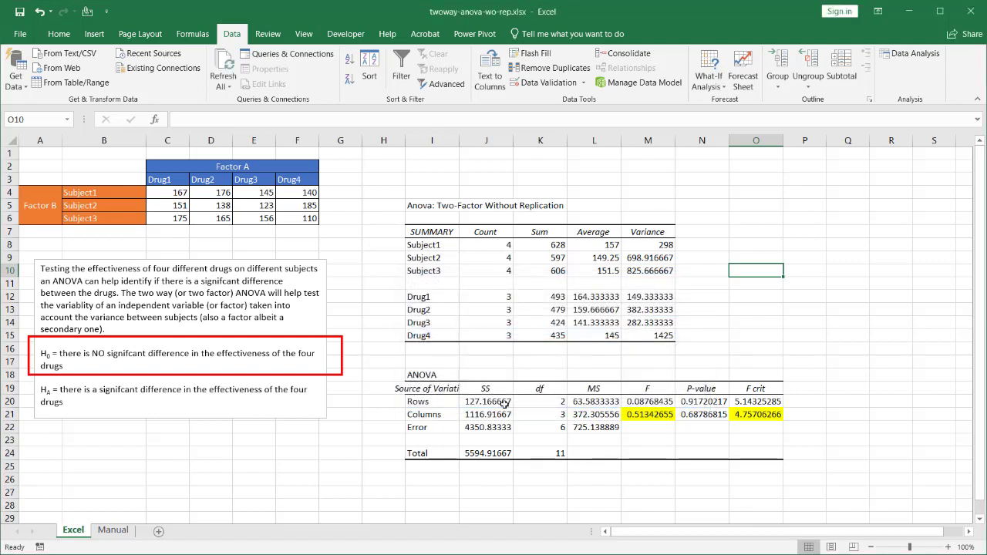
# - Review the manual calculations on the Manual sheet and select the whole Two-Factor Without Replication output on the Excel sheet
pyautogui.click(112, 530)
pyautogui.click(490, 392)
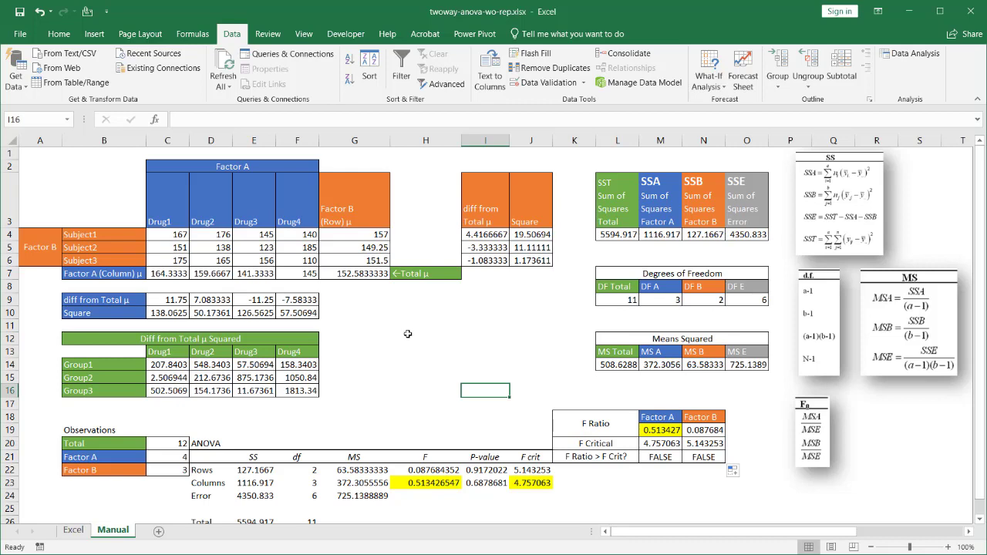
pyautogui.click(75, 531)
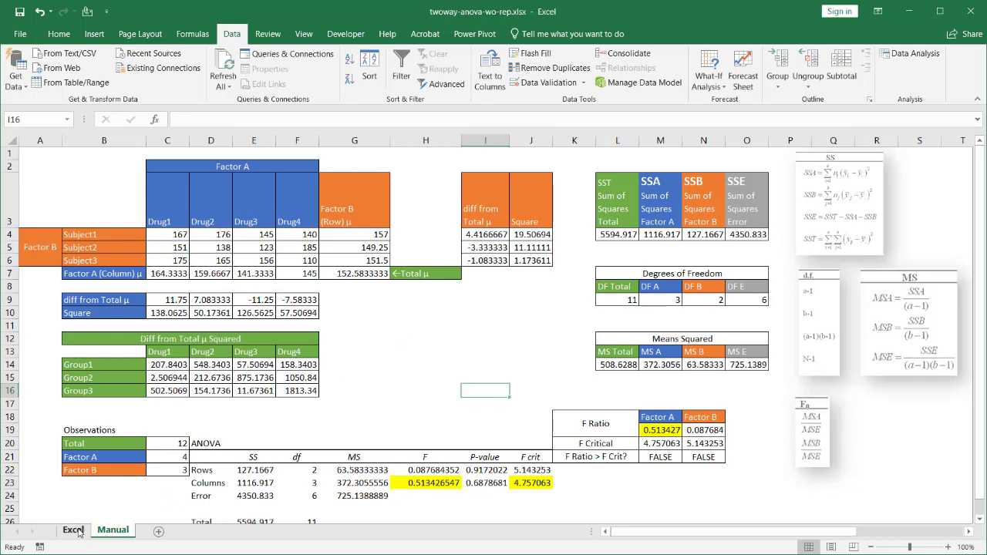
pyautogui.moveTo(432, 179); pyautogui.dragTo(789, 468)
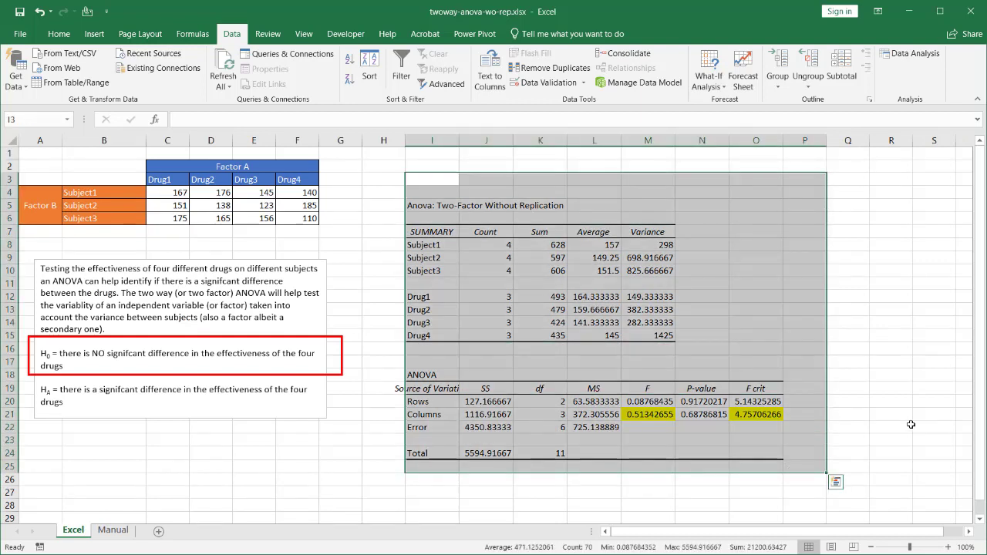